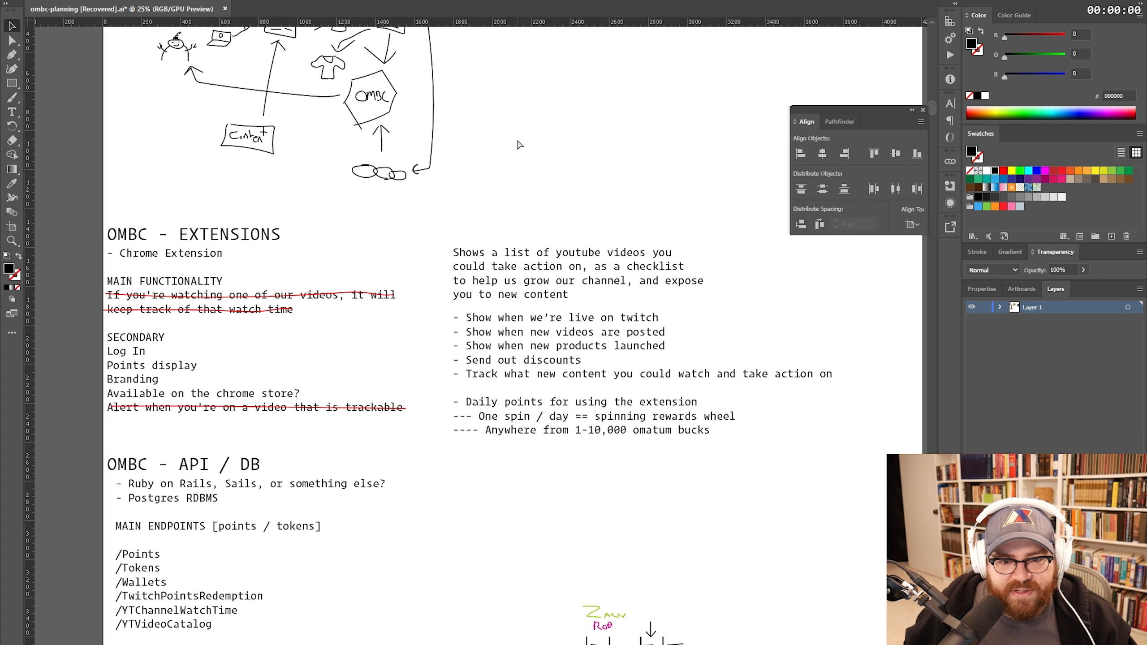
- Save the planning file, create a blank 1920 × 1080 px document, and open the uBlock Origin popup
key(ctrl+s)
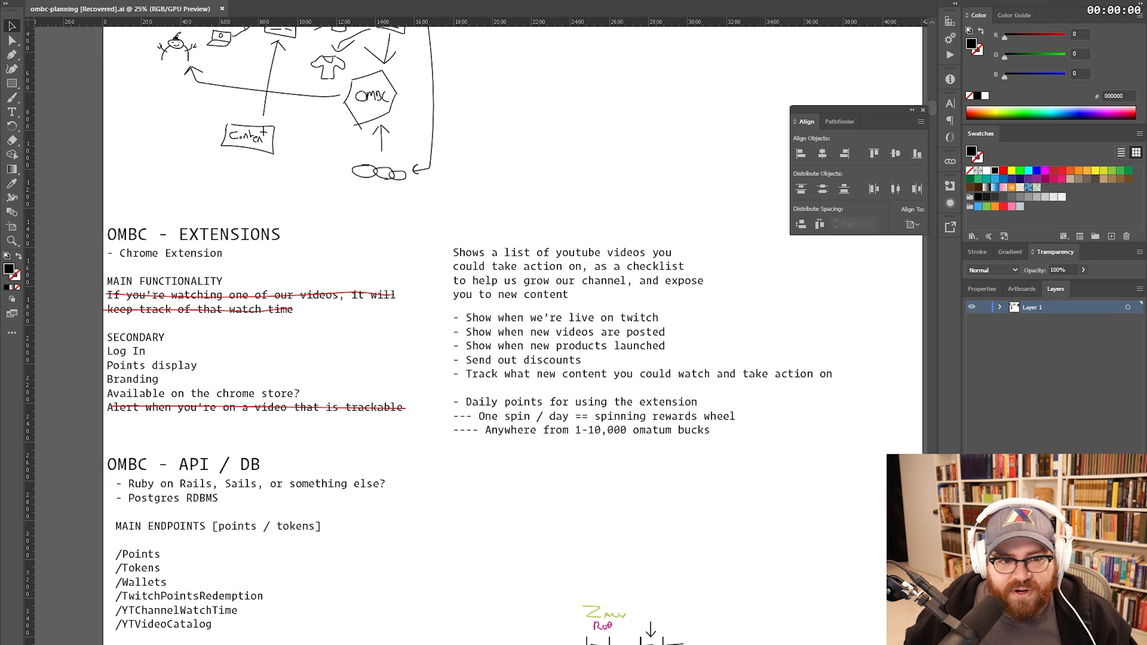
key(alt+f)
key(ctrl+n)
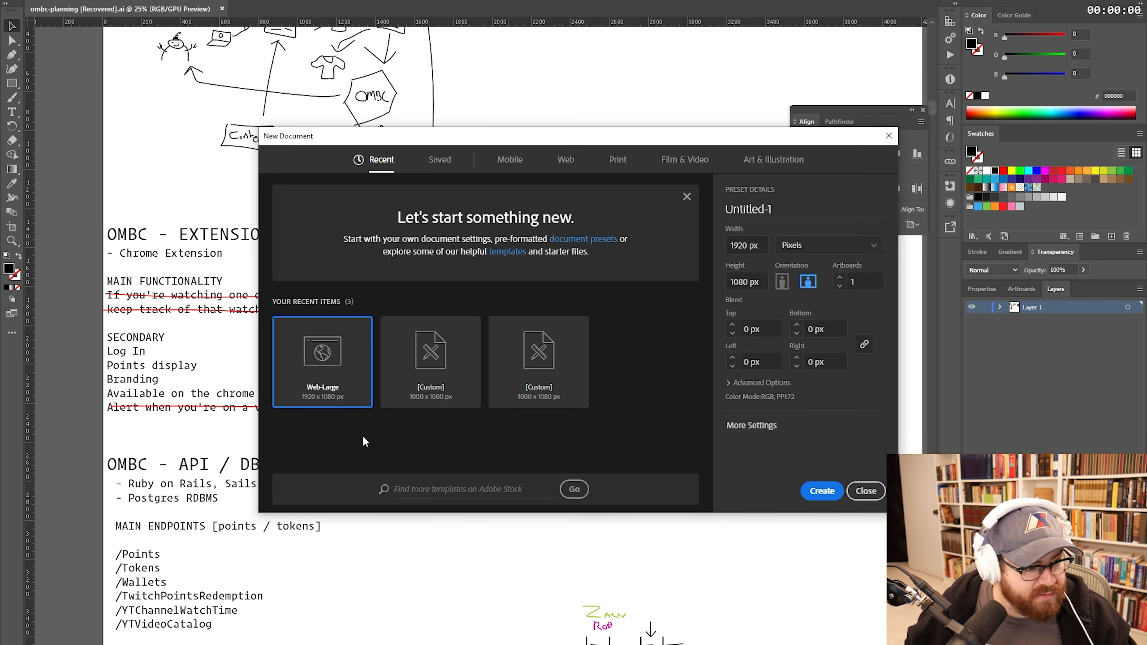
key(Return)
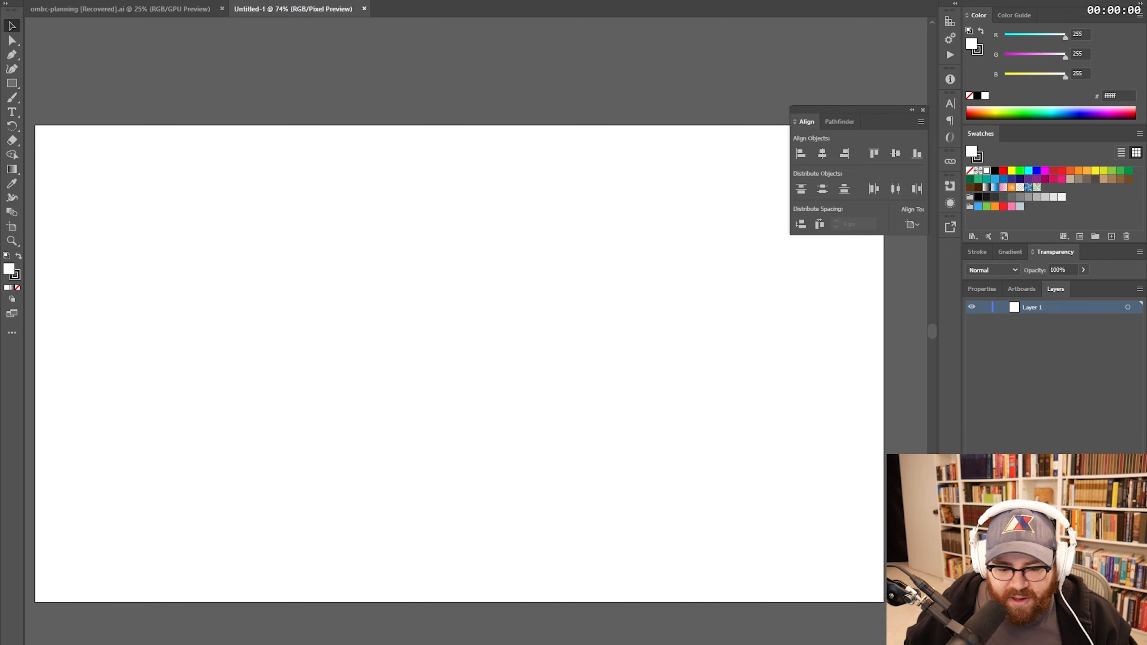
click(778, 91)
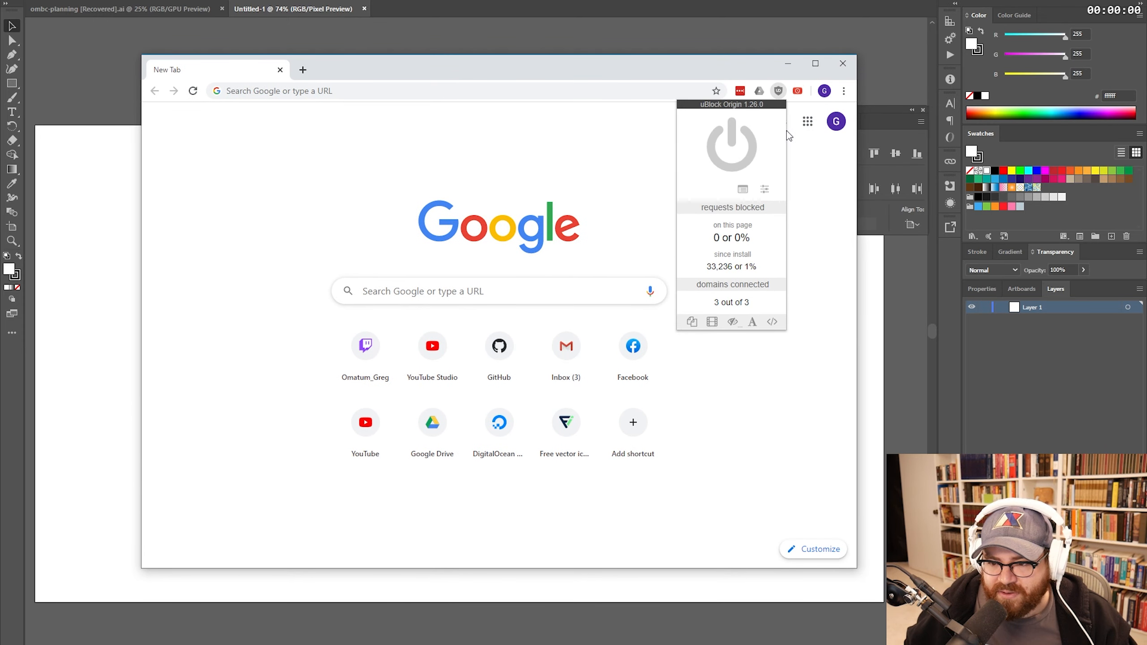
- Inspect the extension popups' layout in DevTools, then close the inspector and remove the placed popup image
click(762, 93)
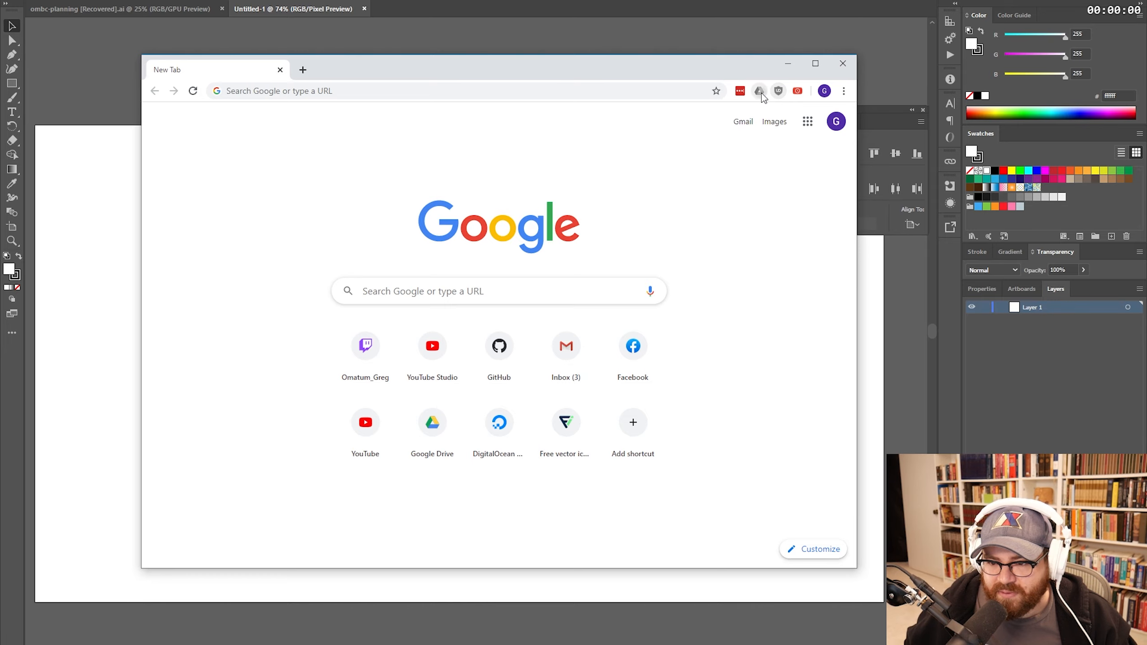
right_click(798, 92)
click(813, 179)
drag(557, 32, 565, 235)
key(alt+F4)
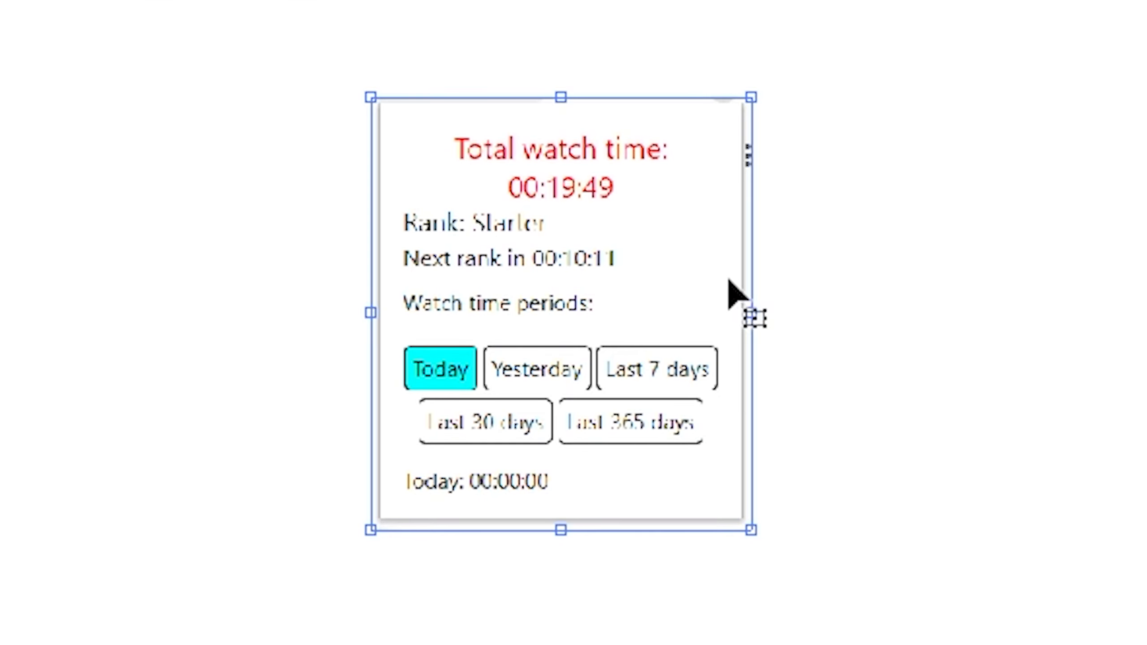
key(Delete)
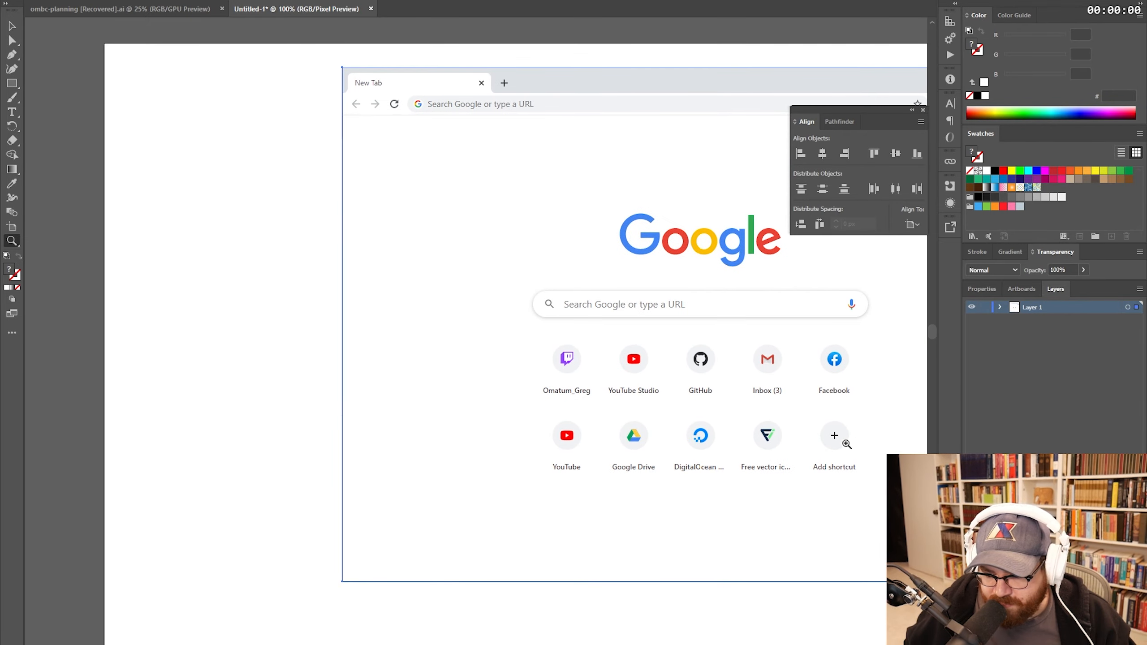
- Zoom in on the browser screenshot's toolbar area and start drawing the white popup panel
drag(548, 253, 599, 336)
key(v)
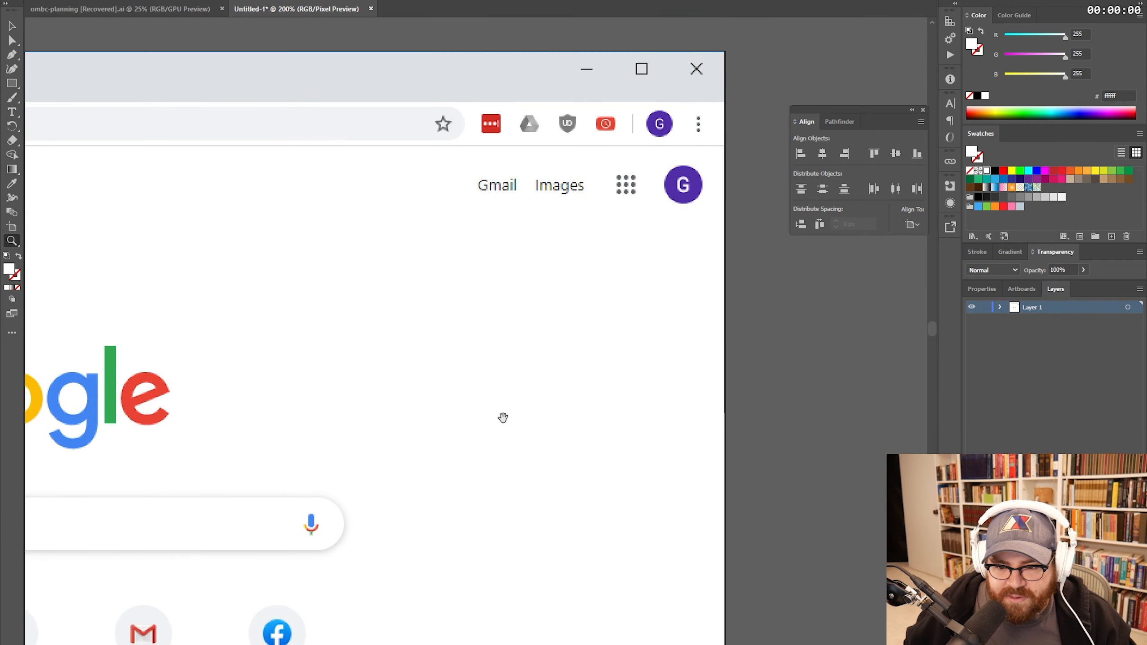
scroll(565, 289, up, 2)
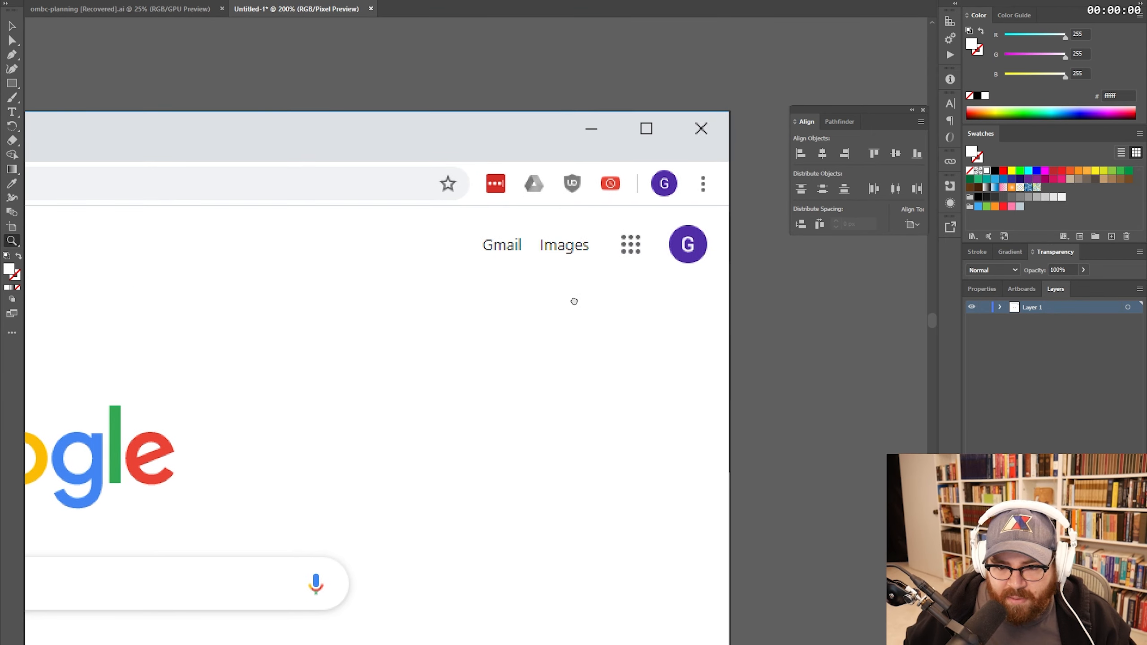
scroll(614, 299, left, 2)
alt+click(605, 303)
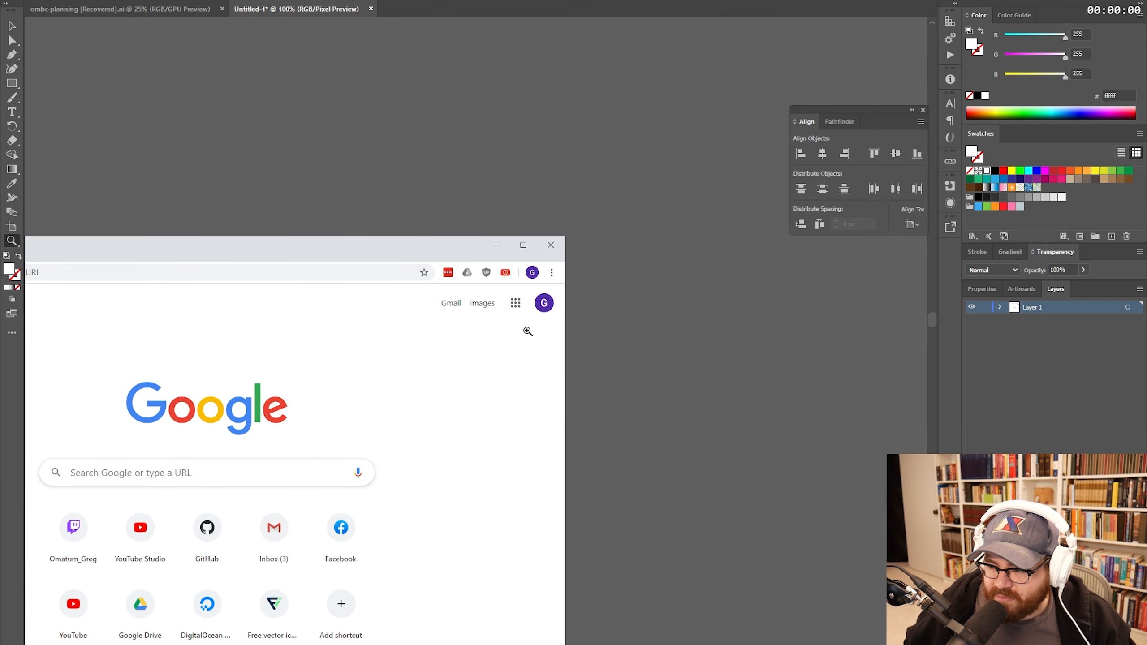
double_click(459, 310)
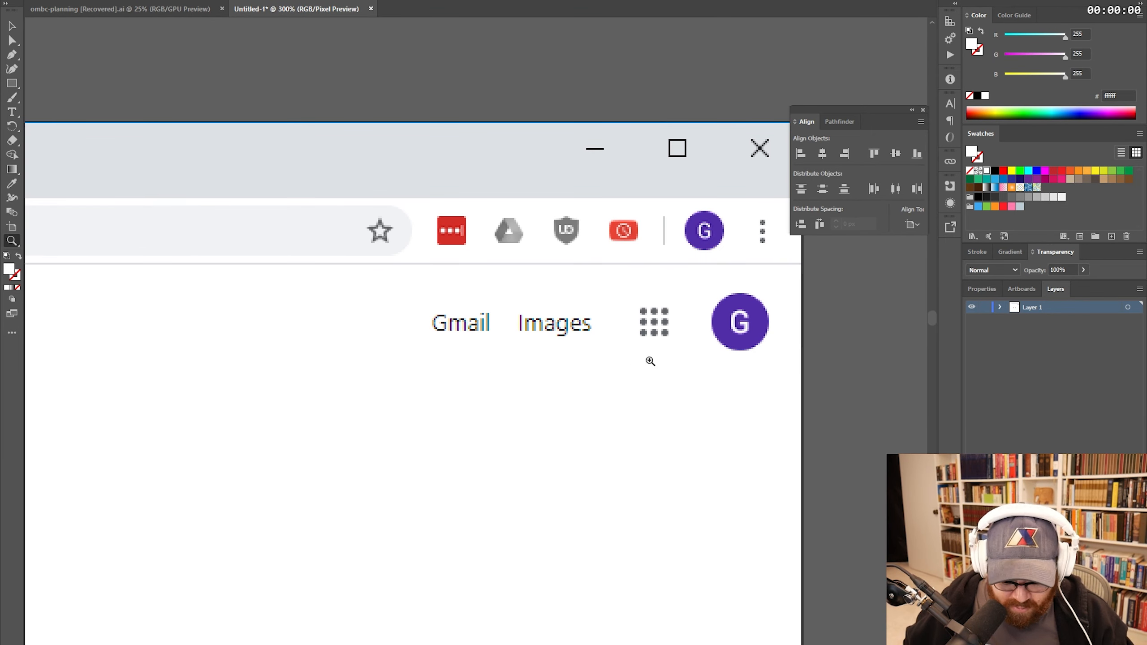
key(m)
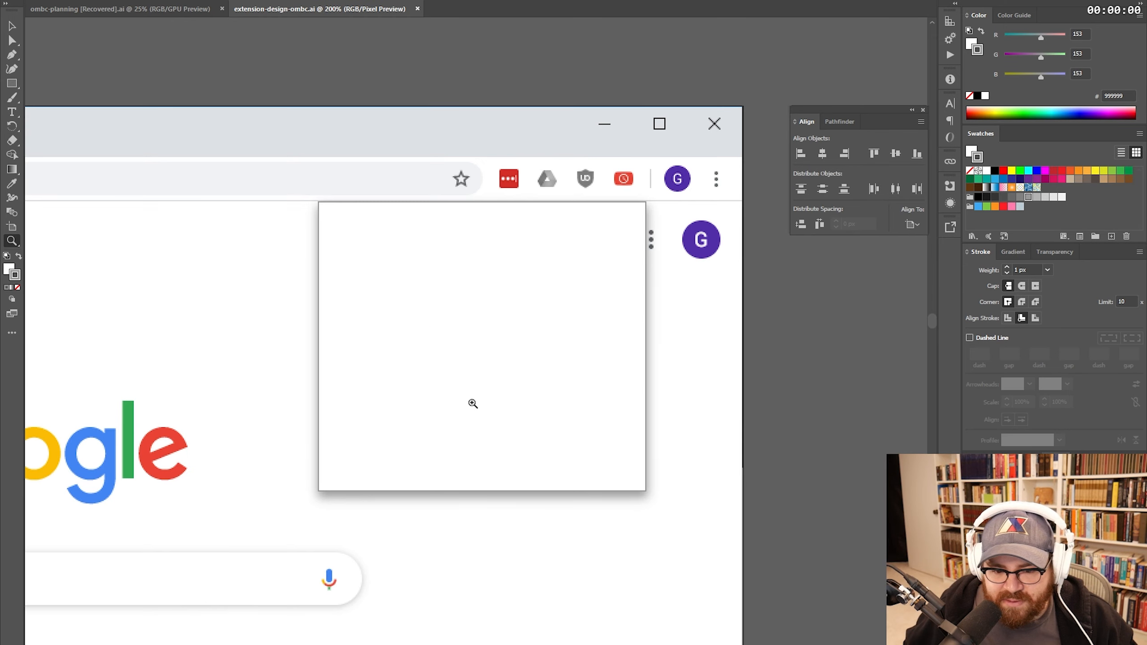
- Save as extension-design-ombc.ai, open ombc-logos.ai, and return to the mockup document
click(58, 1)
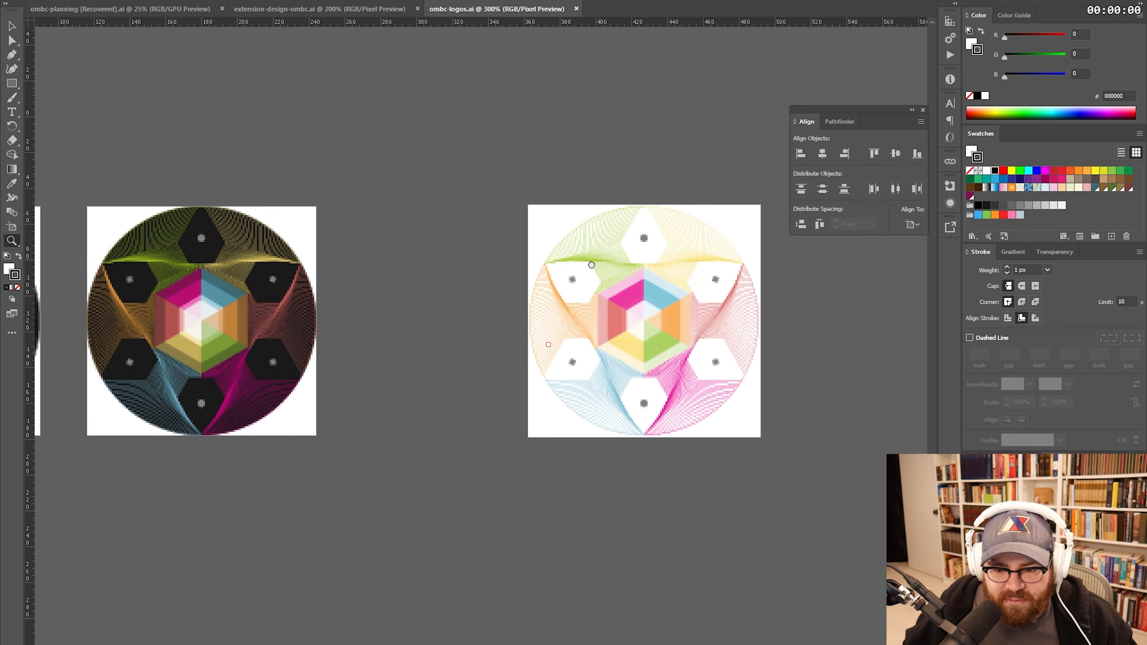
drag(605, 255, 503, 251)
key(v)
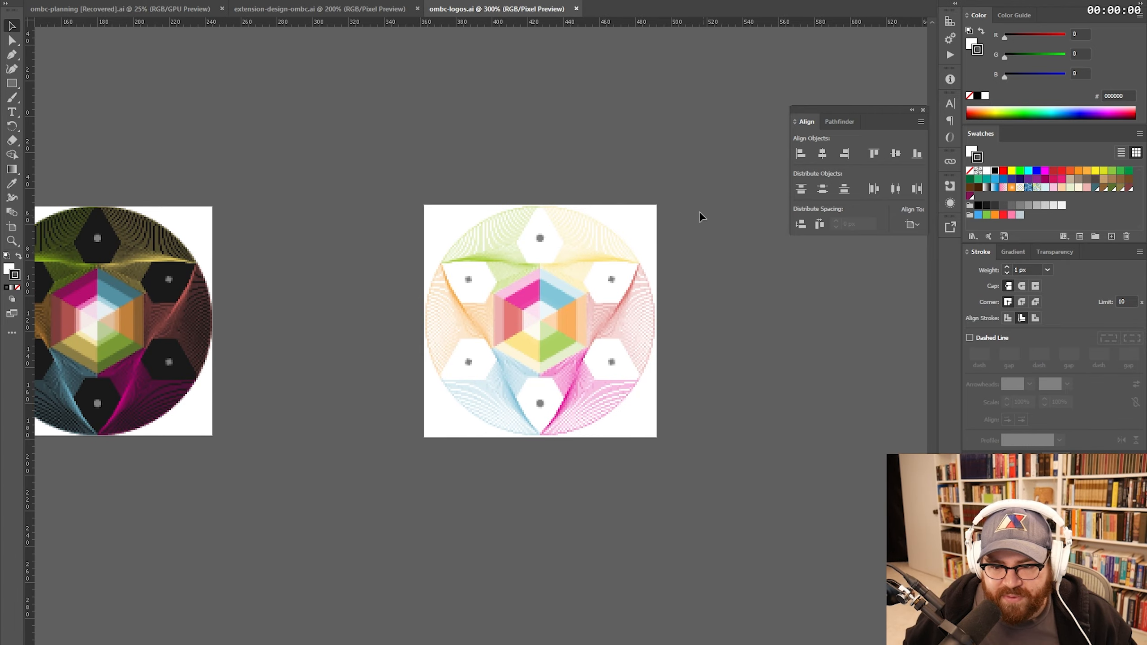
click(326, 10)
- Paste the ombc logo, nudge the token label and box down, and select the light version's token box
key(ctrl+v)
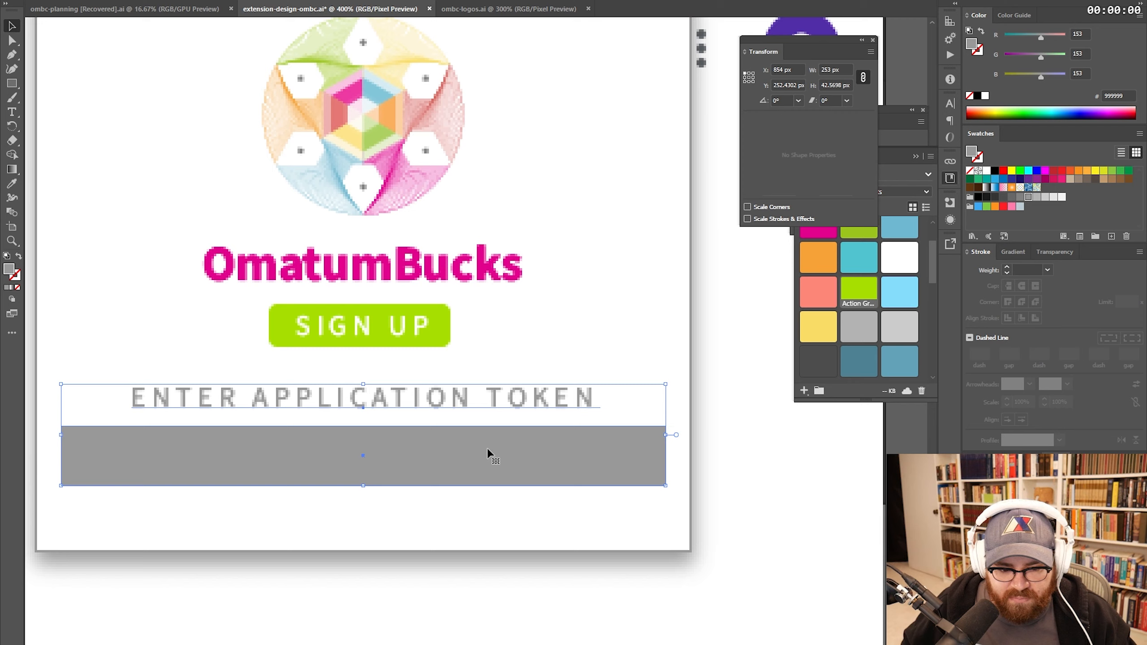
key(shift+Down)
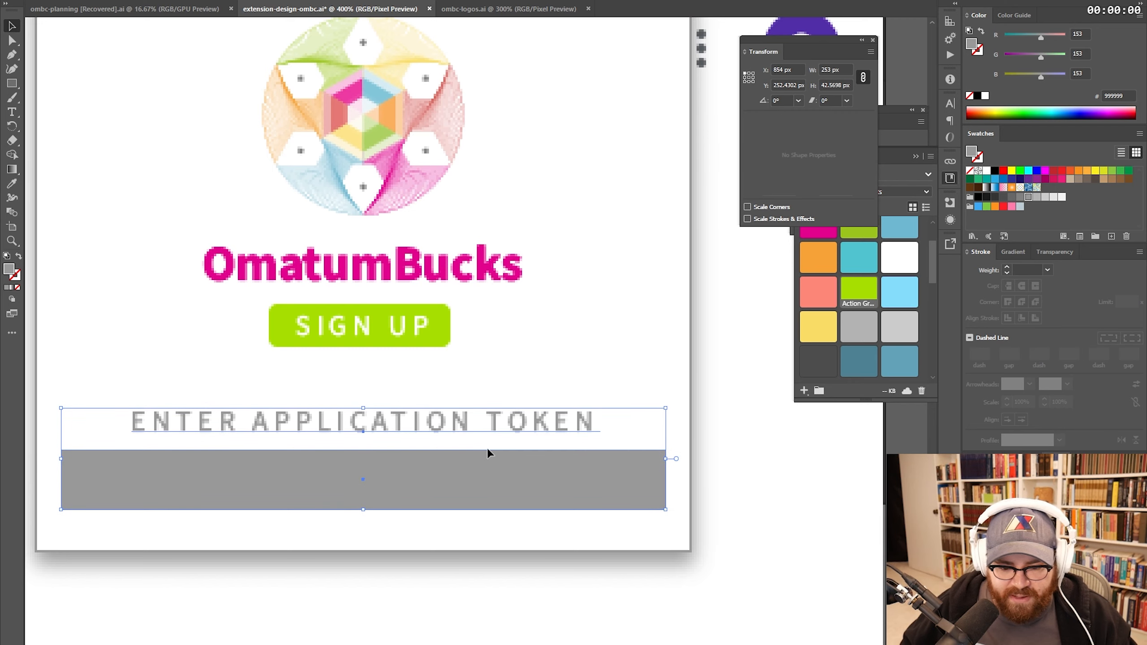
click(551, 428)
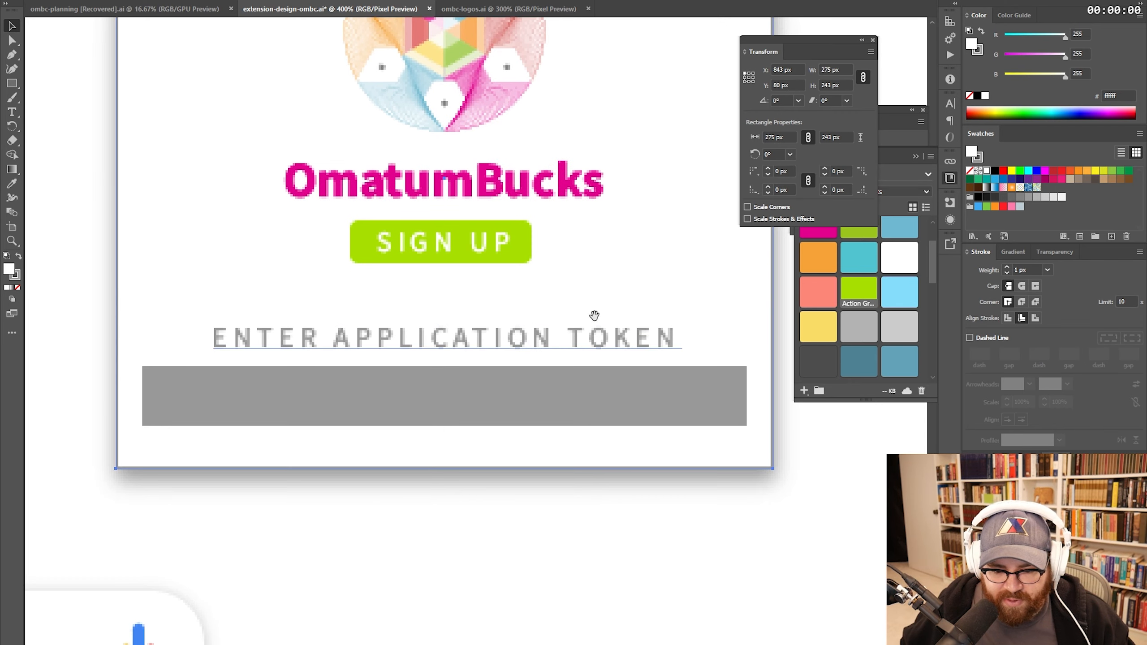
click(543, 422)
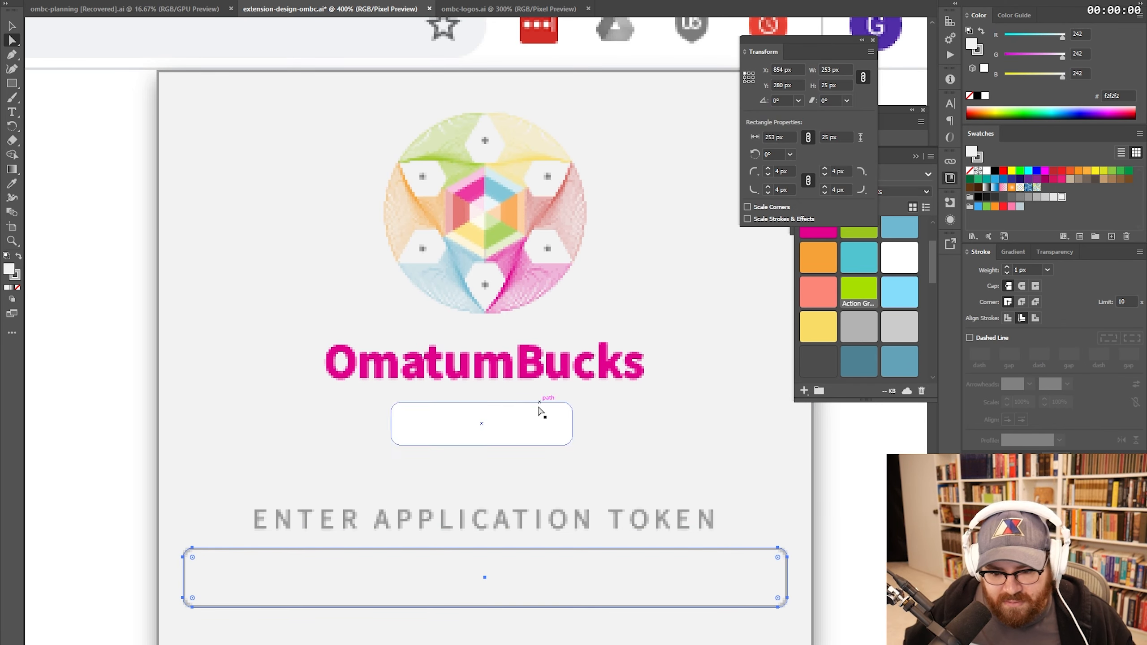
- Make the SIGN UP text dark grey and give the button a 2 px, 20% opacity drop shadow
click(510, 430)
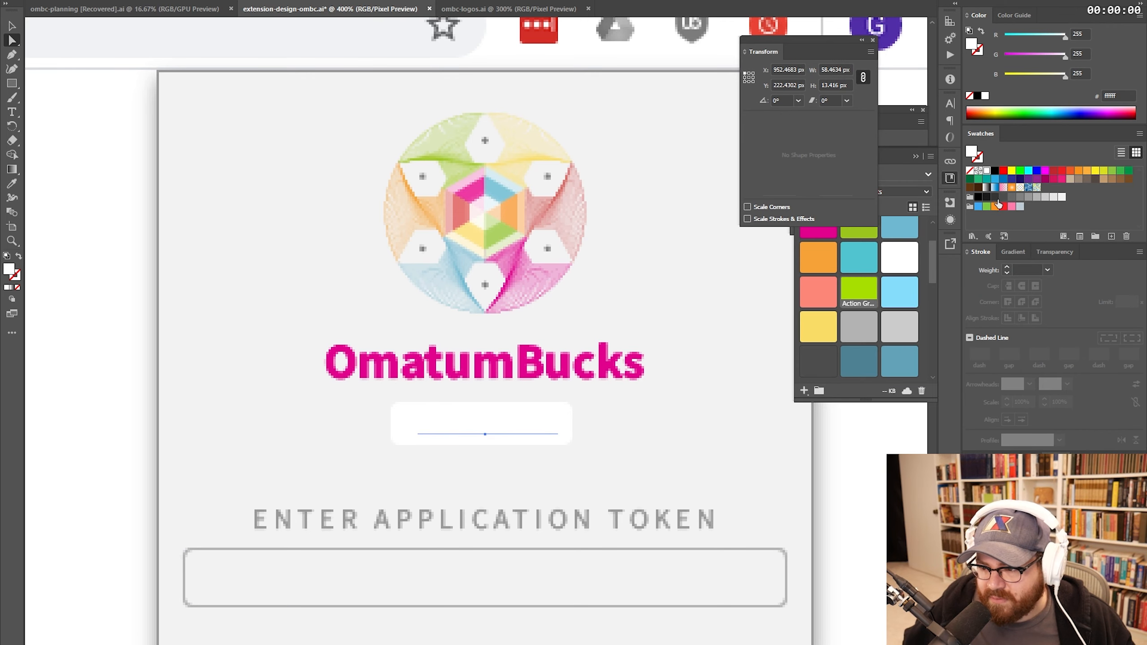
click(996, 198)
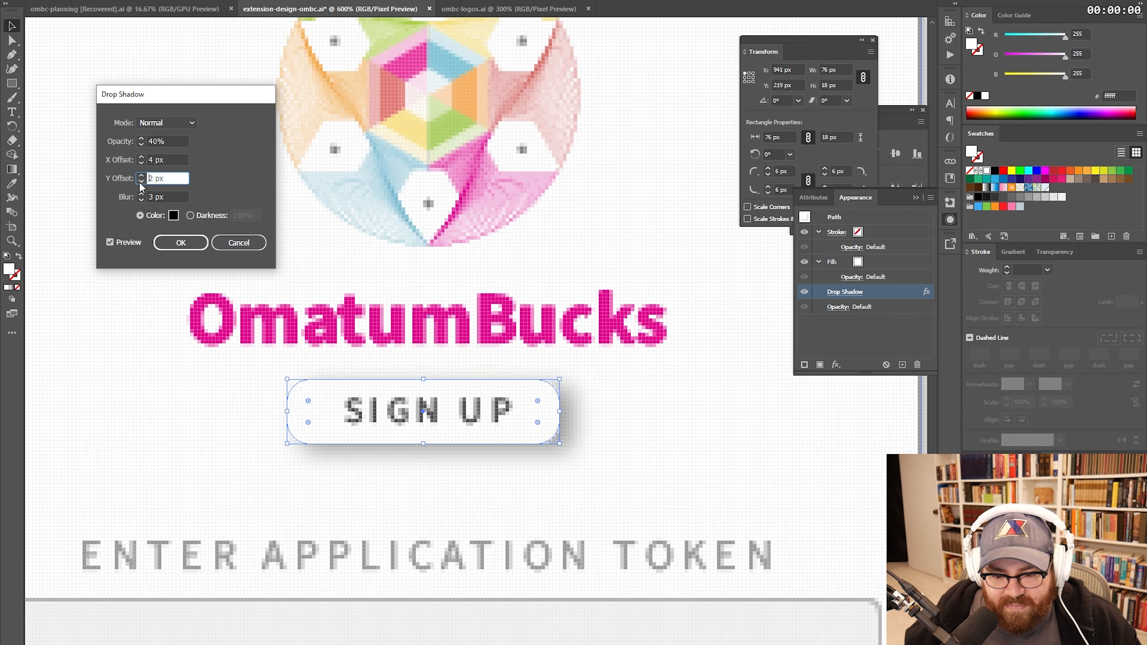
click(142, 162)
click(142, 163)
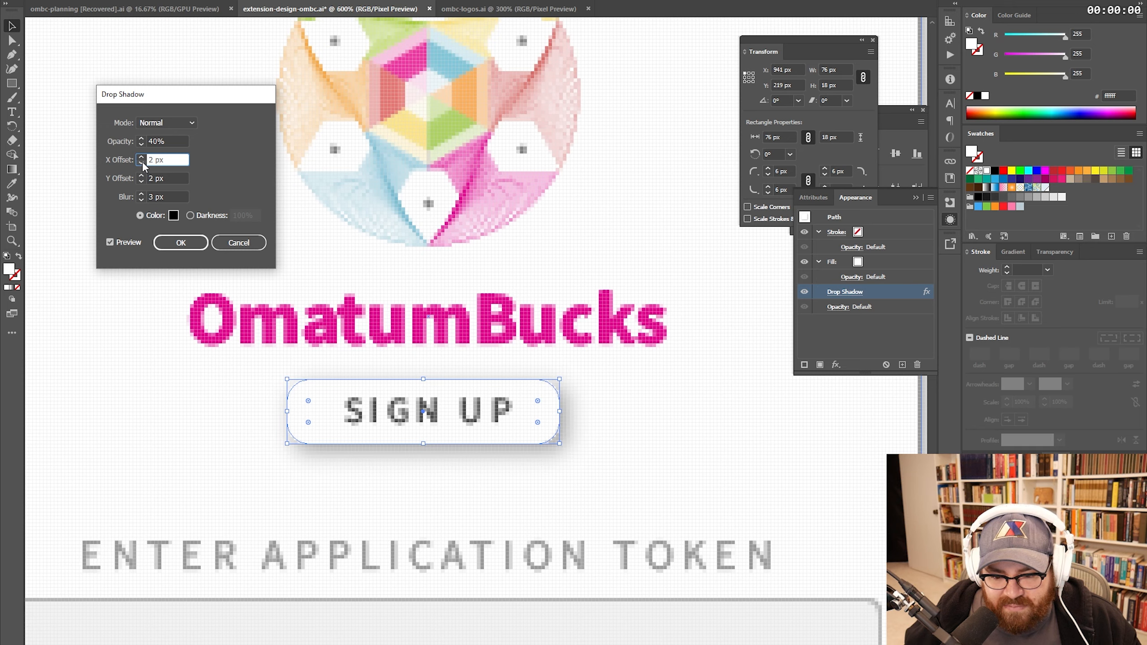
click(140, 145)
click(141, 145)
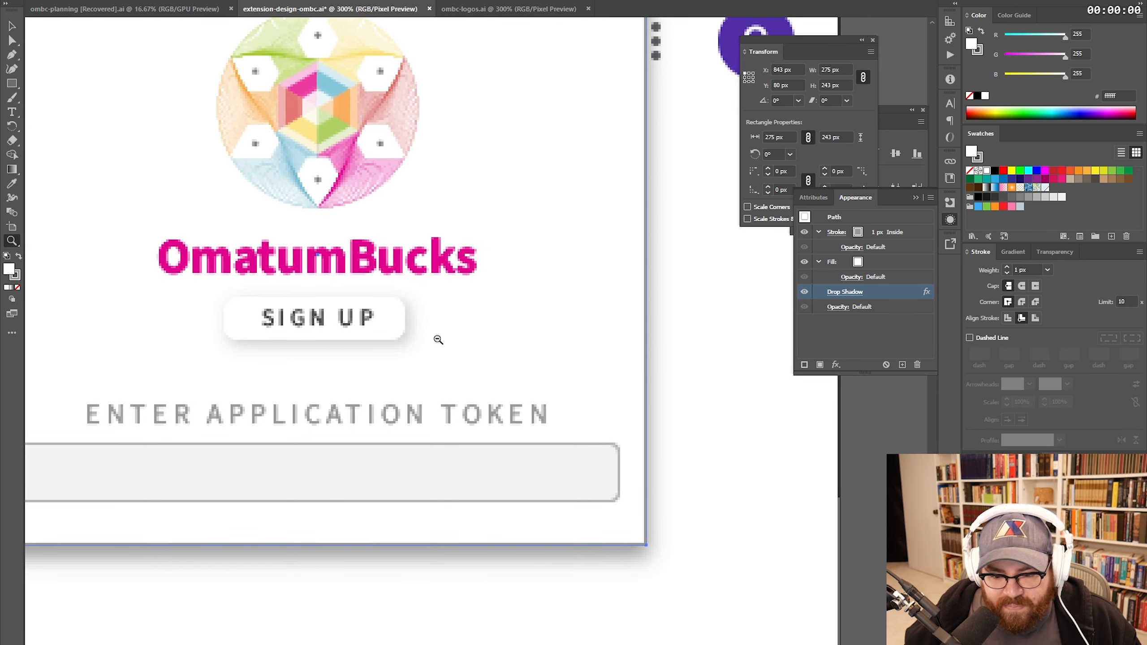
alt+click(438, 340)
- Select the token input box, then lock the background Chrome screenshot in place
drag(451, 326, 494, 340)
key(a)
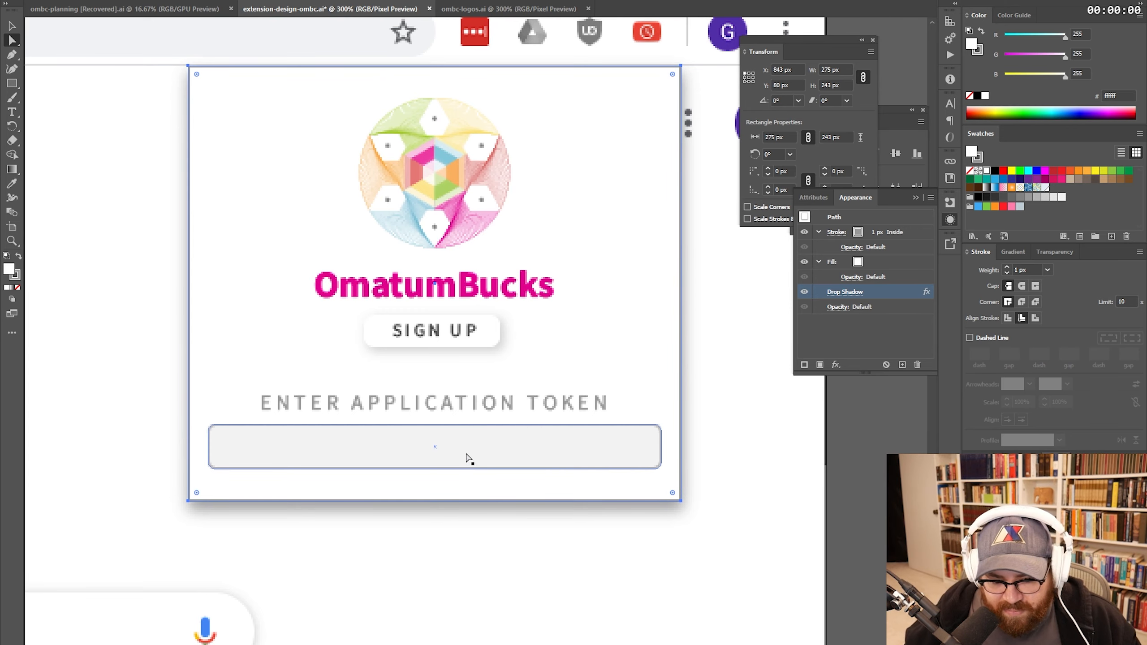
click(467, 456)
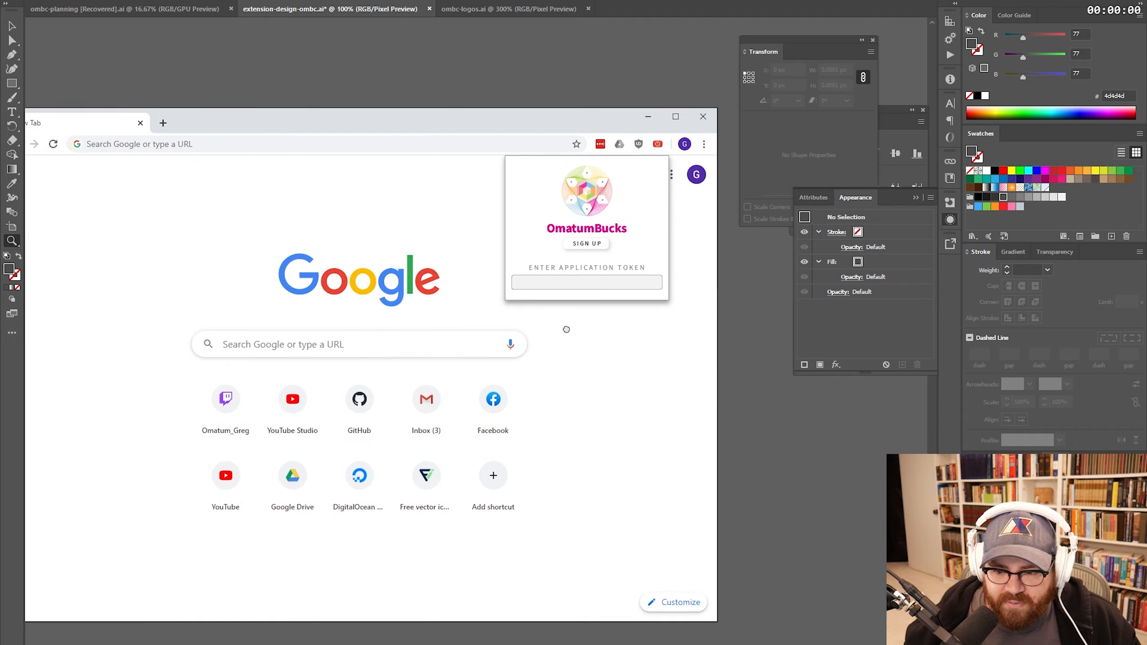
drag(567, 329, 459, 381)
triple_click(455, 332)
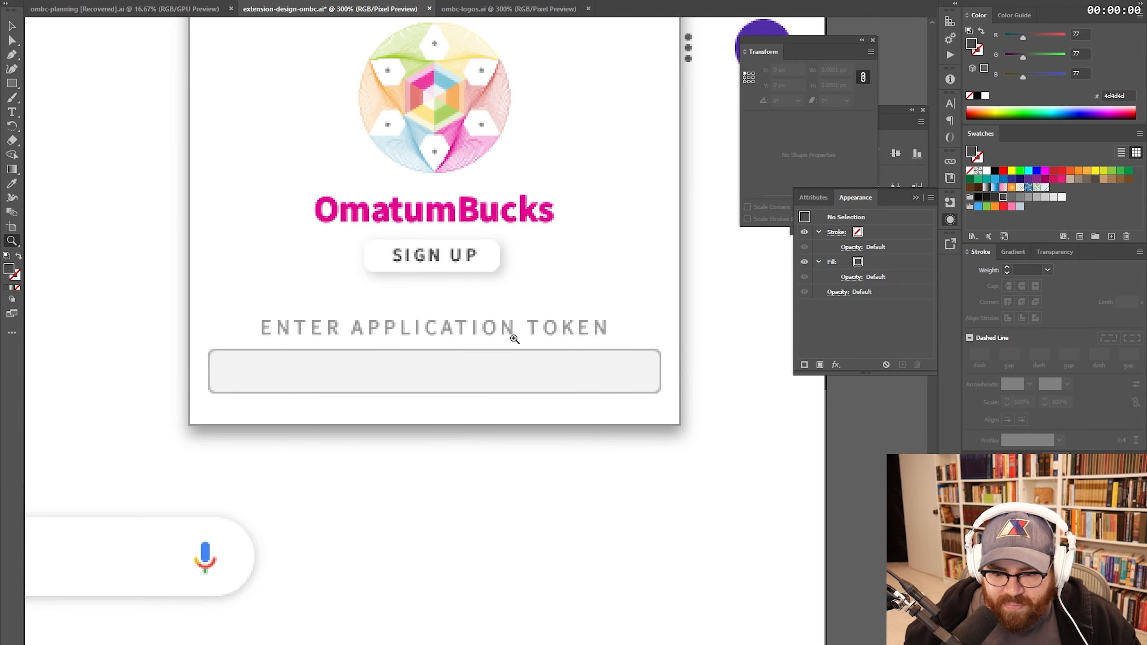
alt+click(445, 328)
key(v)
drag(653, 423, 312, 116)
key(ctrl+z)
key(ctrl+2)
- Duplicate the whole popup artwork below the original
drag(652, 419, 270, 80)
drag(373, 135, 436, 475)
click(673, 408)
scroll(669, 316, down, 5)
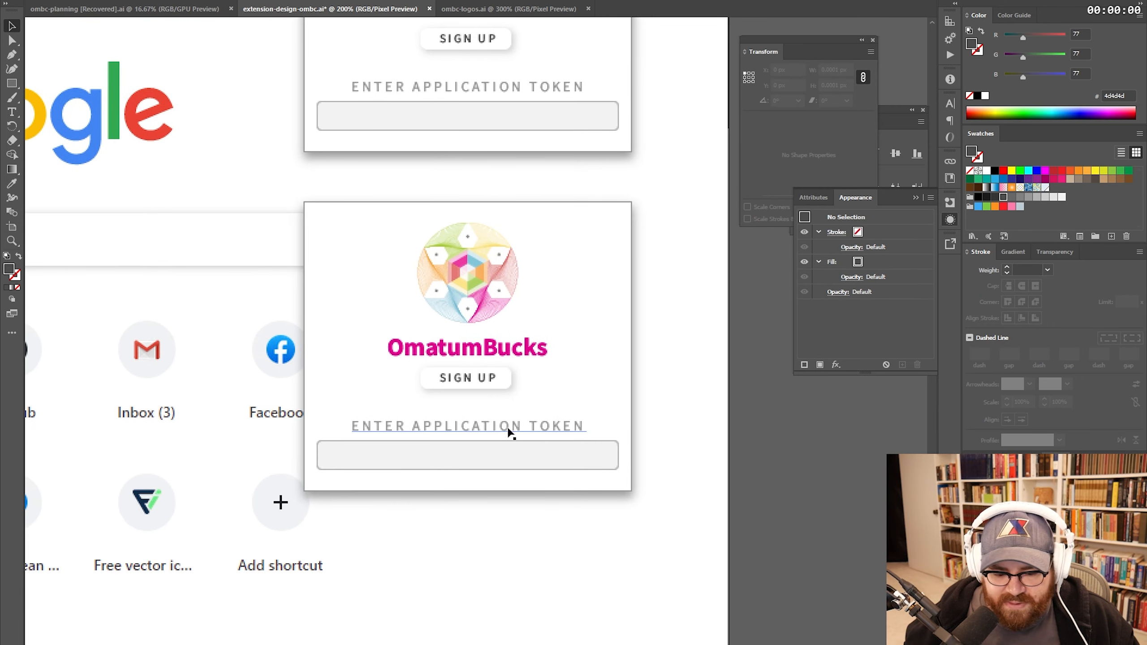
- Copy the token value from the prototype's settings page code
key(alt+Tab)
drag(548, 356, 738, 356)
key(ctrl+c)
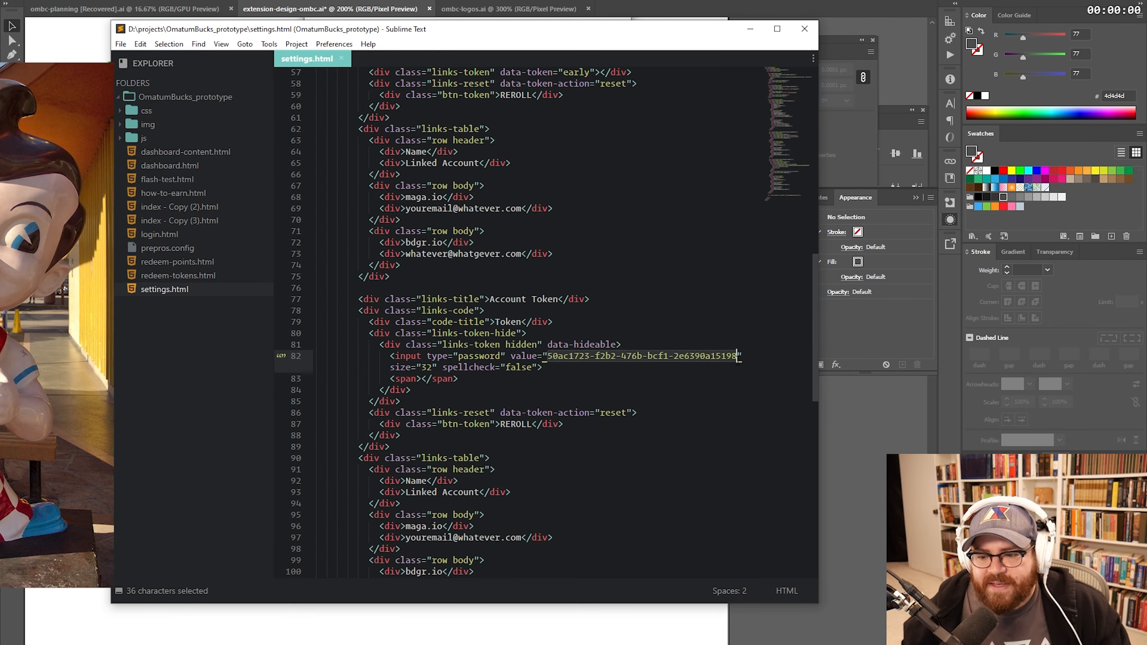
click(584, 299)
key(alt+Tab)
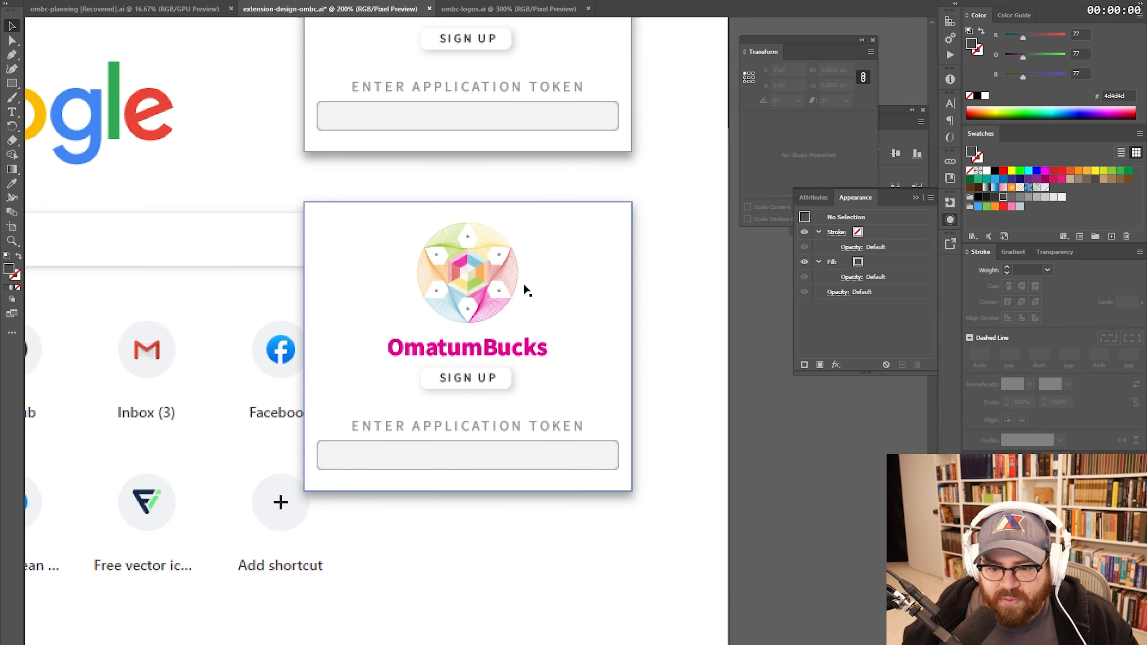
- Change the token label's APPLICATION to ACCOUNT and open the Omatum Identity Assets library
click(499, 437)
drag(492, 117, 500, 260)
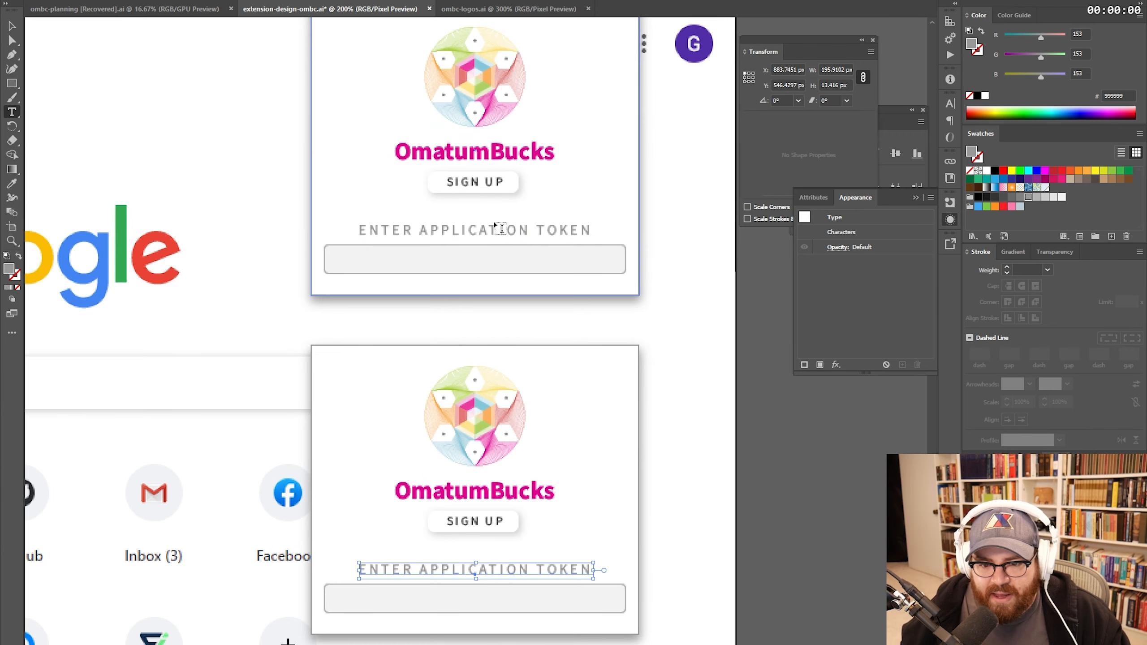
key(t)
click(488, 229)
double_click(488, 230)
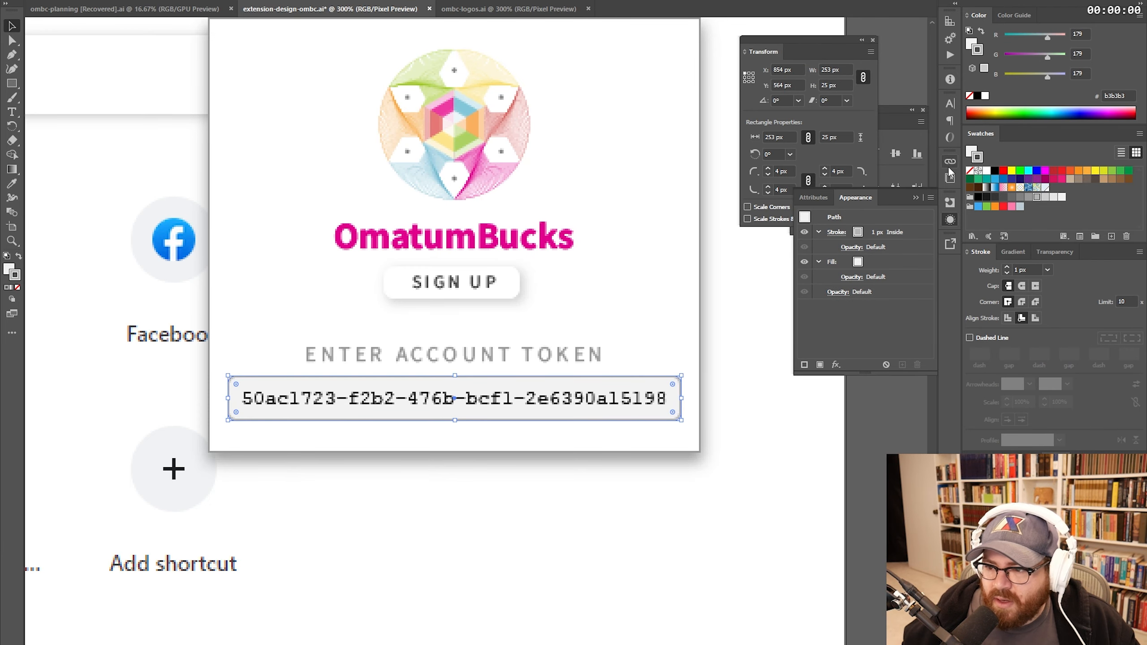
click(950, 180)
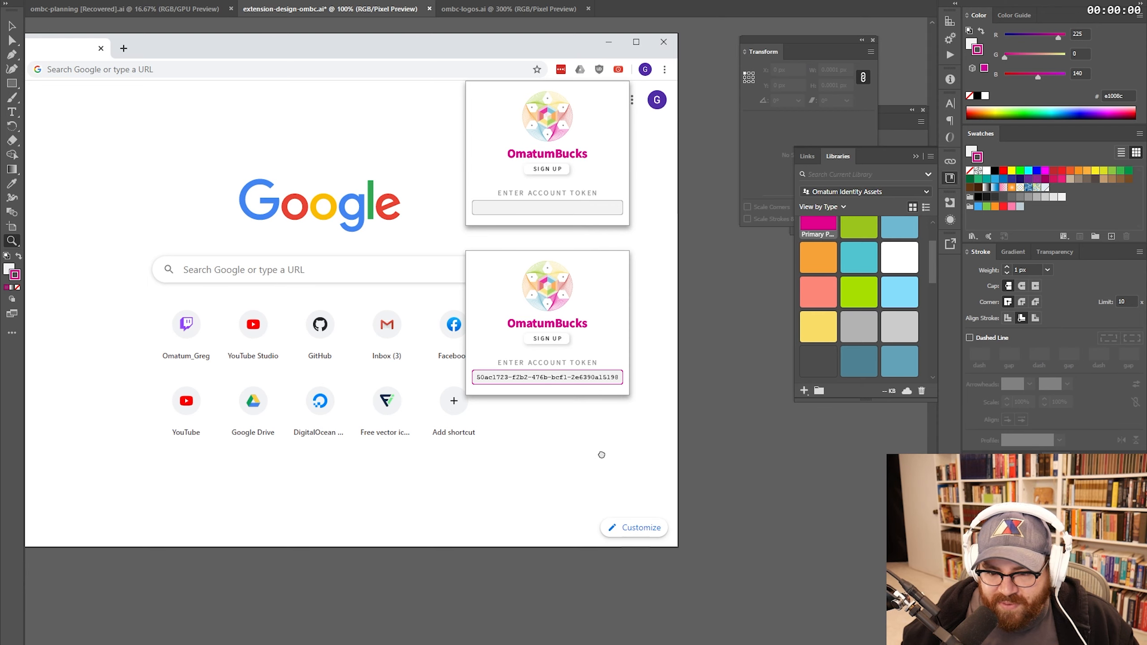
- Change the copied popup's token label to LOGGING IN..., delete its token field, and move the text up
drag(608, 451, 573, 475)
drag(556, 422, 502, 345)
key(v)
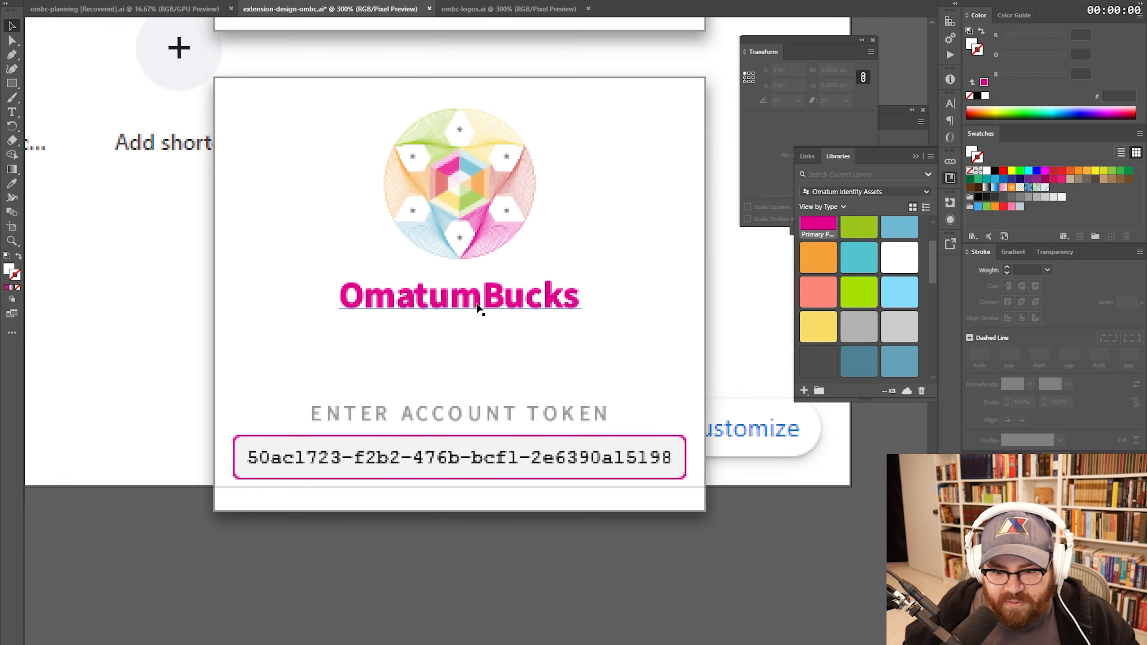
double_click(504, 412)
triple_click(503, 412)
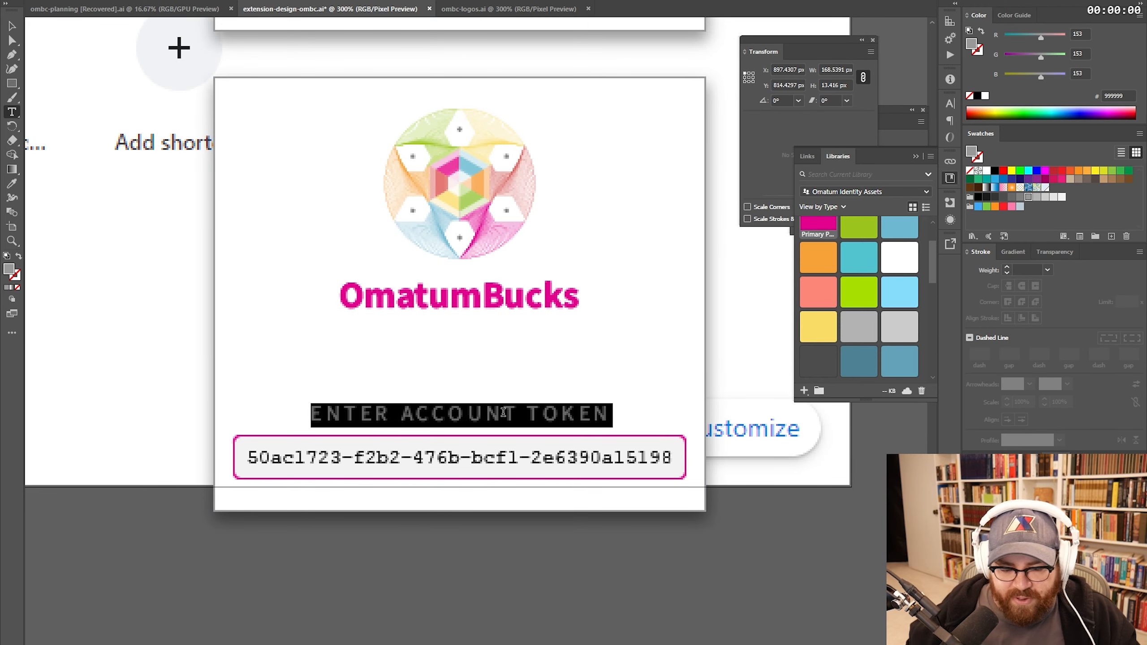
text(LOGGING IN...)
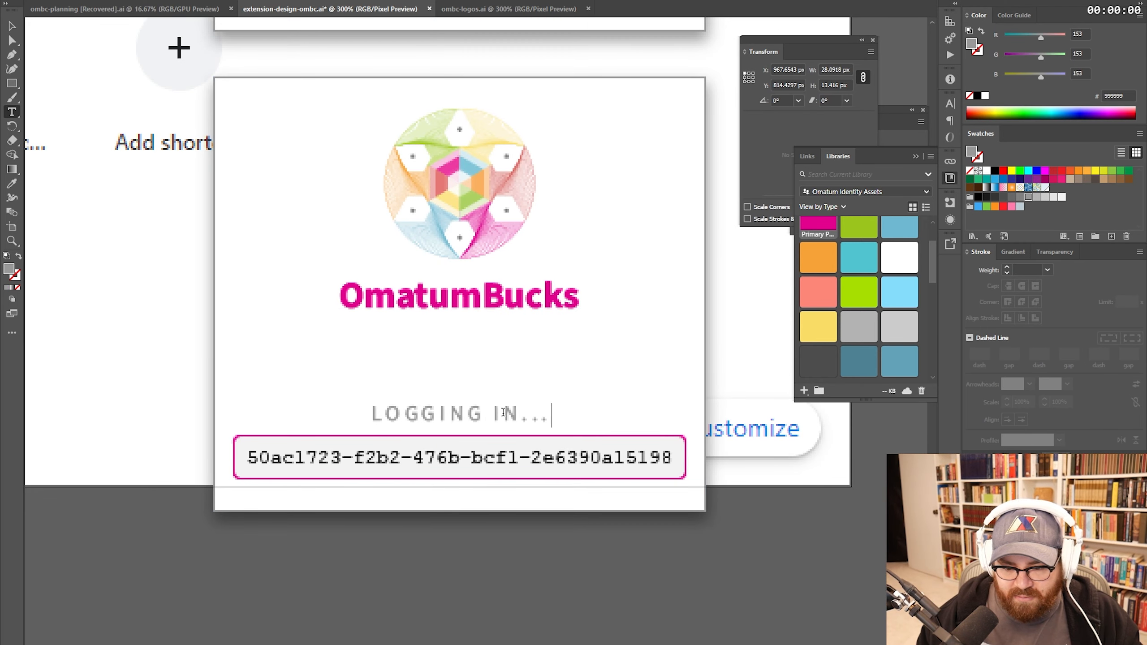
key(Escape)
click(645, 445)
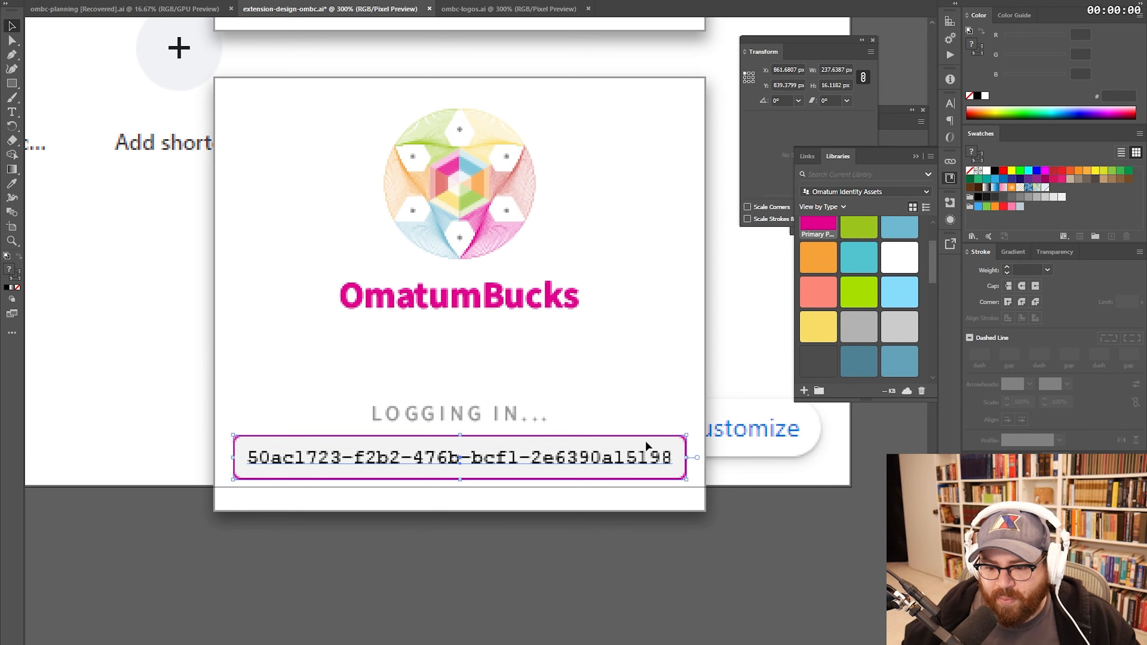
key(Delete)
drag(494, 418, 494, 364)
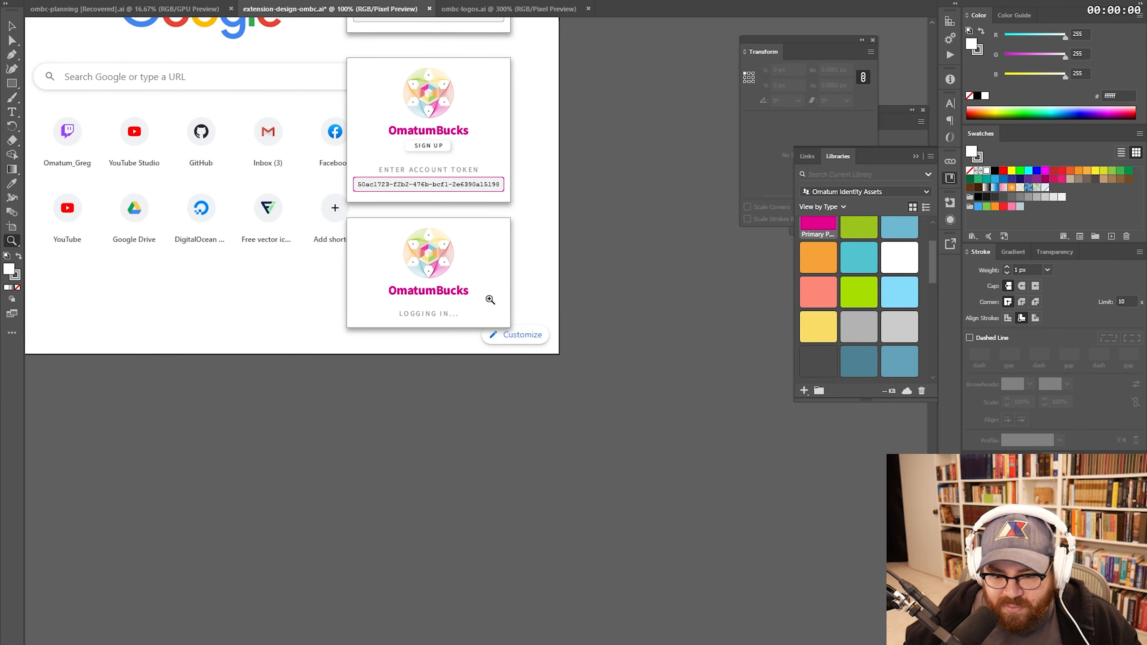
- Add a width property of 50 to the extension popup's html element in DevTools
key(v)
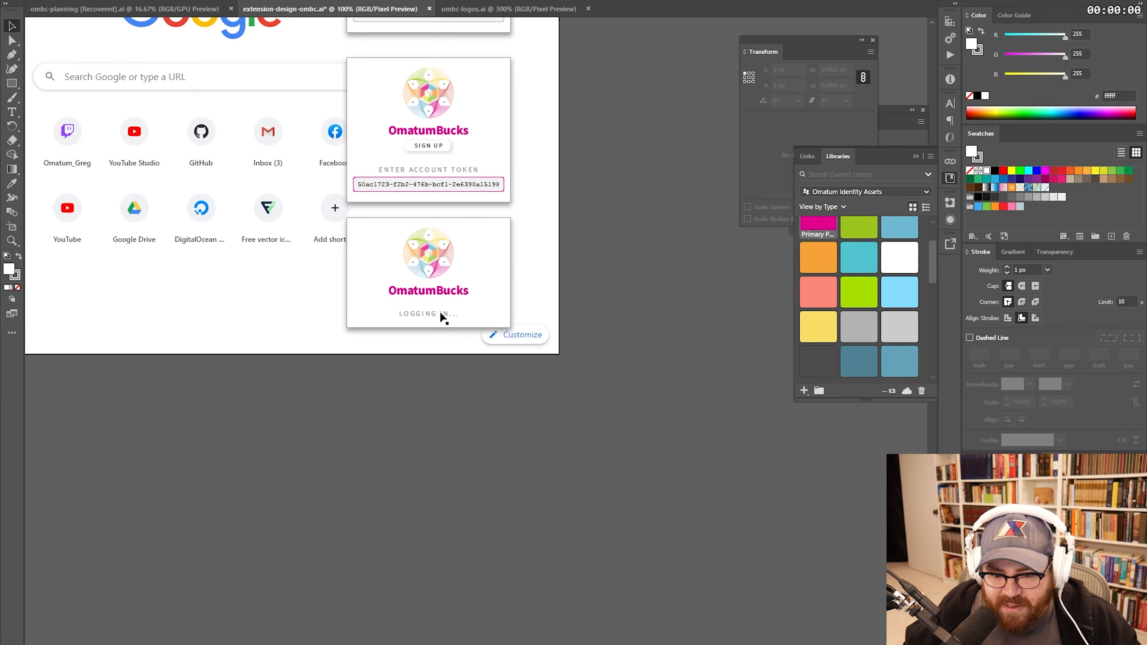
click(441, 315)
key(alt+Tab)
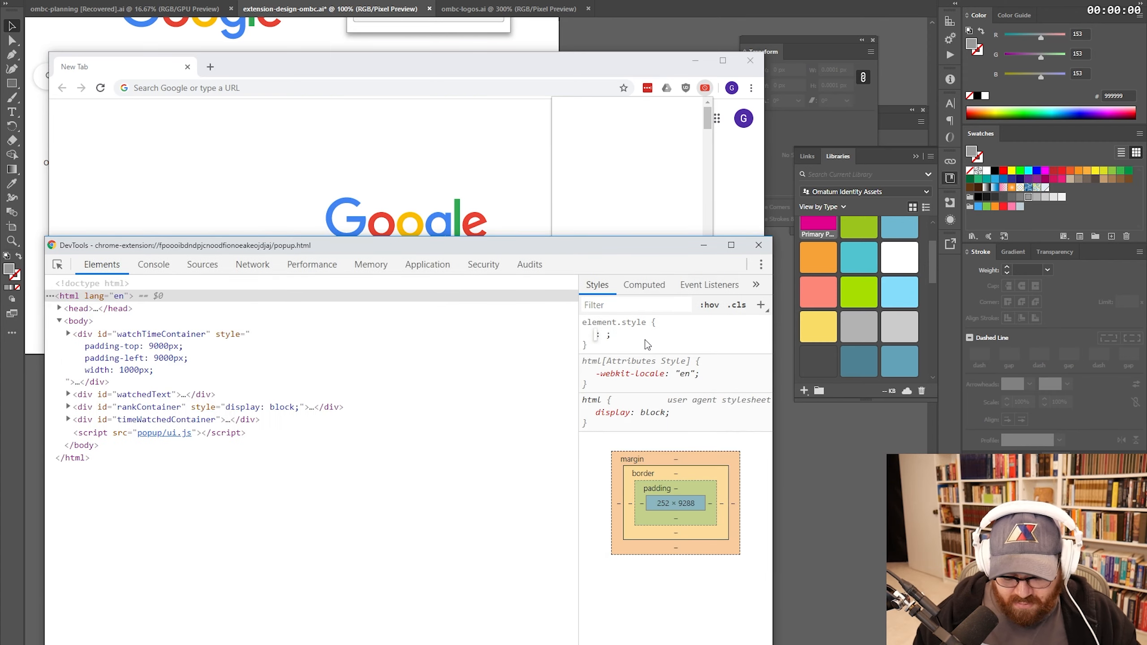
text(width)
key(Tab)
text(50)
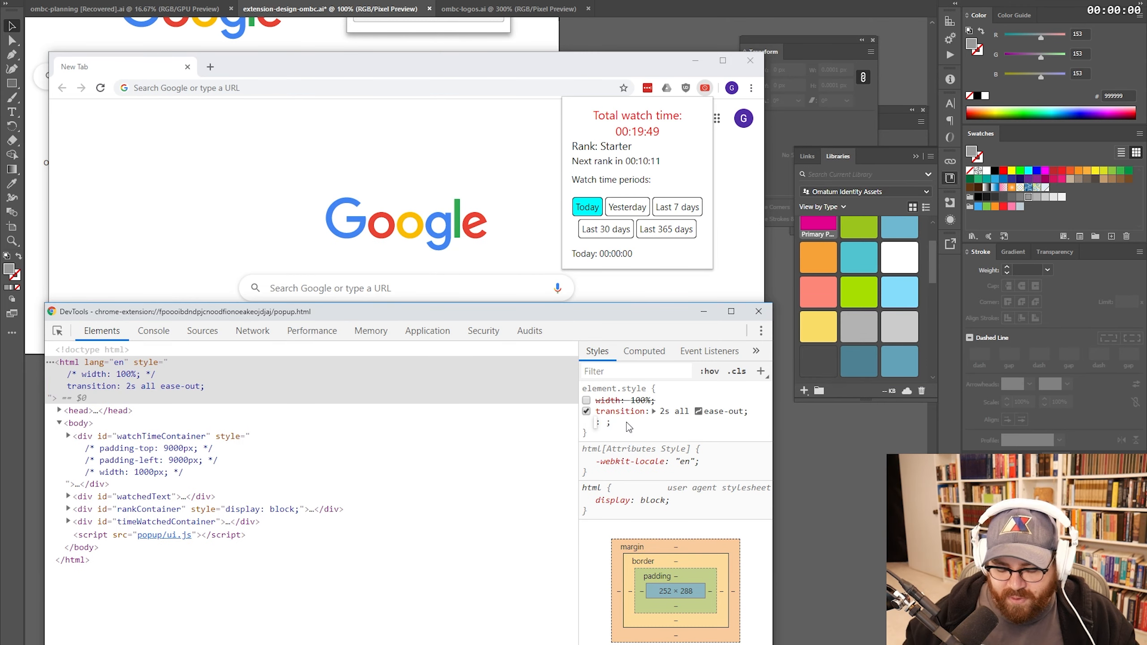
- Try popup widths of 200px, 300px and 400px, ending back at 200px
text(wid)
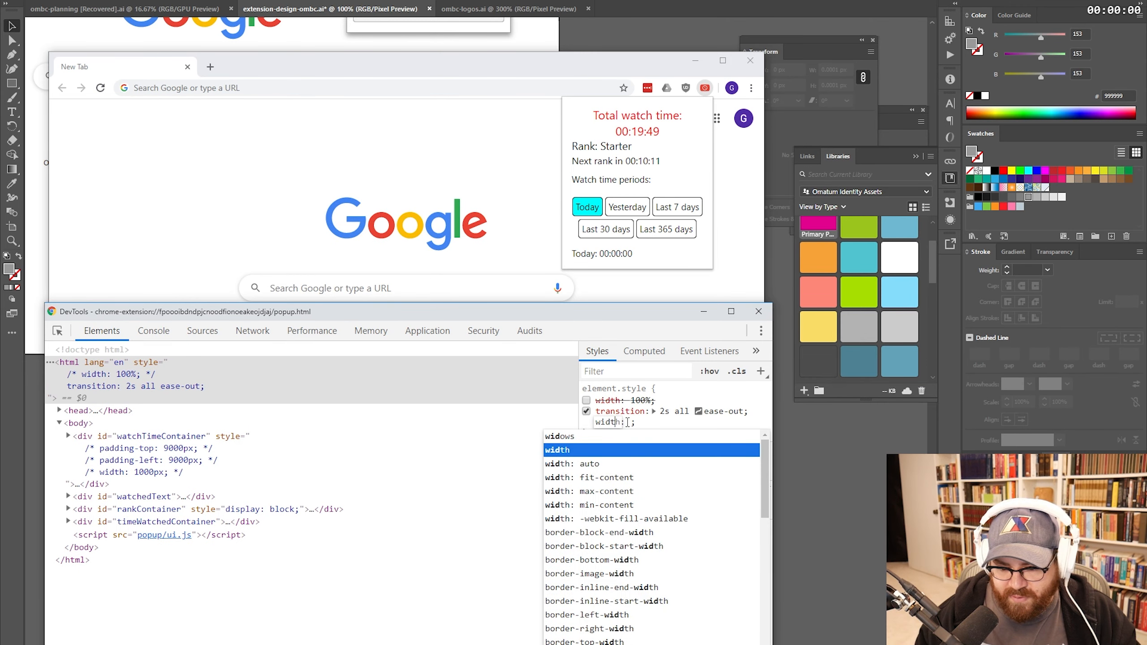
key(Tab)
text(200px)
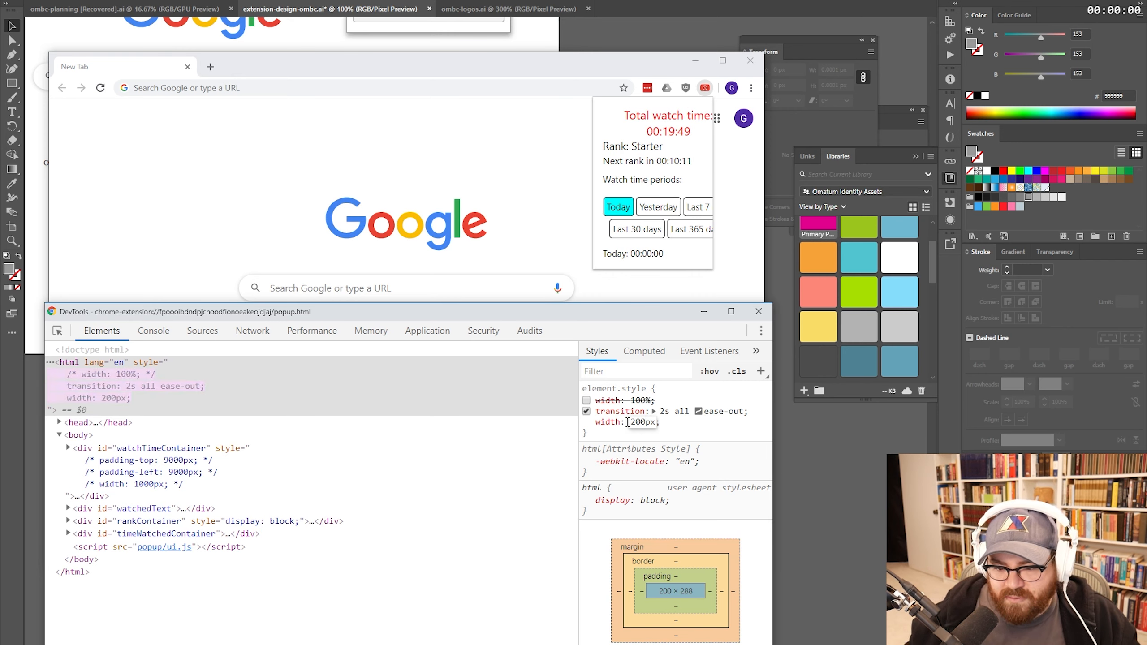
drag(637, 424, 631, 423)
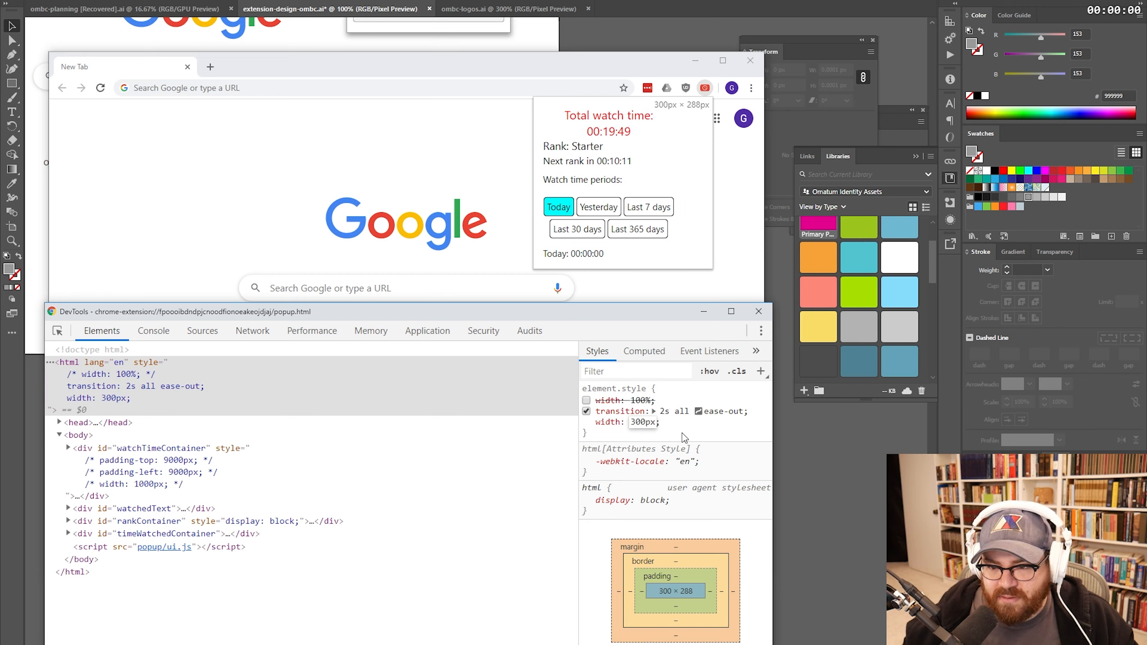
key(BackSpace)
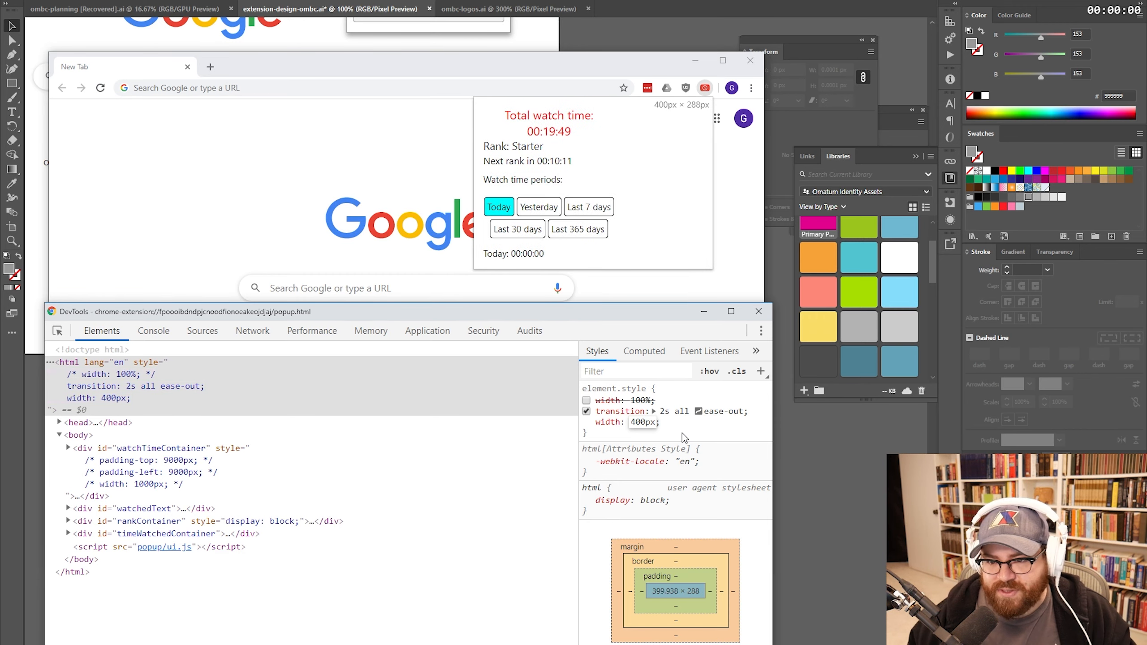
key(BackSpace)
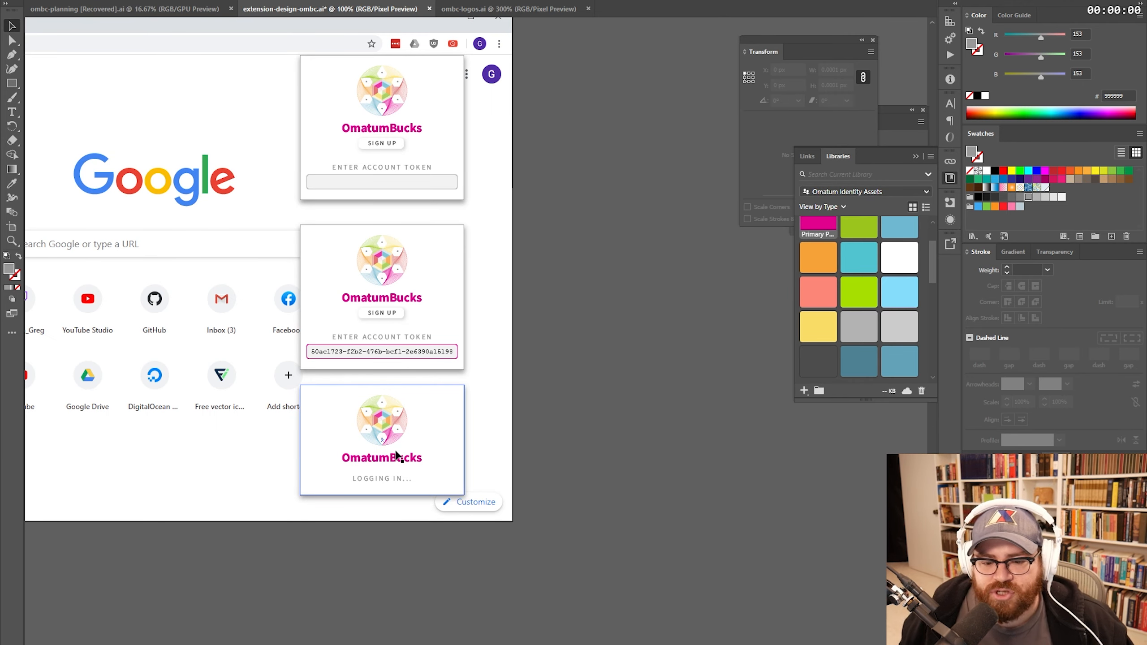
- Zoom in on the lower popup mockups and move the Lorem ipsum text up and left
key(z)
click(395, 435)
drag(479, 385, 434, 473)
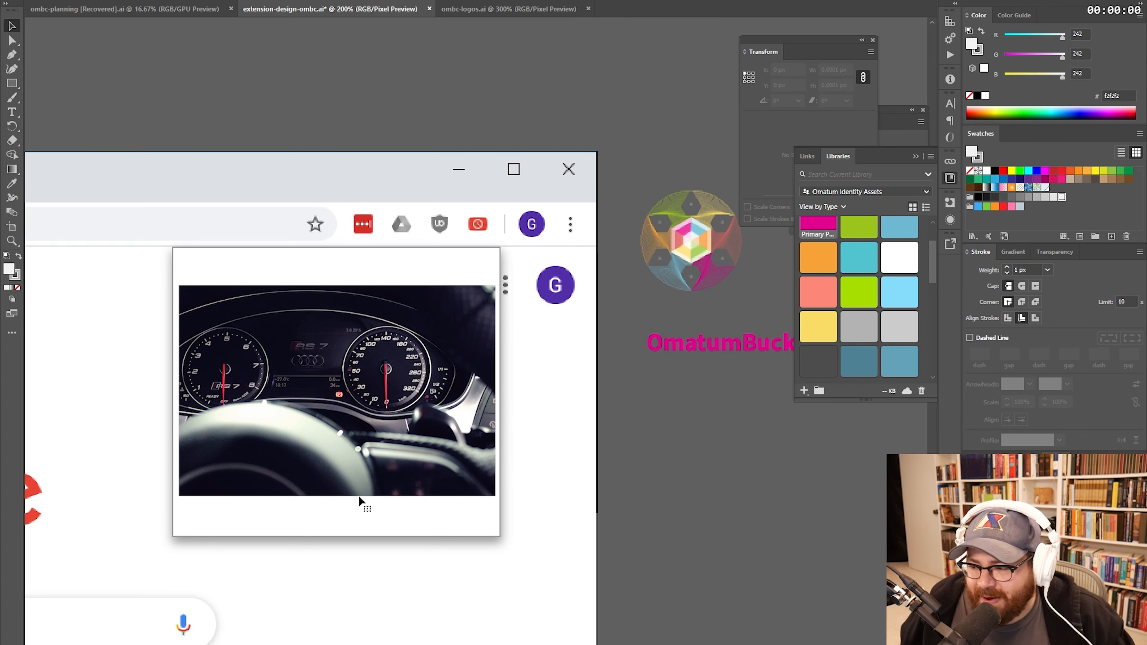
click(359, 498)
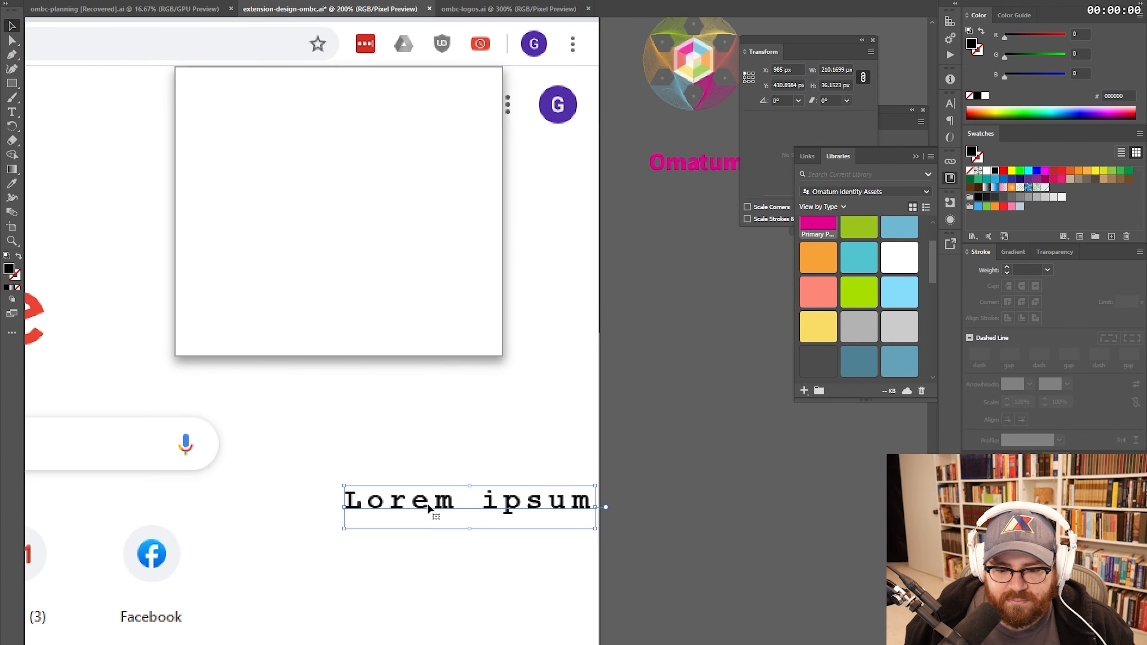
drag(429, 503, 365, 437)
- Replace the Lorem ipsum text with 'Online/ offline twitch'
key(ctrl+t)
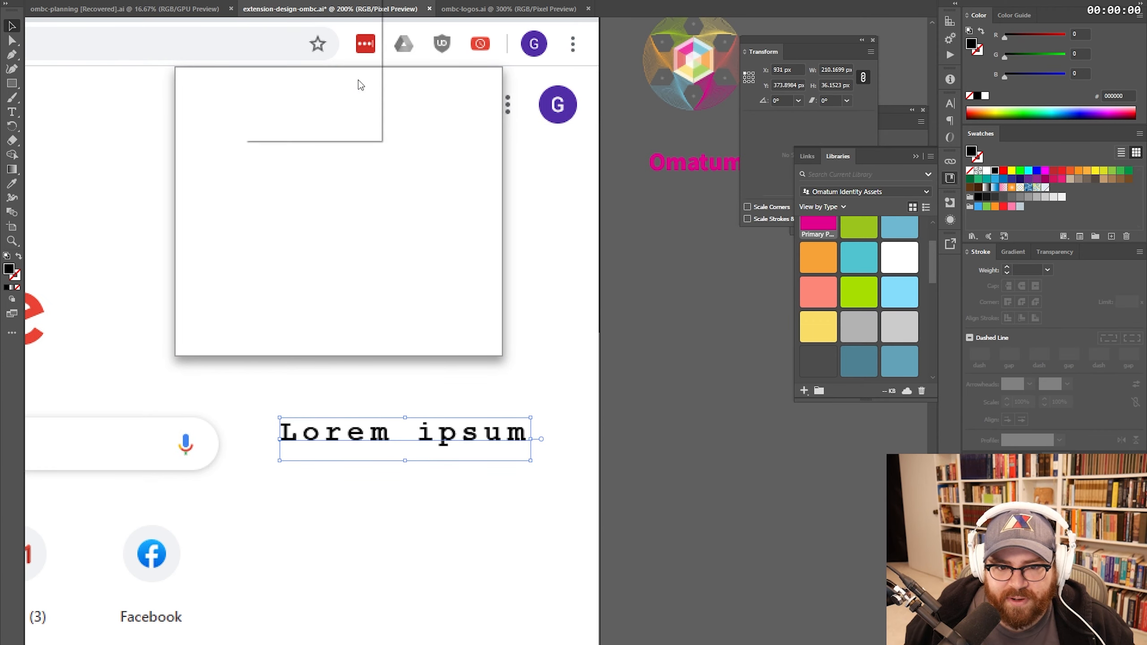
click(371, 61)
triple_click(383, 425)
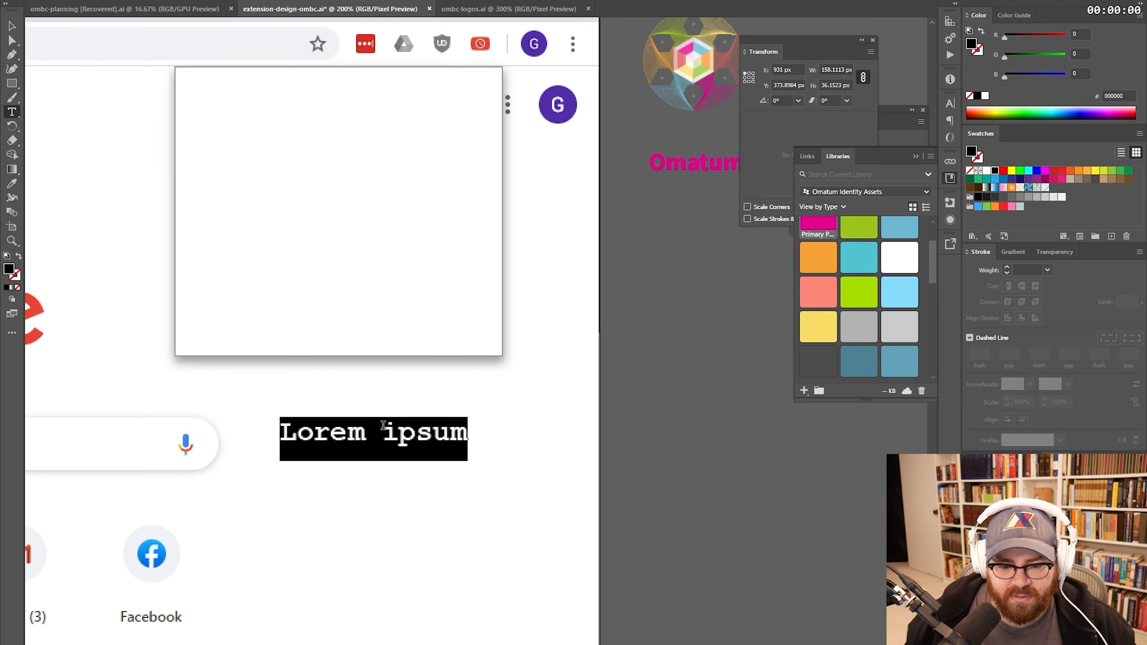
text(Online/ offline t)
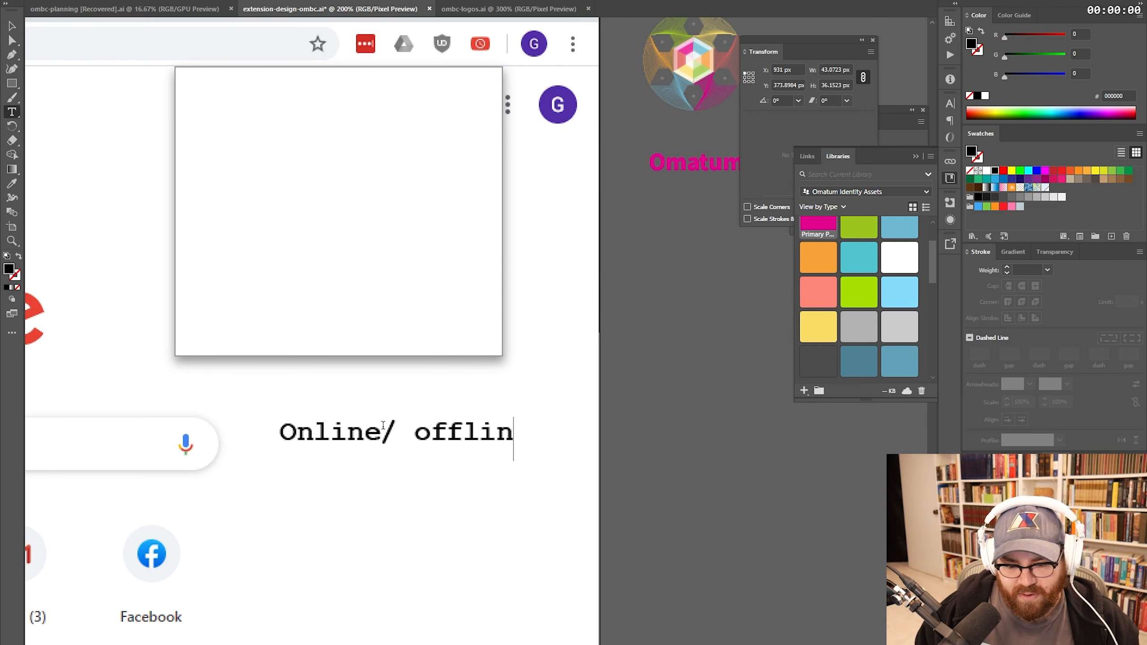
text(witch)
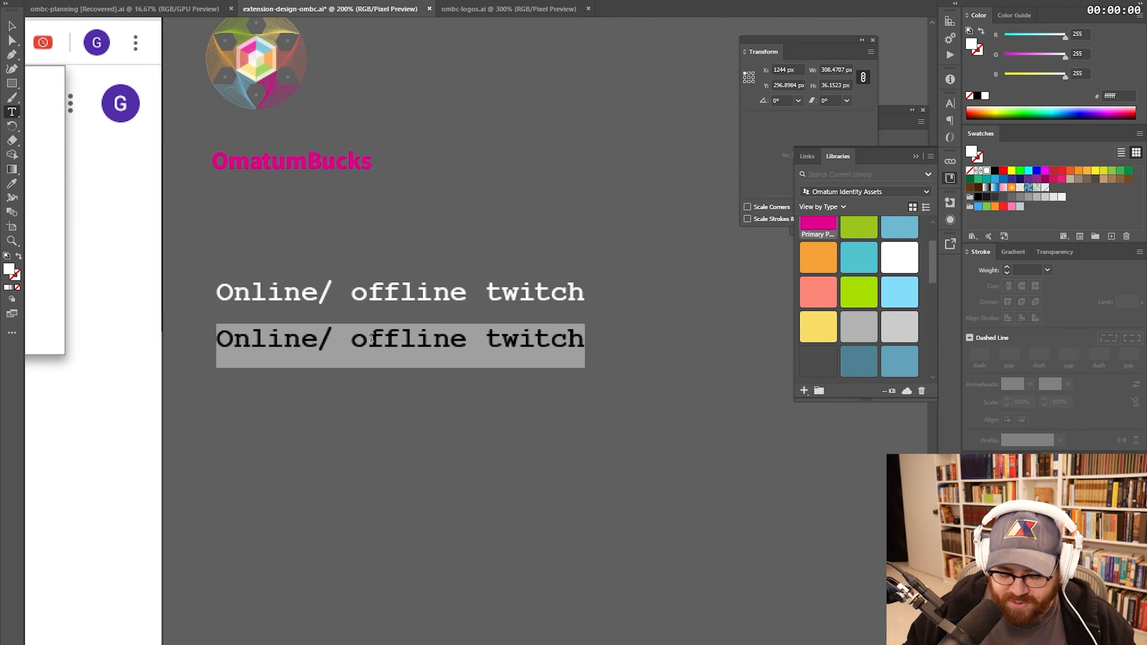
- Add 'Content Tracker (# actions?)' and '-- New YouTube Content' lines, then reposition the twitch line
text(Content Tracker (# actions?))
key(Return)
text(--)
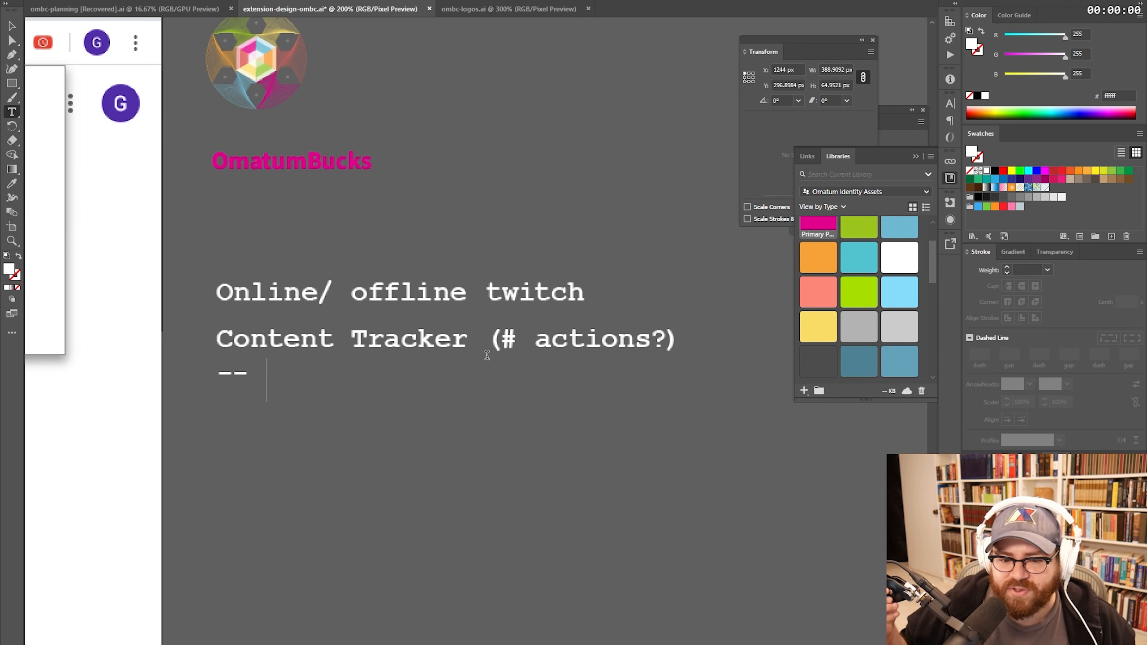
text(New )
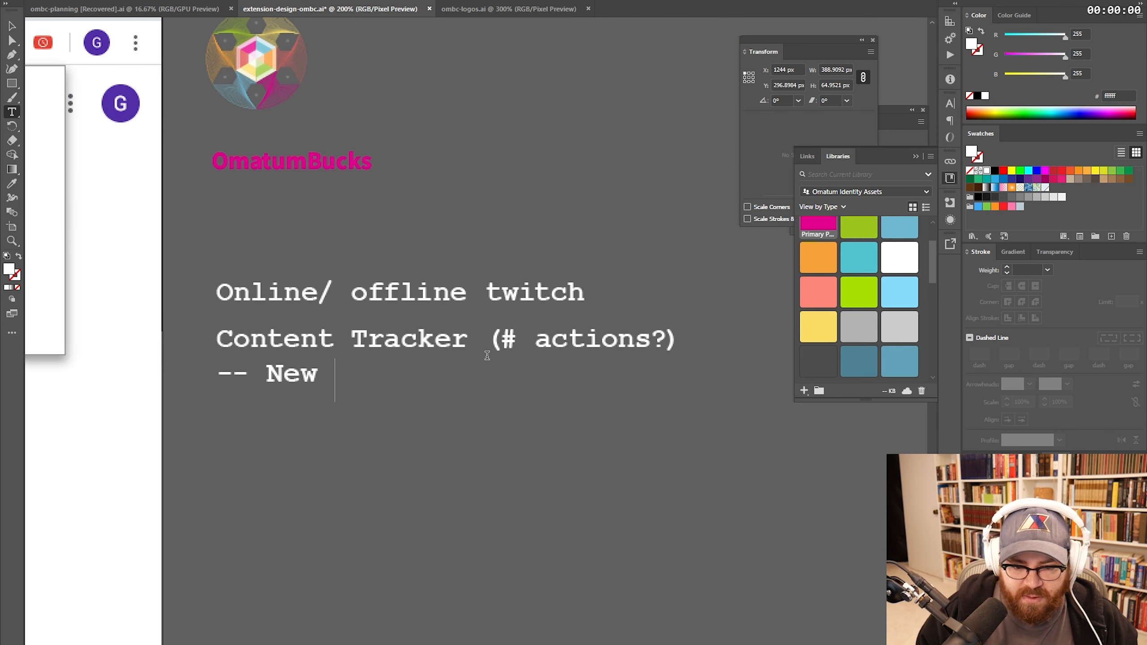
text(Yout)
key(BackSpace)
text(U)
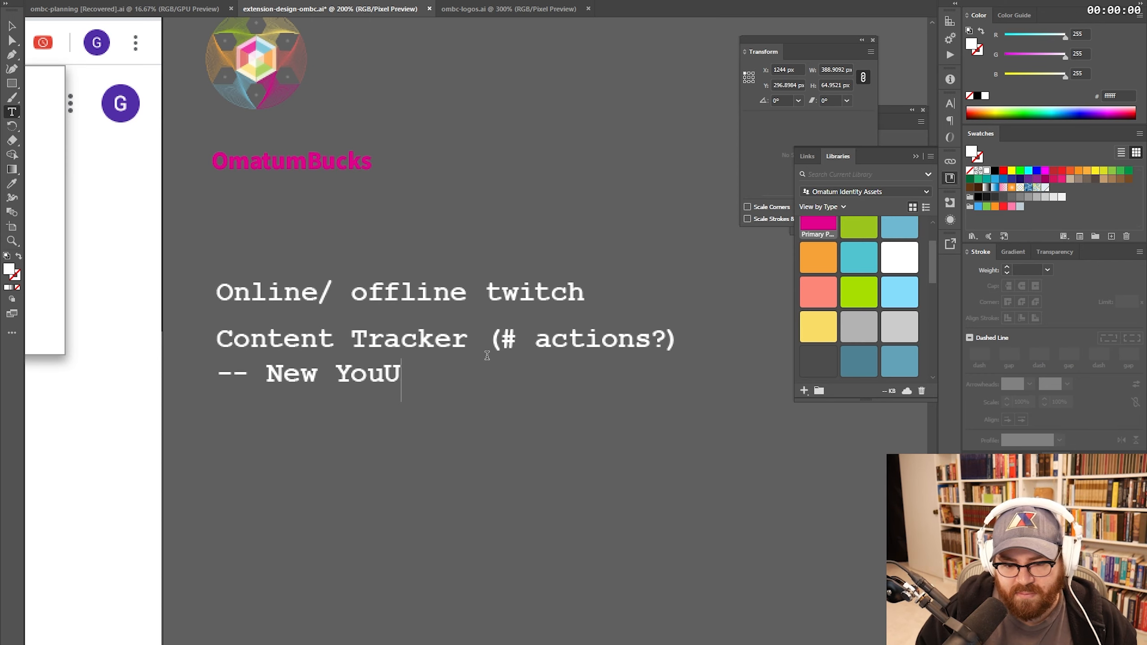
key(BackSpace)
text(Tube Content)
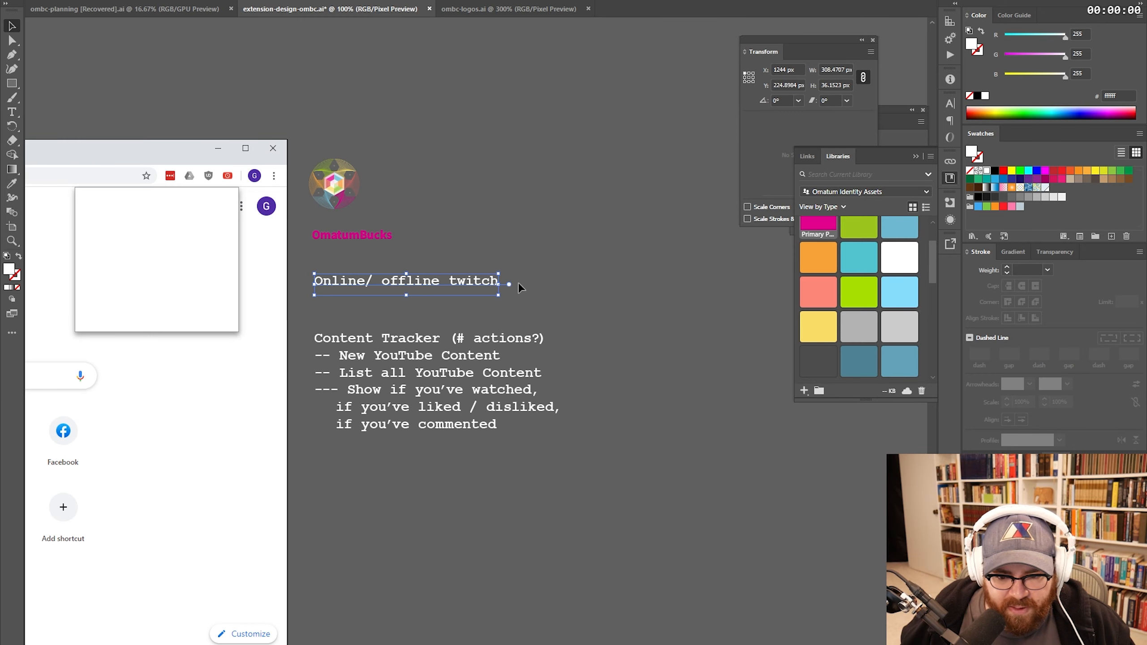
click(519, 284)
drag(409, 284, 408, 300)
drag(409, 300, 401, 271)
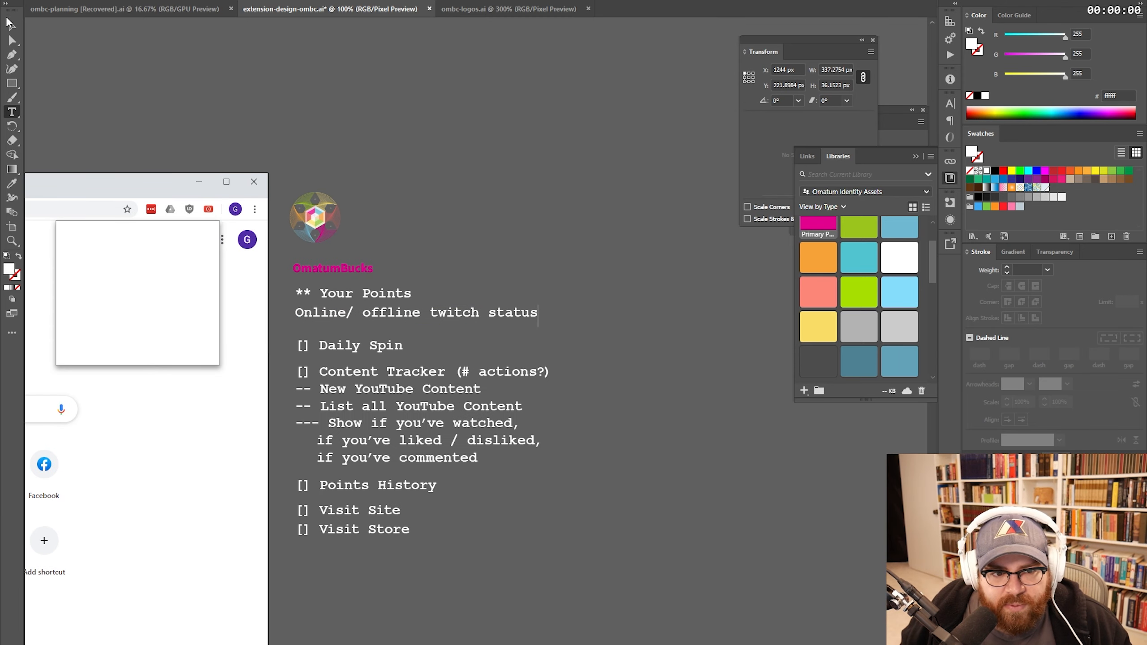
- Reposition the Your Points line and adjust the Visit Account Site, Visit Store and twitch status lines
key(Escape)
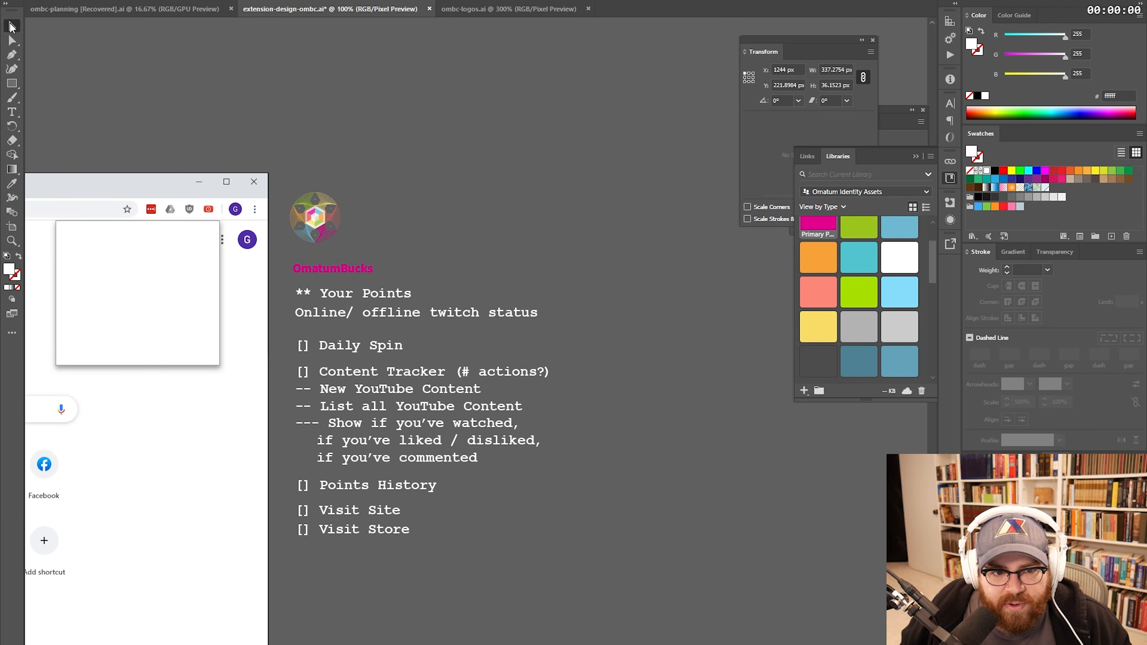
click(490, 217)
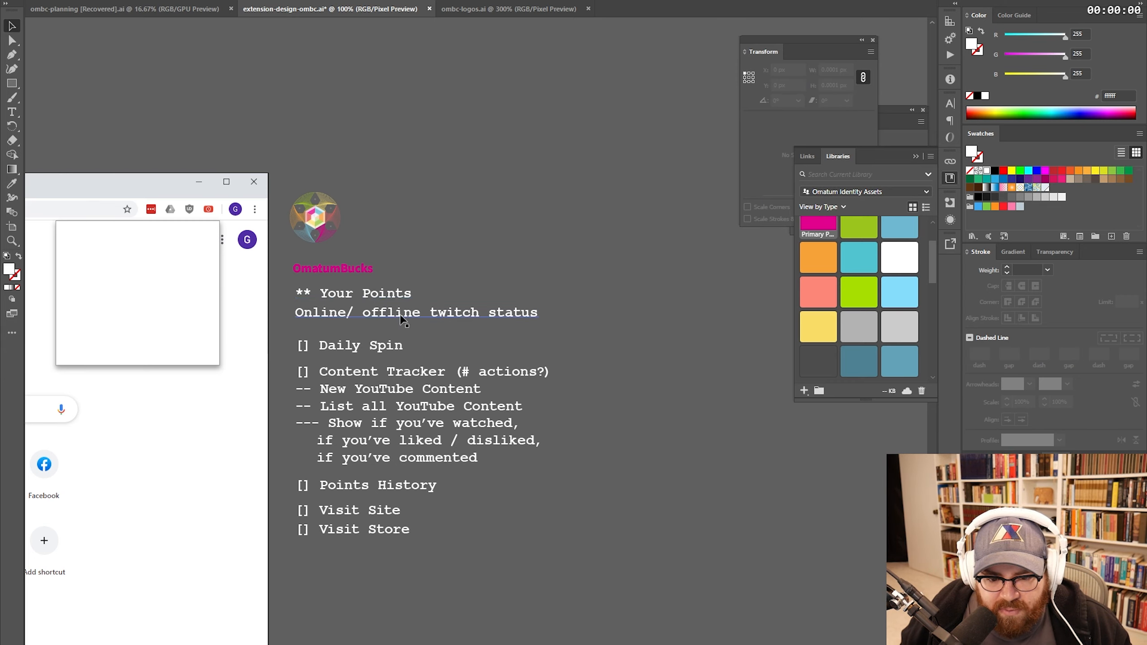
drag(398, 306, 597, 286)
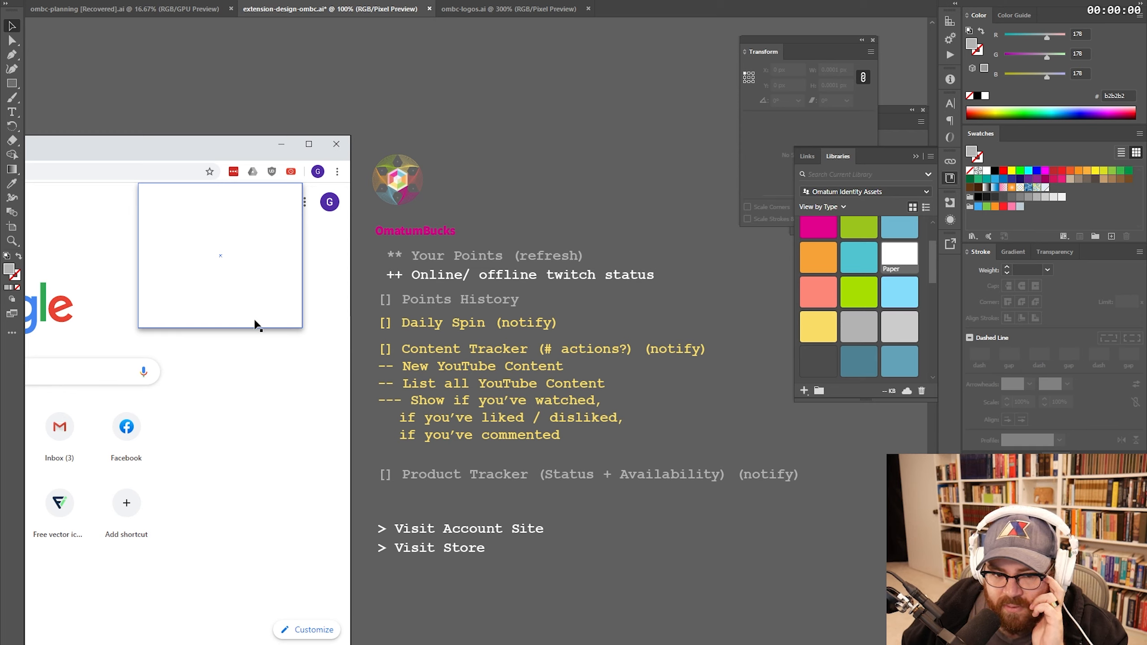
click(453, 536)
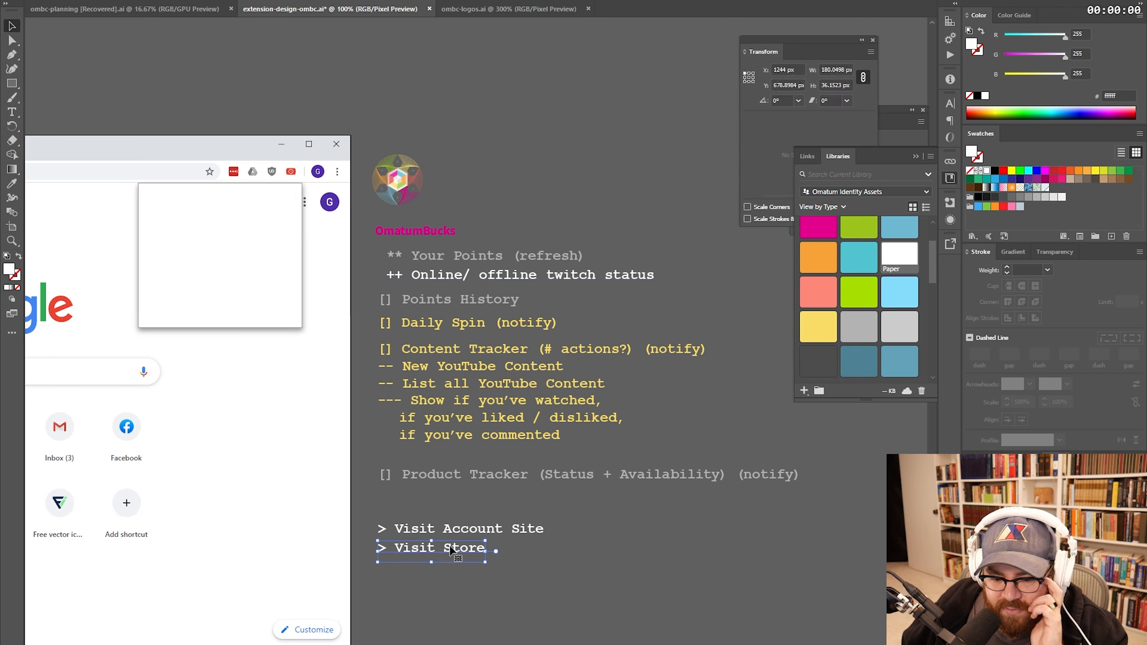
click(450, 546)
click(455, 534)
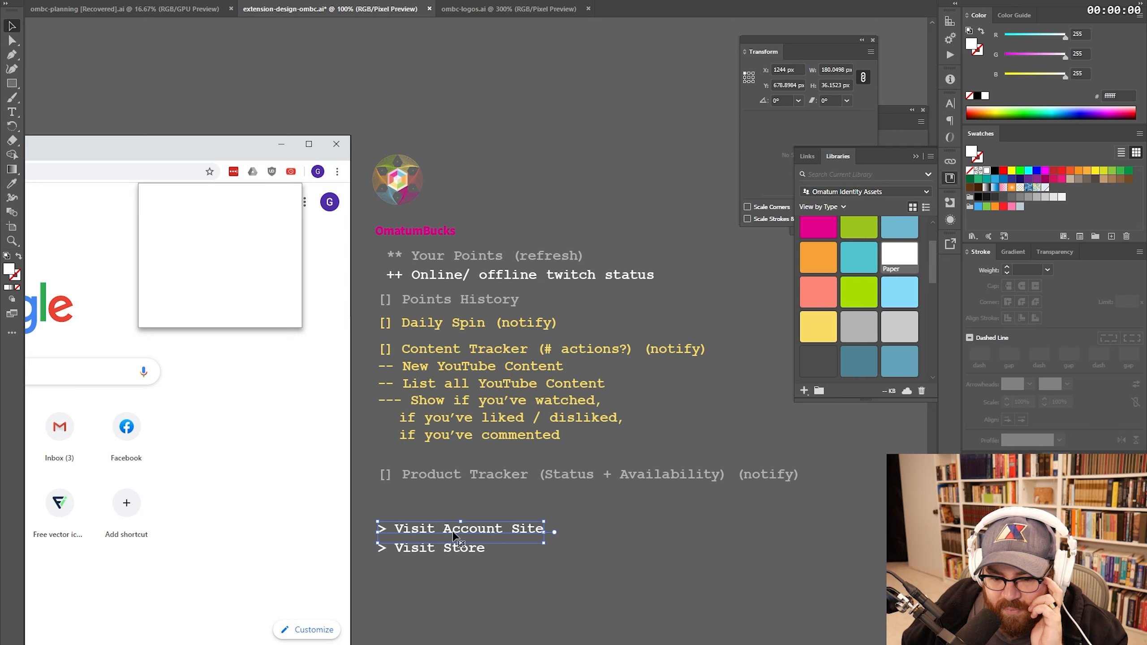
click(472, 496)
click(492, 258)
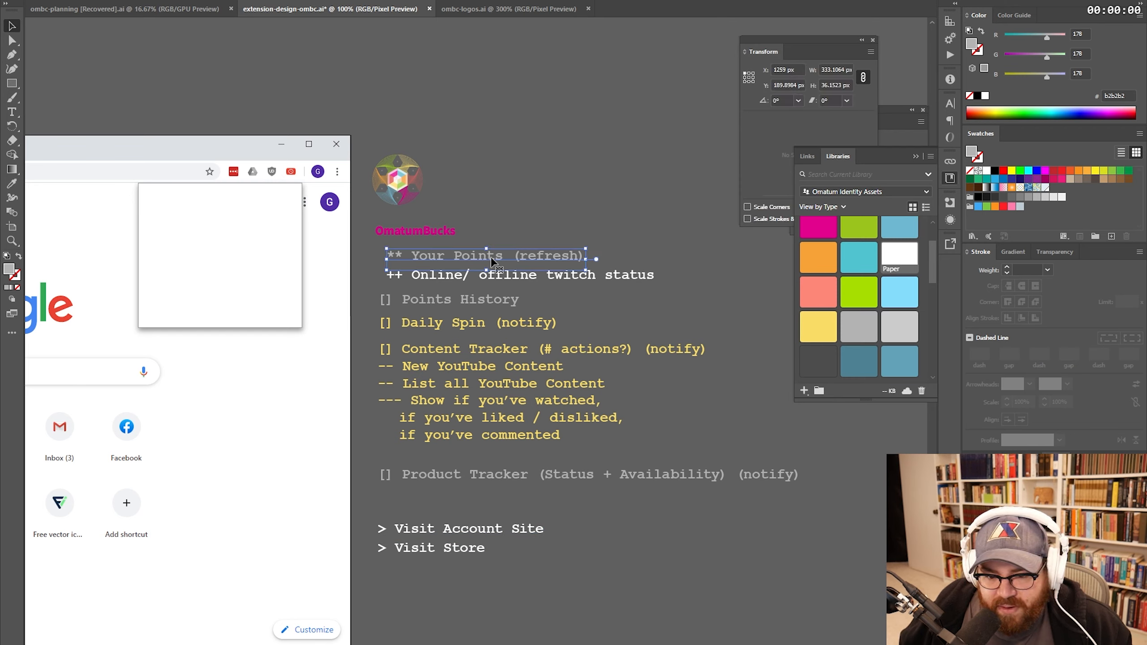
click(514, 276)
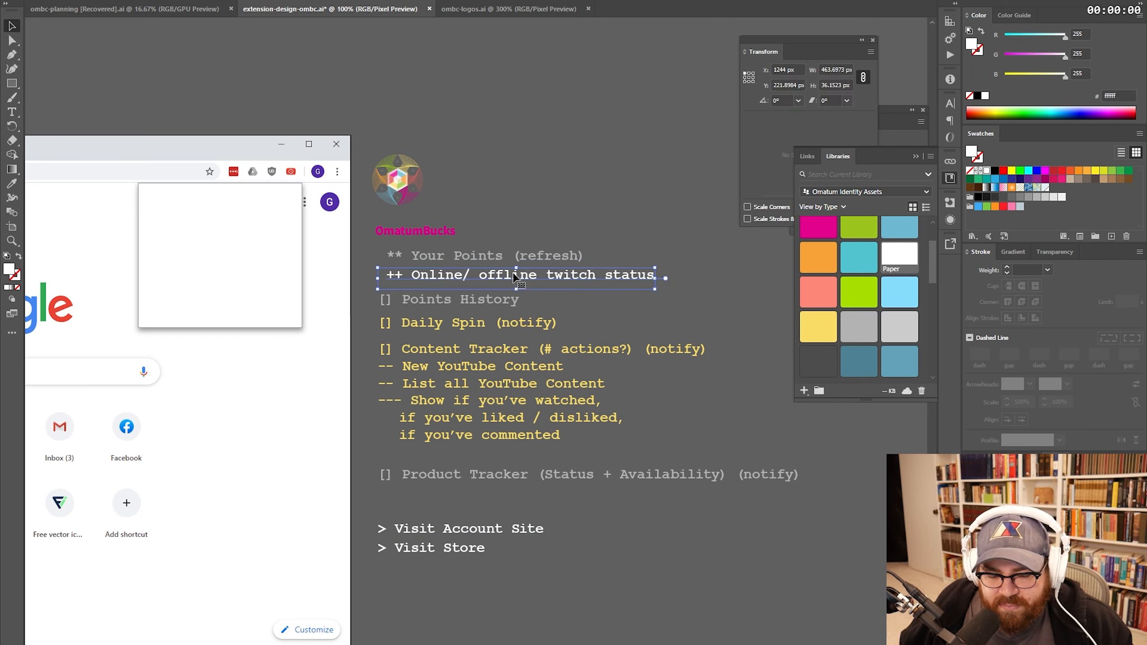
click(626, 242)
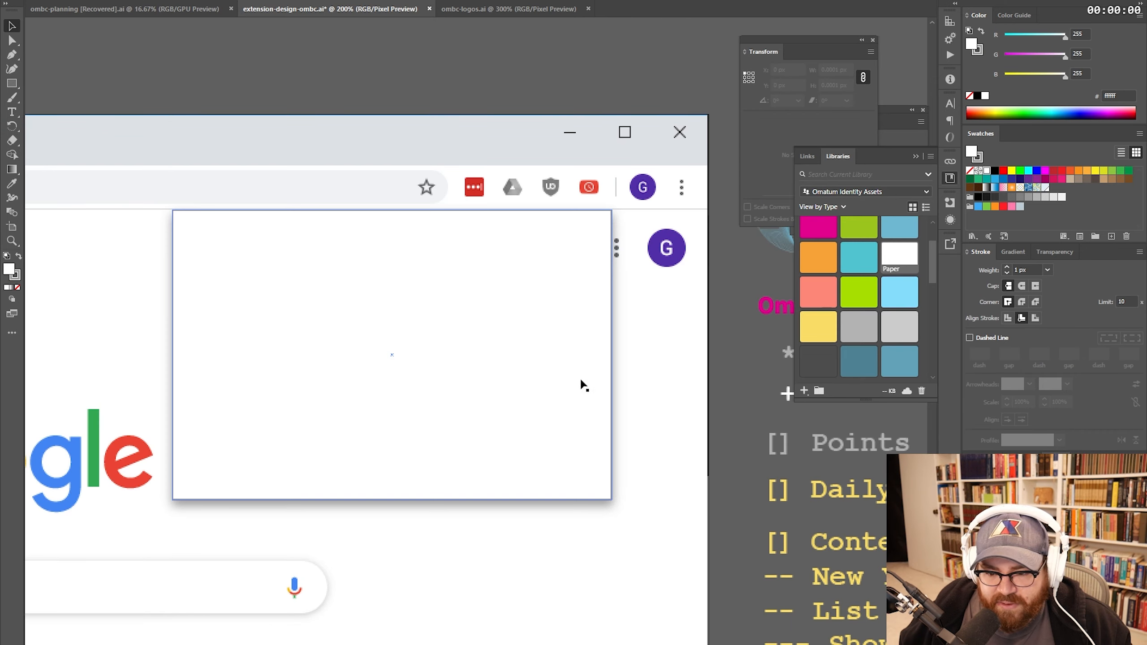
drag(581, 381, 564, 406)
- Save extension-design-ombc.ai, glance at the ombc-planning and ombc-logos documents, then bring up File Explorer
key(ctrl+shift+a)
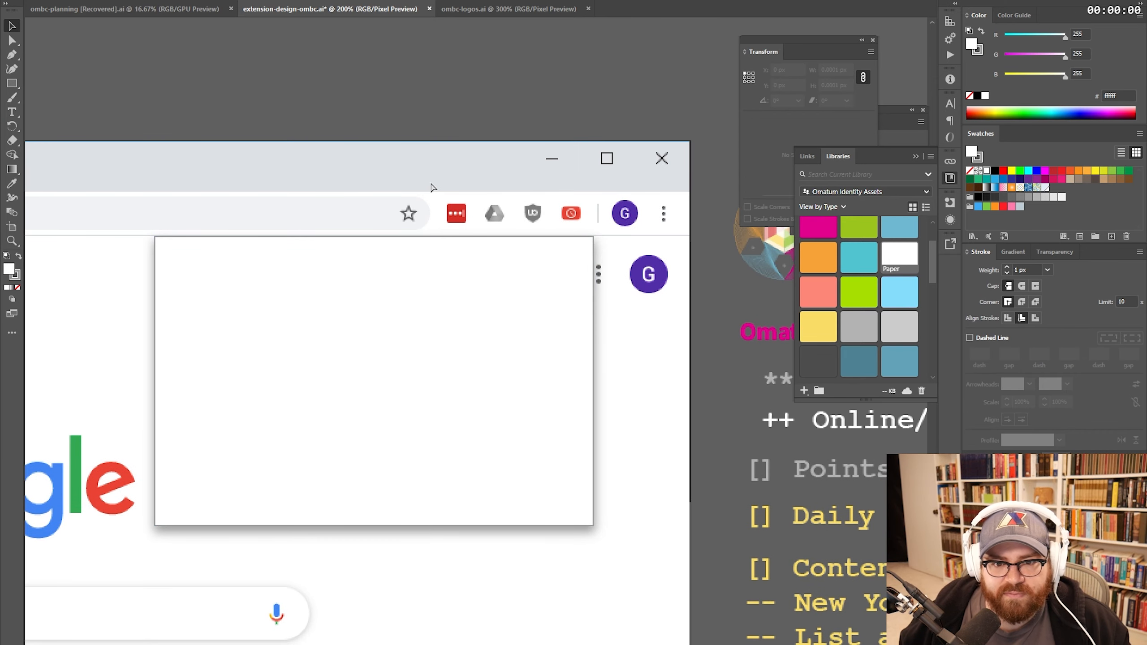
key(ctrl+s)
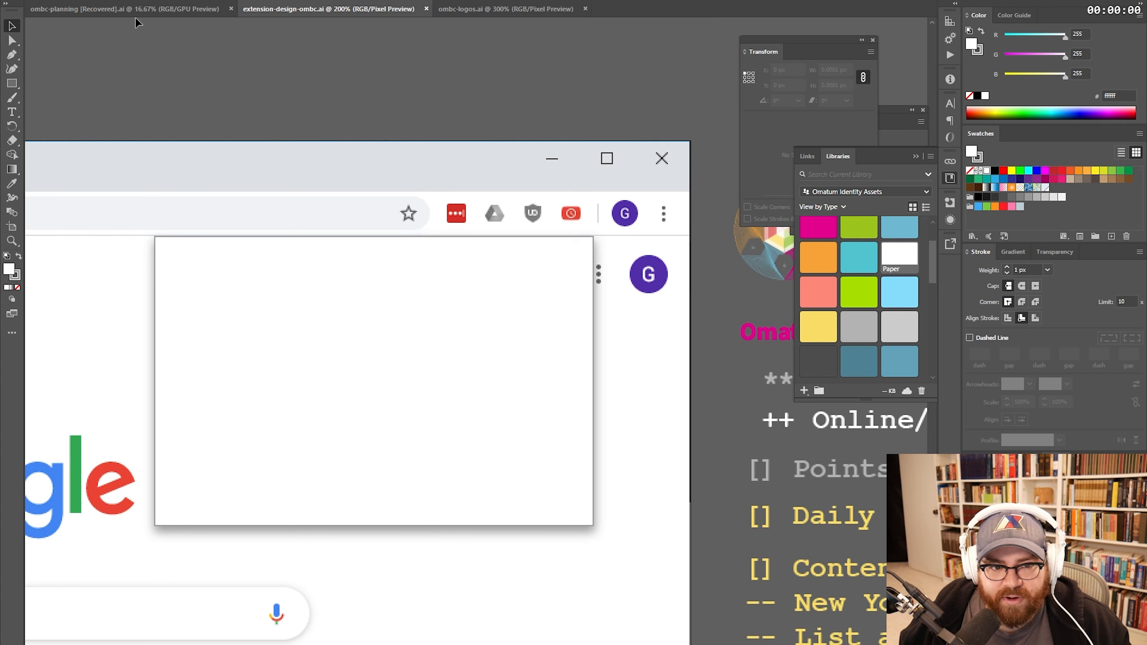
click(122, 9)
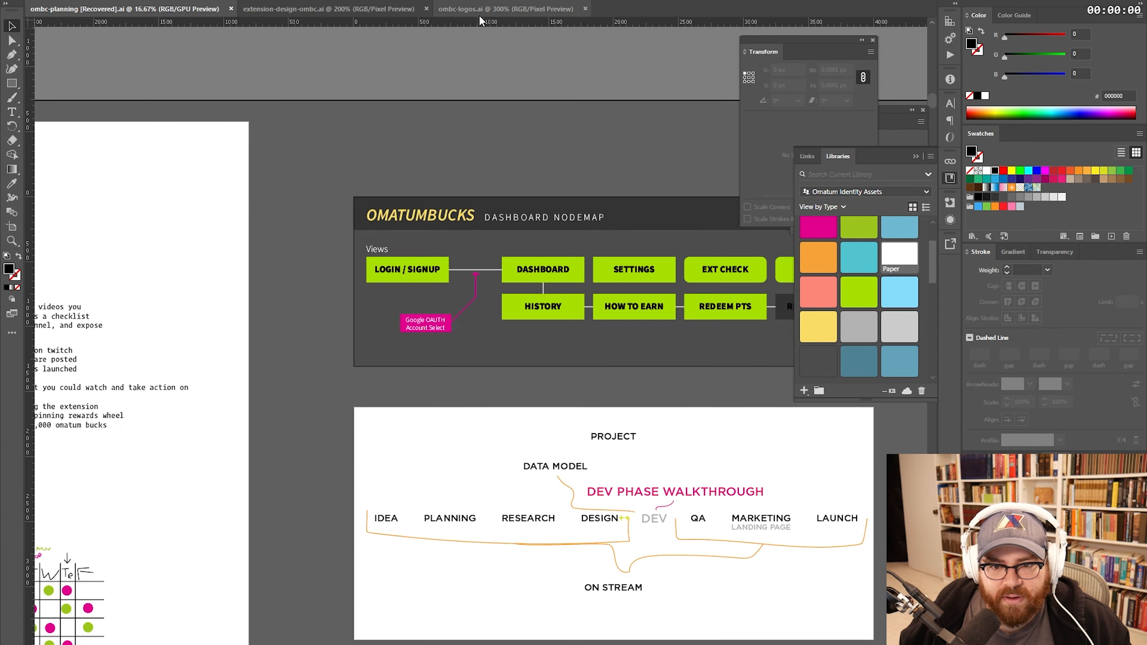
click(479, 13)
click(346, 8)
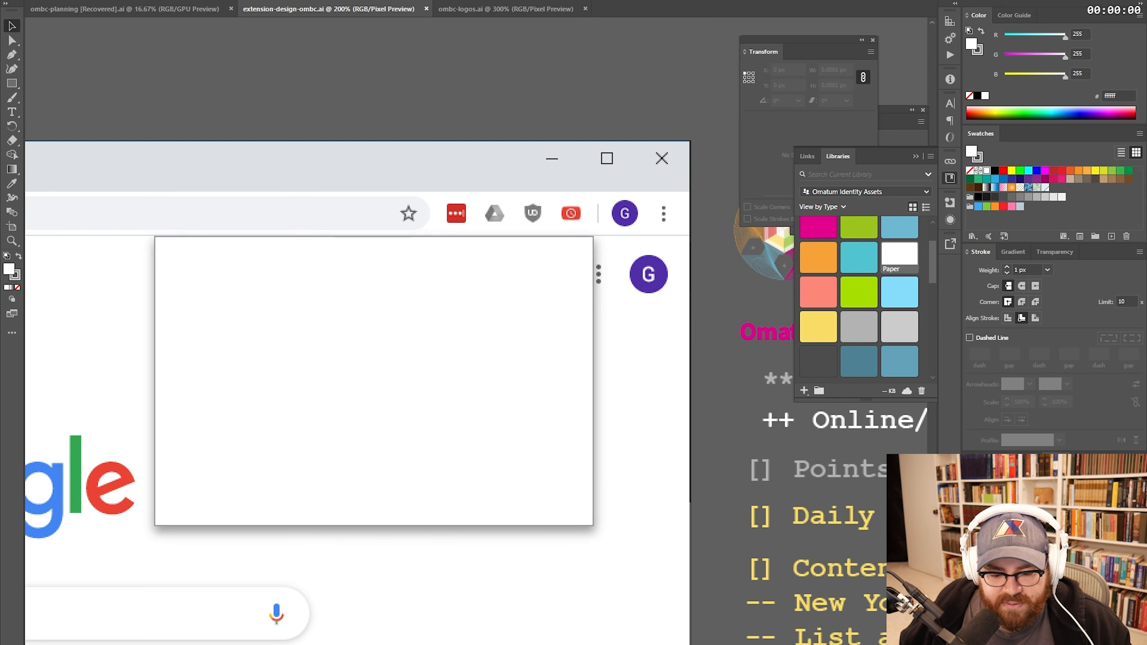
key(super+e)
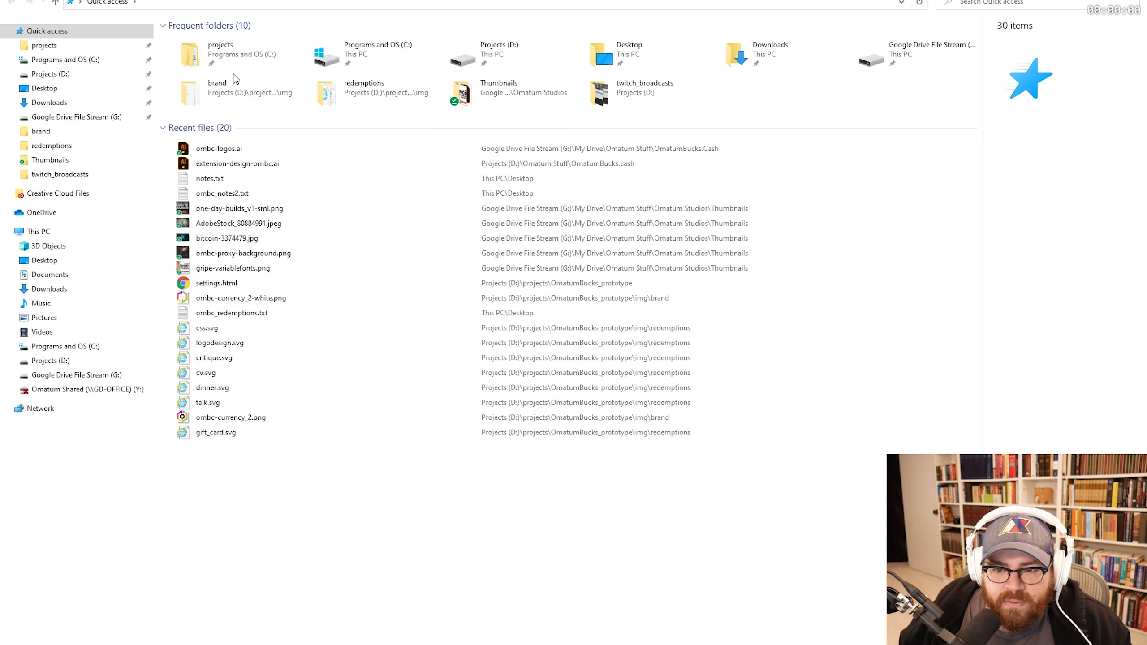
- Open the Downloads folder from Quick access
double_click(757, 59)
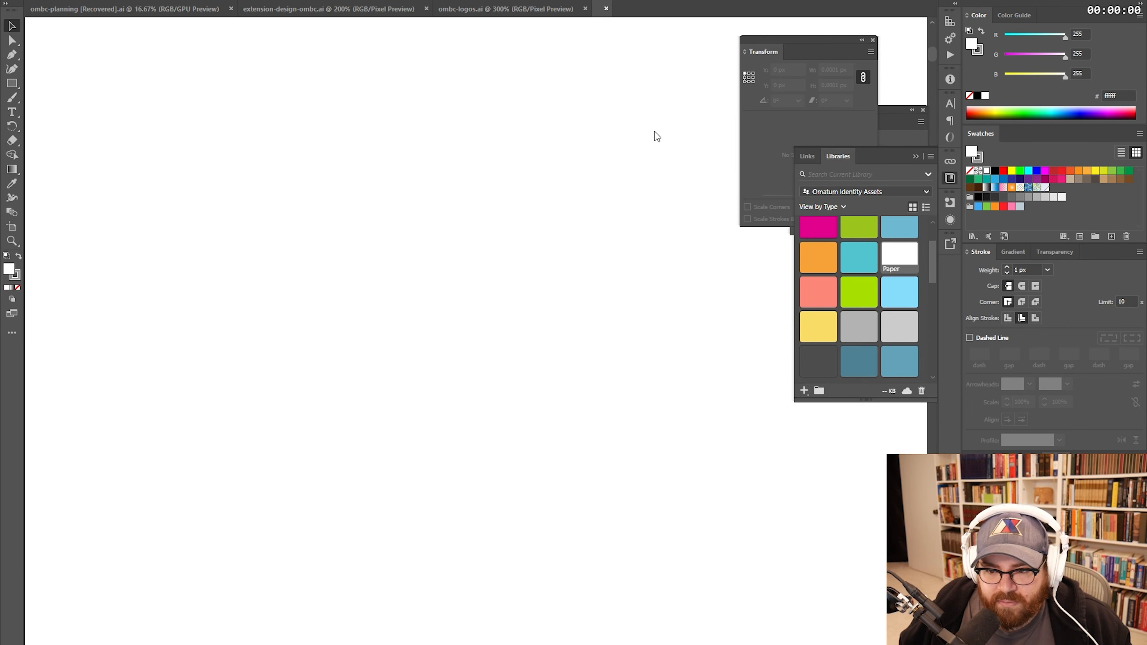
- Zoom out on the Twitch glitch SVG to see the whole artboard
key(z)
alt+click(581, 271)
alt+click(582, 271)
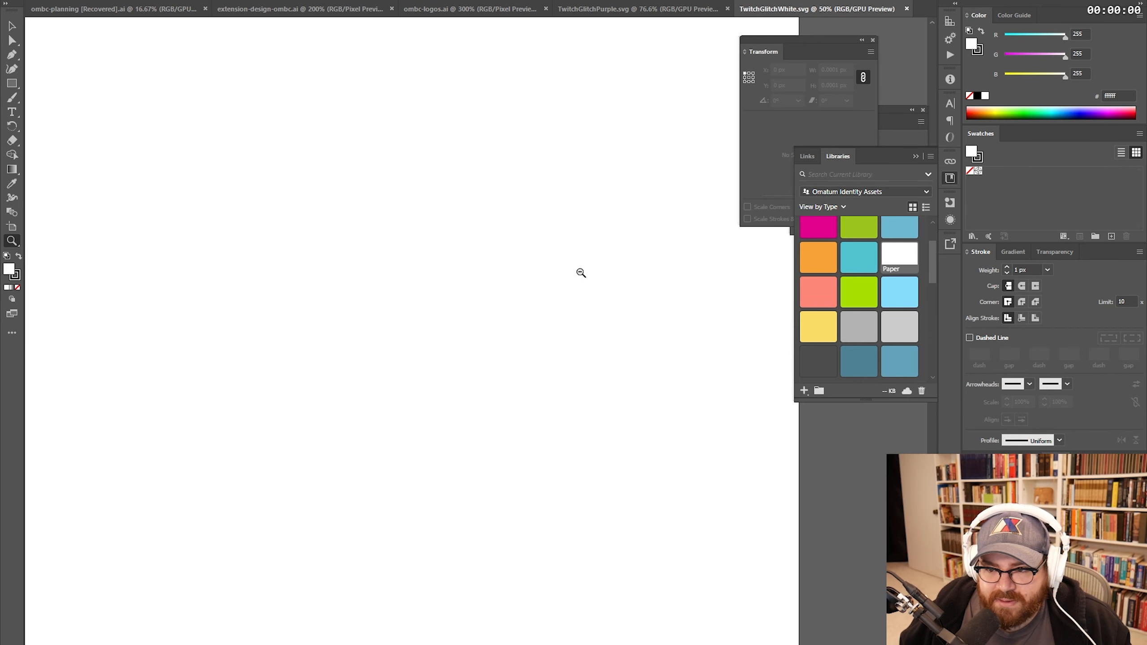
alt+click(582, 272)
alt+click(581, 271)
alt+click(460, 314)
alt+click(461, 313)
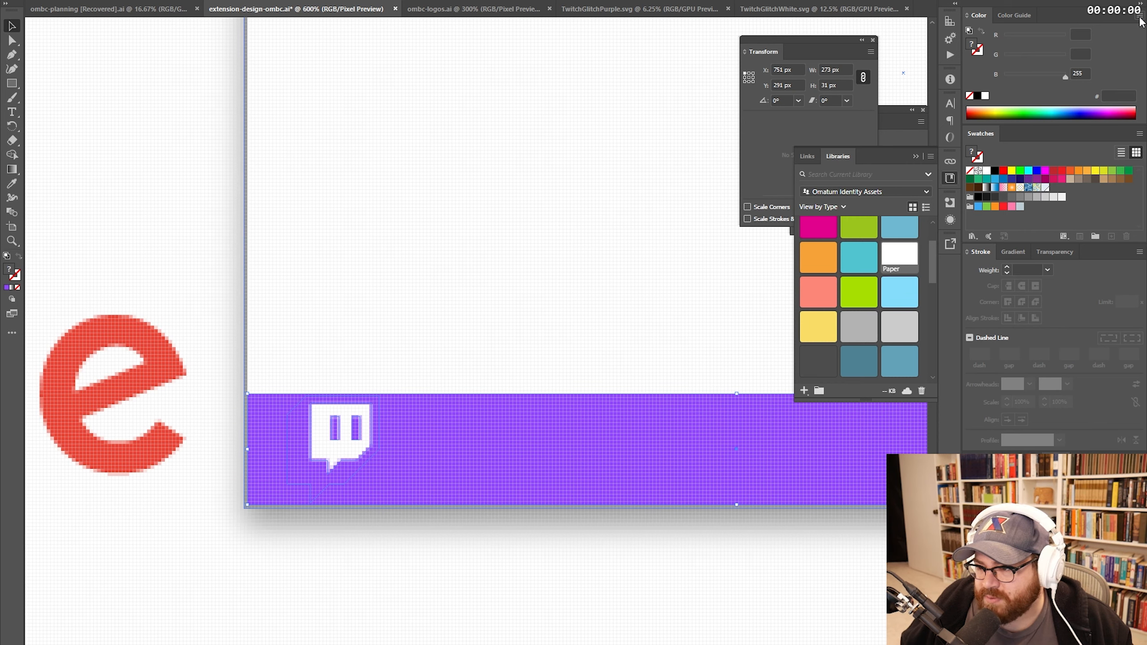
- Switch the Color panel to HSB and select the banner's online message text
click(1140, 16)
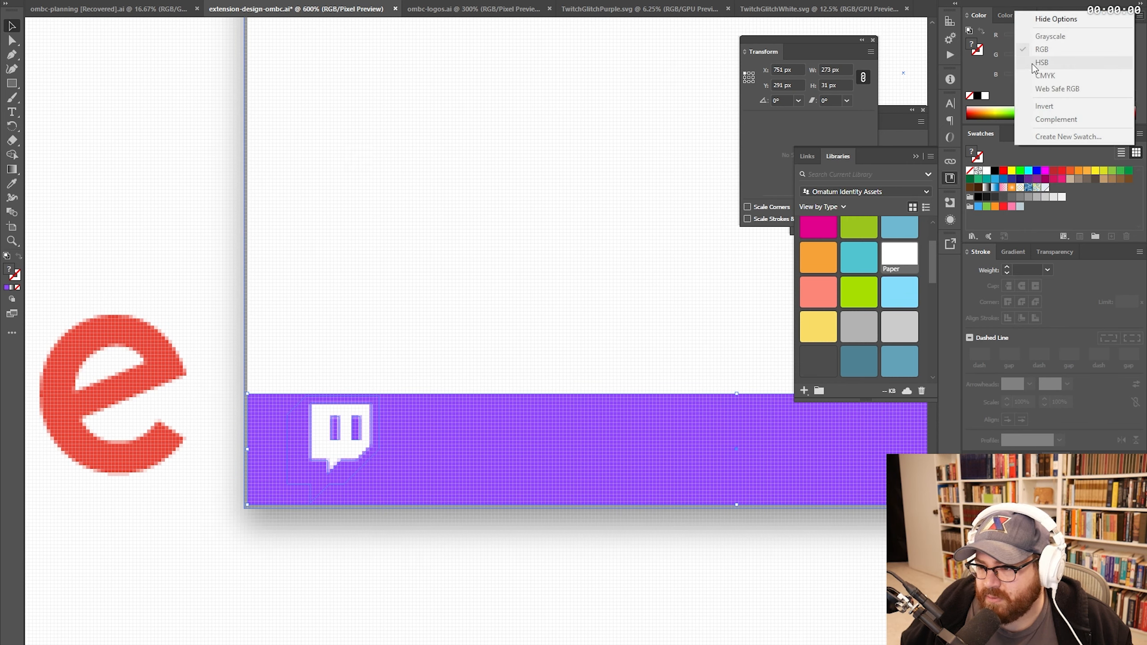
click(534, 253)
click(534, 253)
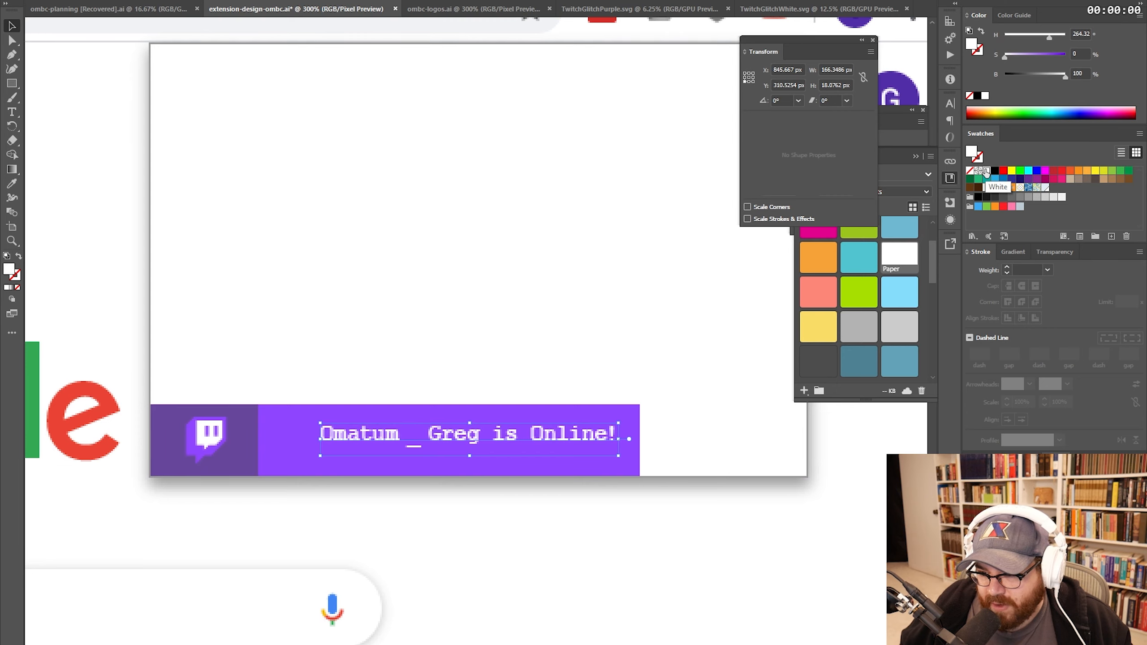
click(542, 319)
shift+click(548, 420)
click(553, 432)
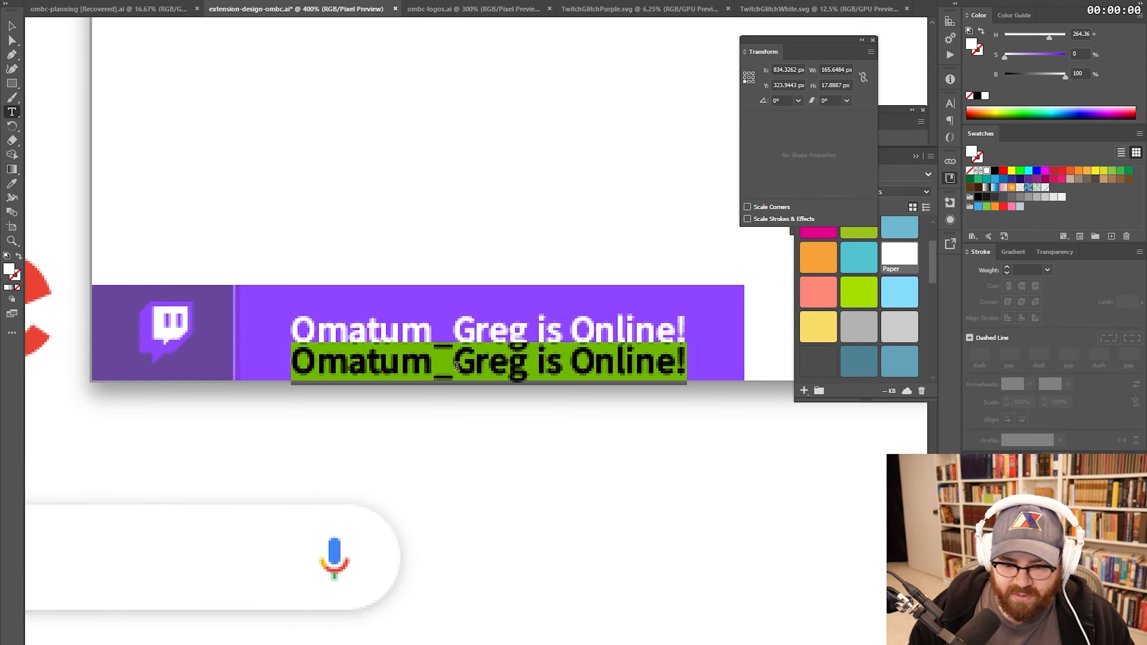
- Add a centre-aligned 'CLICK TO WATCH' line beneath the online message
text(CLICK TO WATCH)
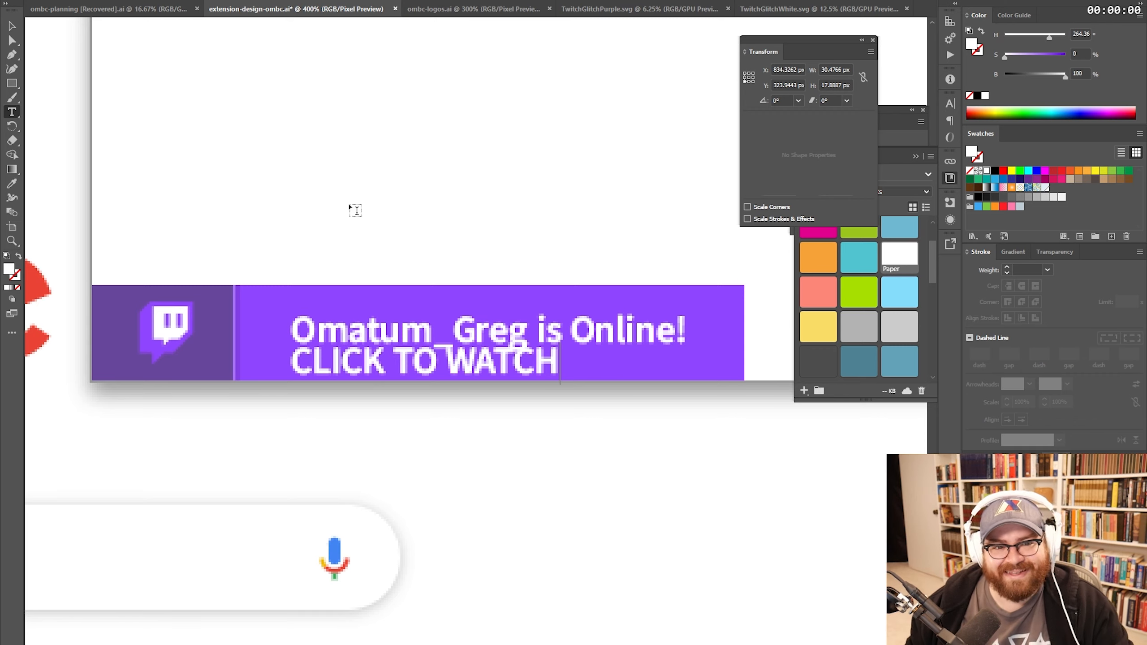
click(11, 25)
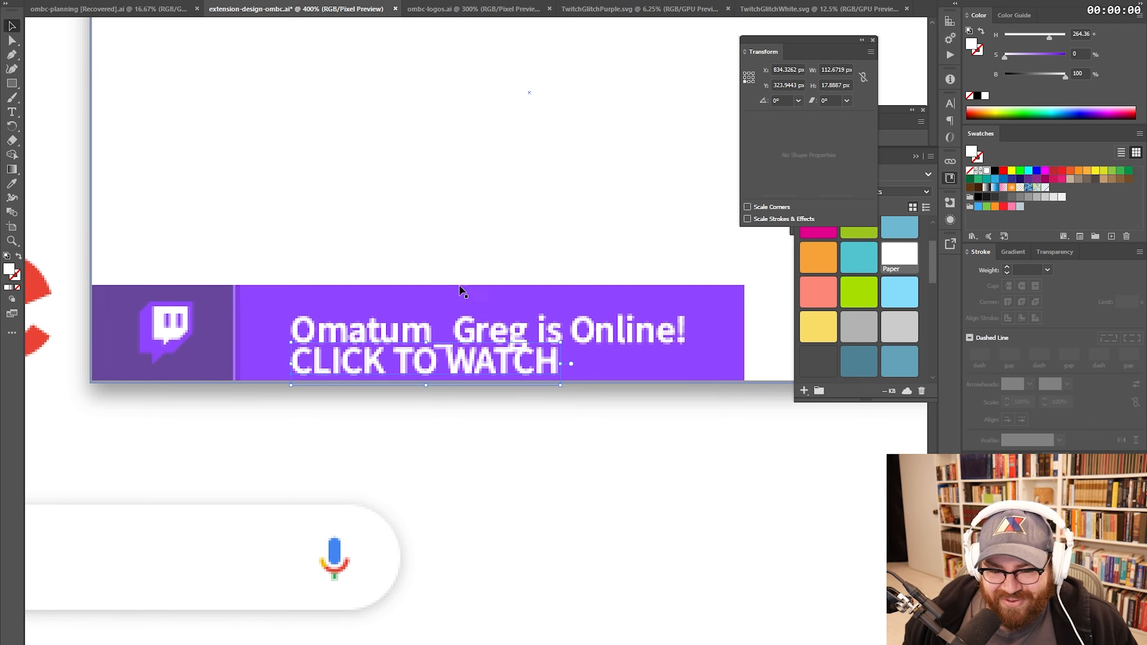
key(ctrl+shift+c)
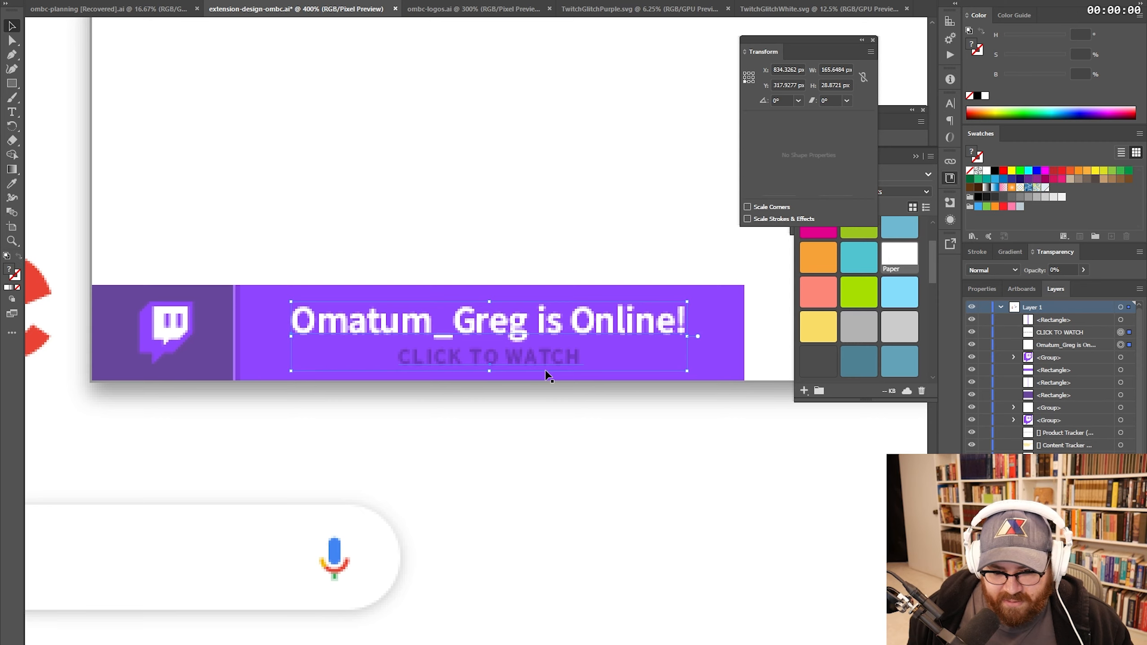
click(574, 438)
key(z)
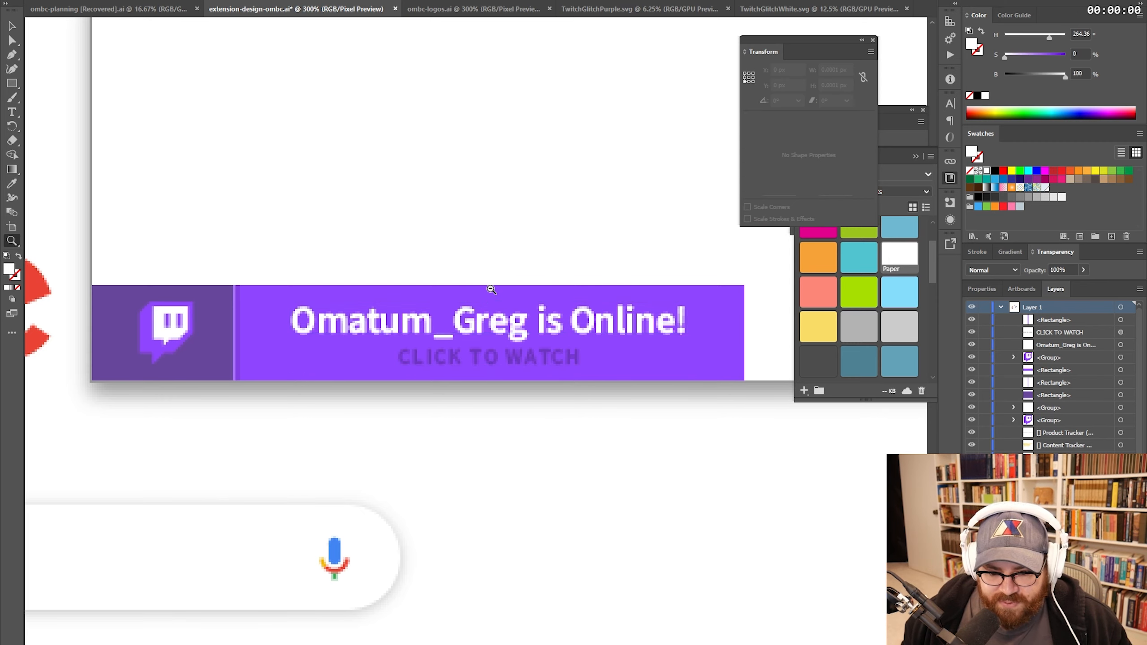
alt+click(491, 289)
alt+click(491, 289)
alt+click(490, 289)
alt+click(491, 289)
click(460, 379)
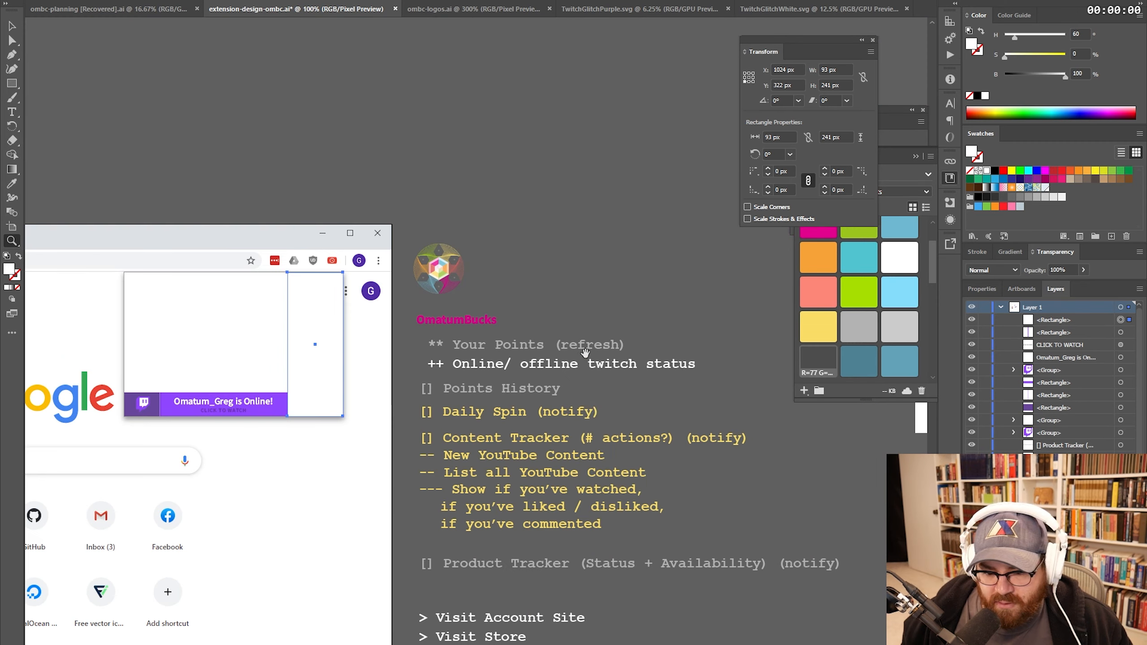
- Widen the leading of the menu text in the Character settings
drag(584, 410, 573, 344)
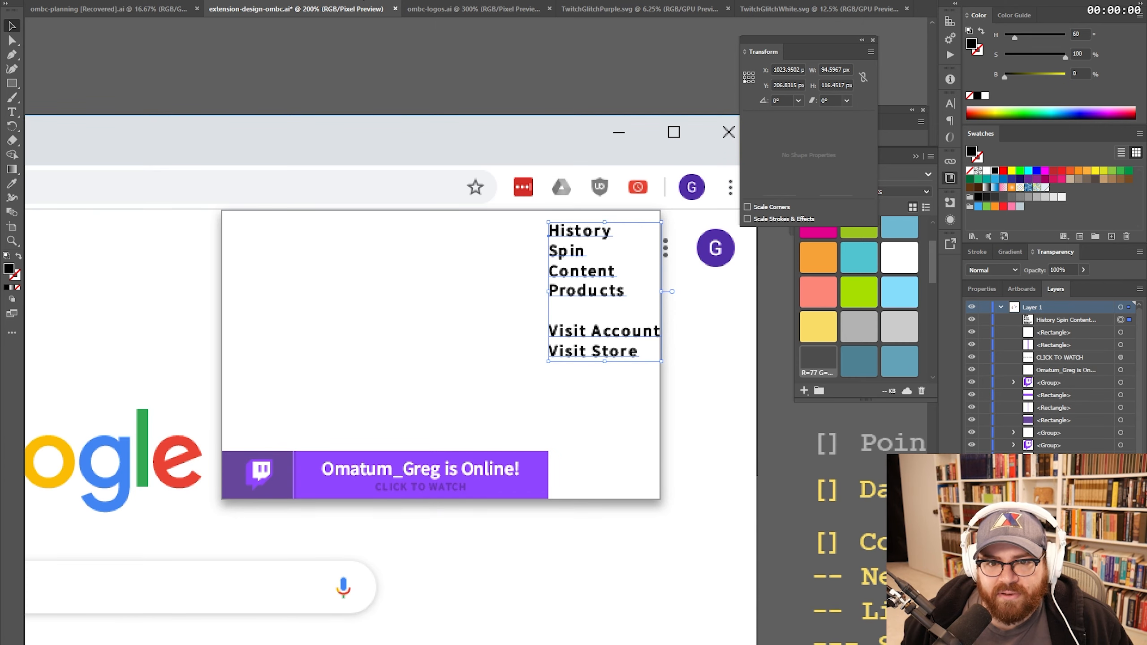
key(ctrl+t)
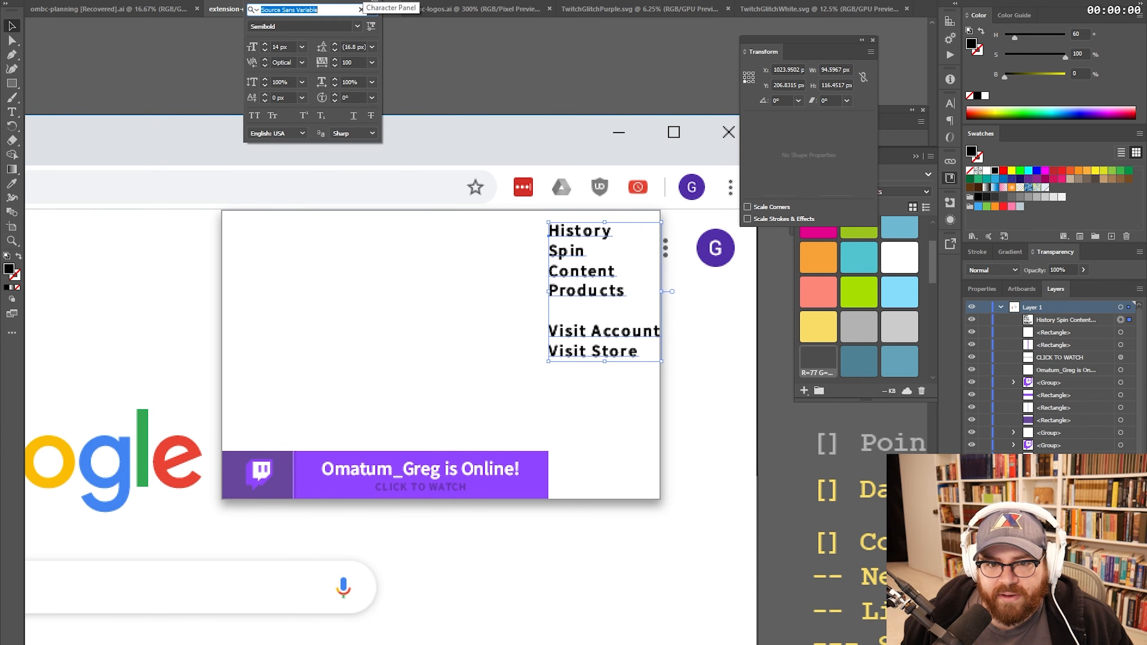
click(372, 47)
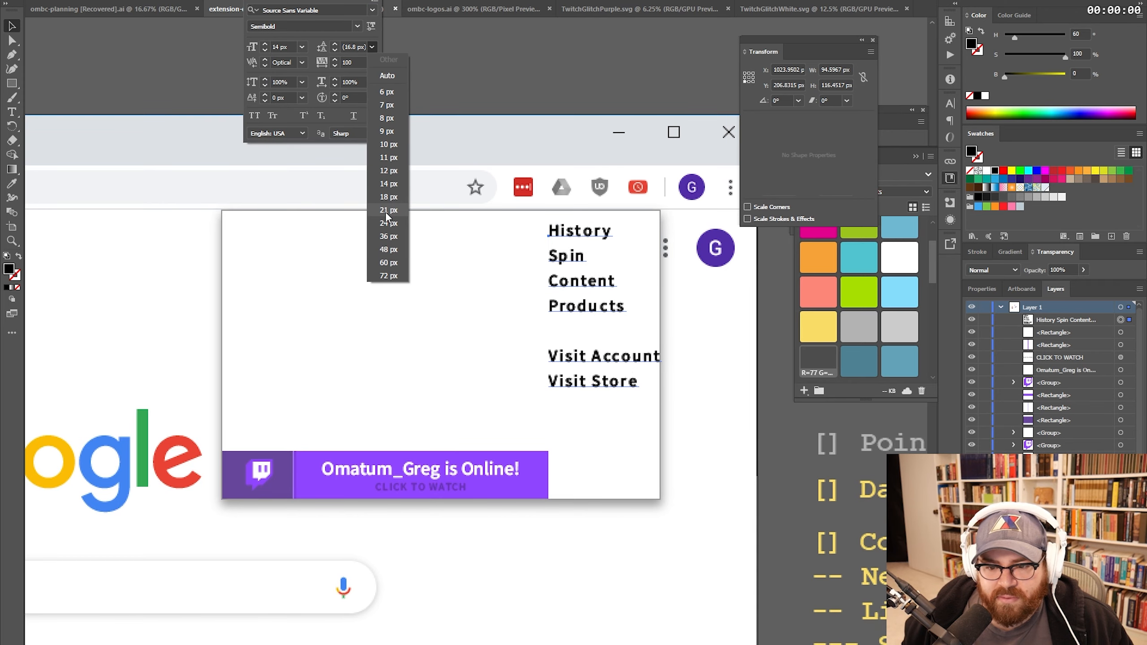
click(386, 236)
click(335, 49)
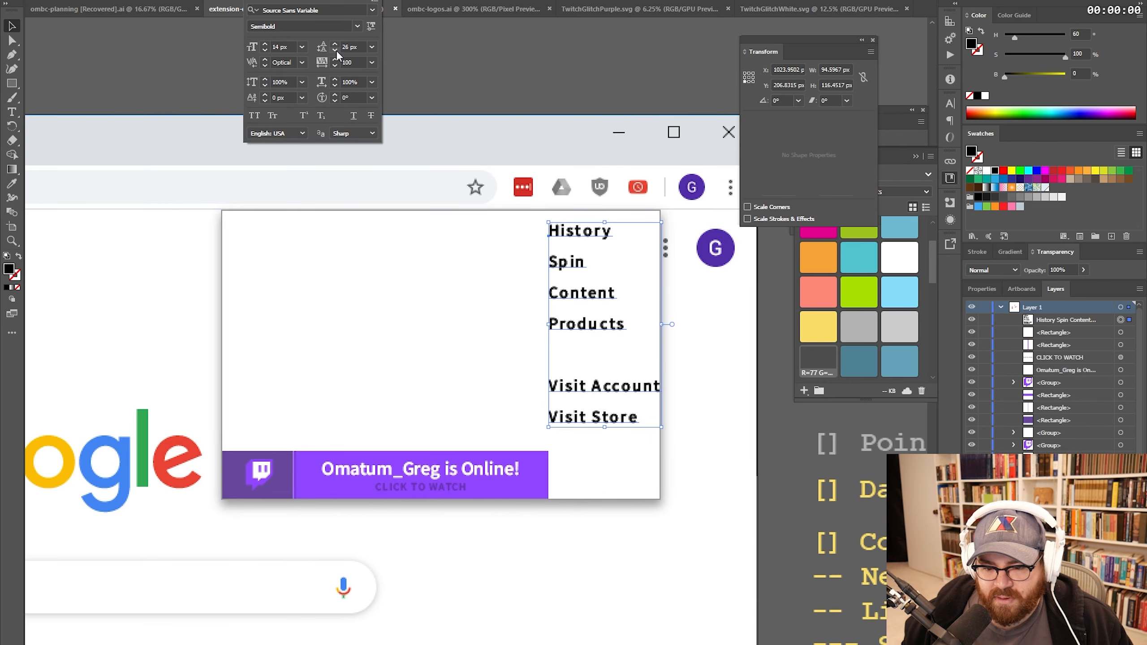
key(Escape)
- Stretch the purple banner to the popup's right edge
click(544, 492)
drag(549, 475, 661, 485)
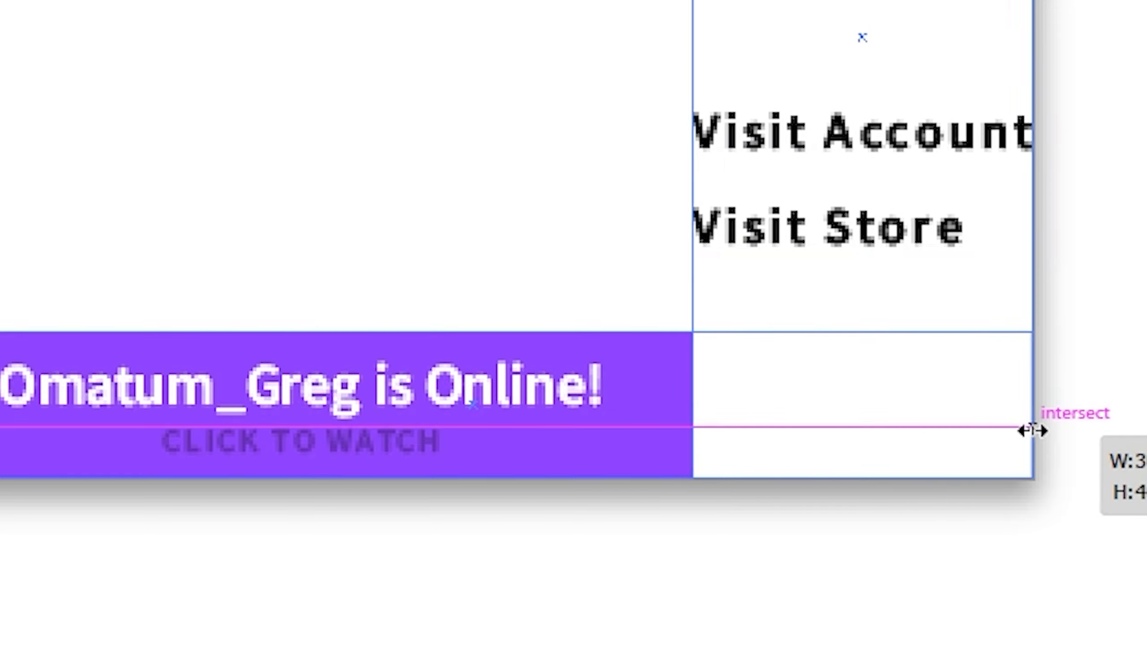
drag(1033, 431, 1032, 431)
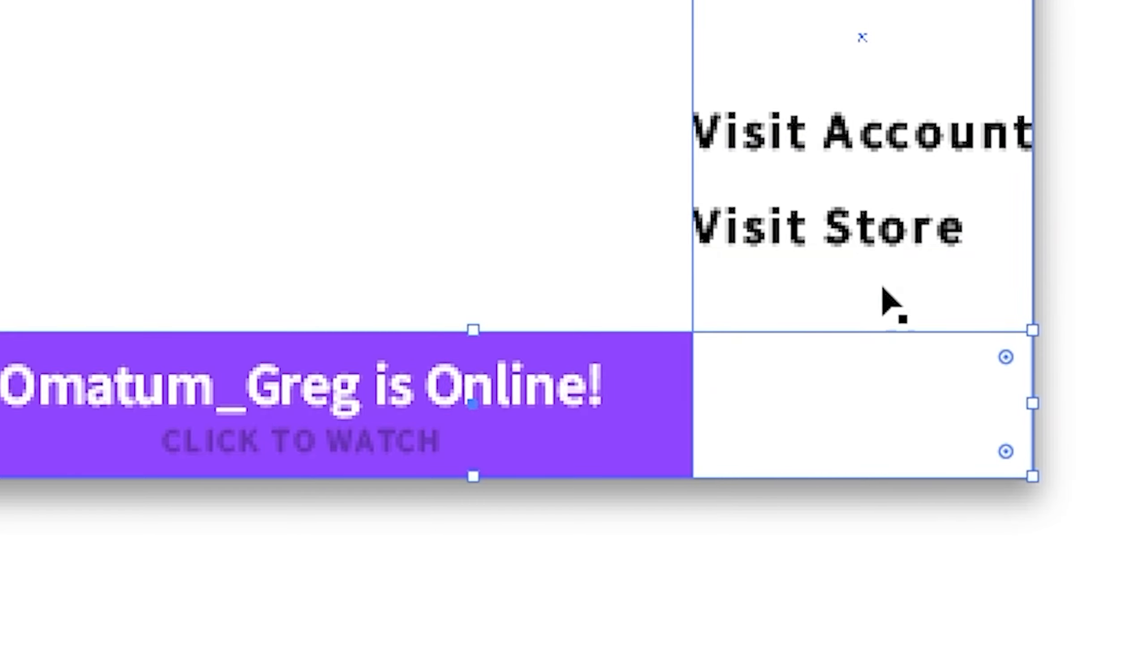
click(968, 291)
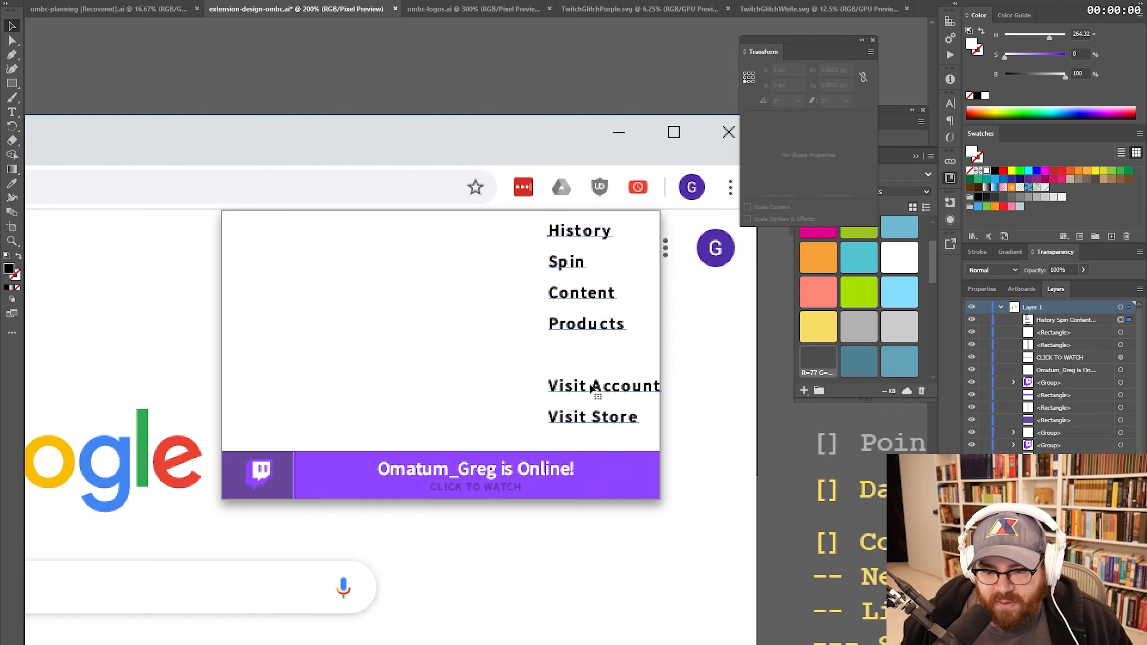
- Give the nav menu text a new font weight and a lighter grey fill
key(z)
click(555, 345)
drag(553, 337, 572, 386)
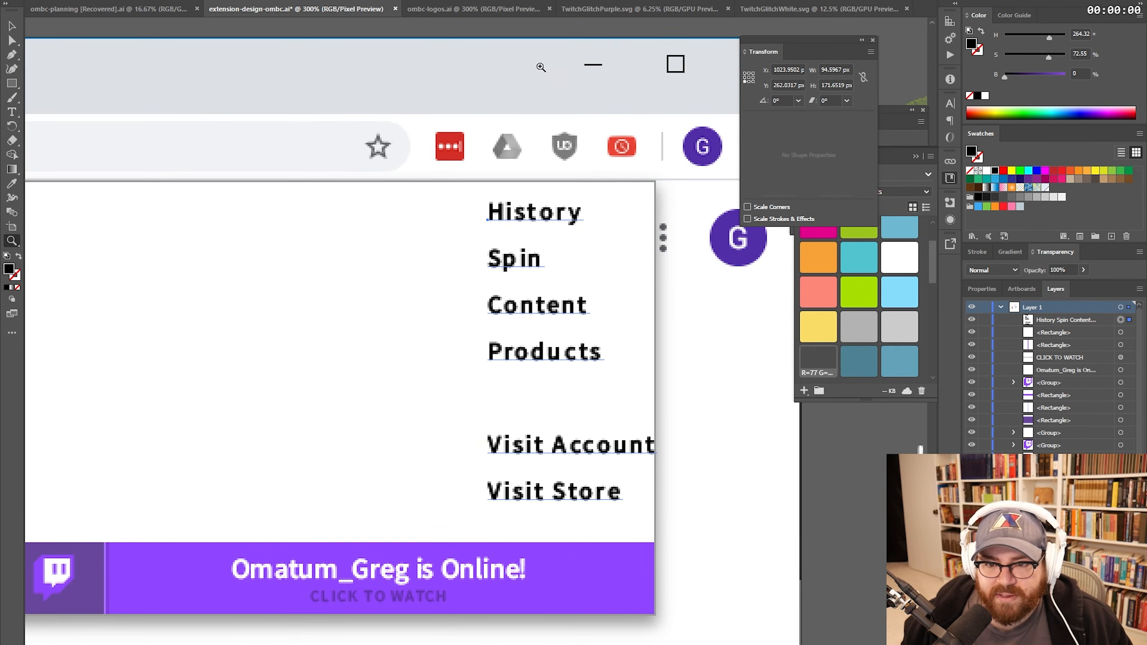
click(547, 1)
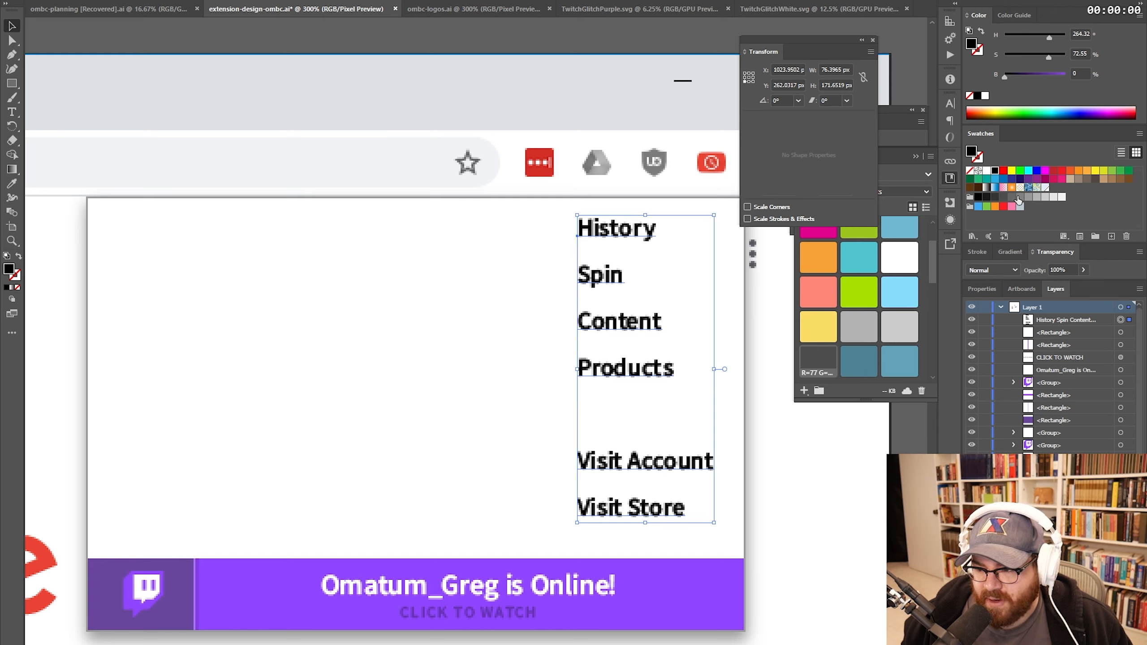
click(1019, 198)
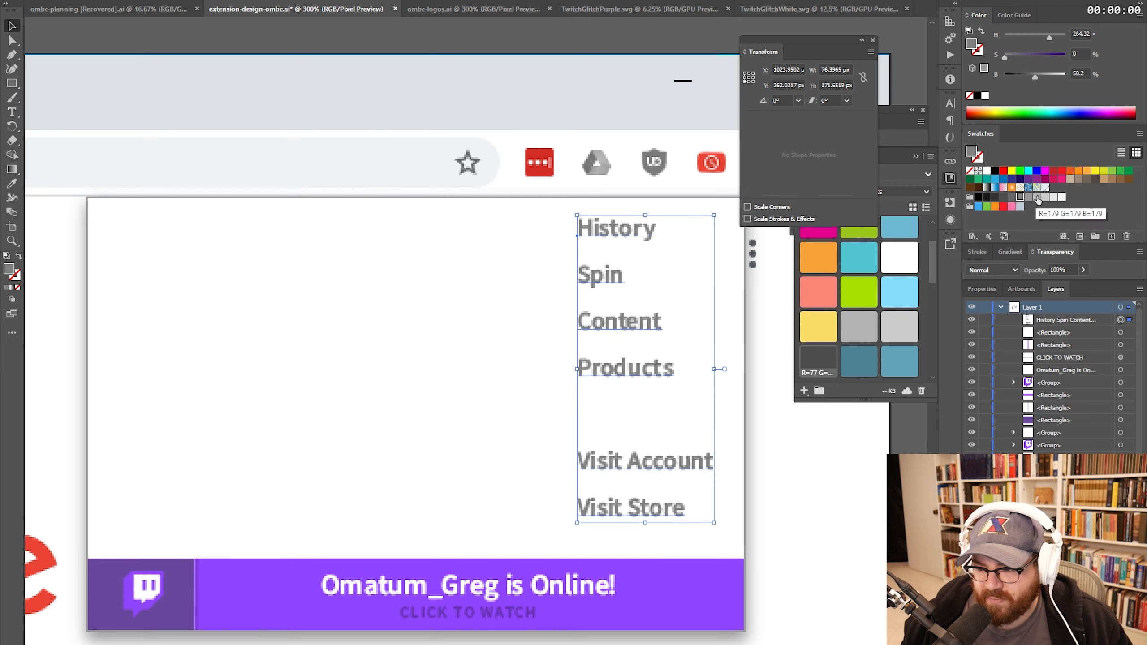
click(1038, 198)
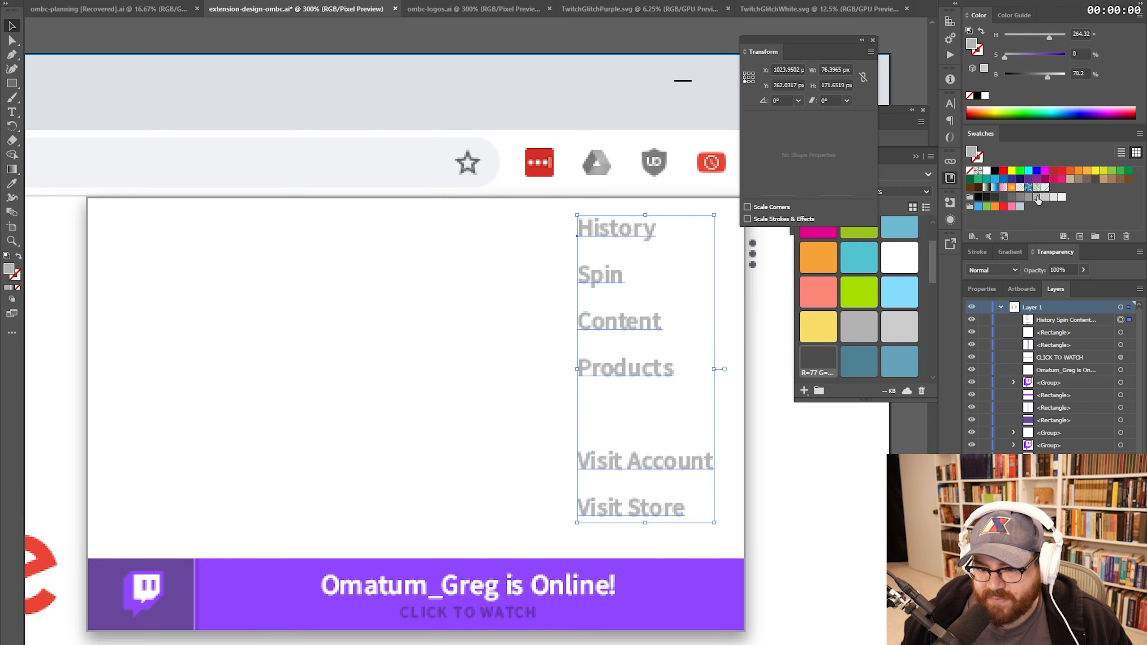
- Colour the word History magenta to mark the current page
double_click(607, 229)
double_click(607, 229)
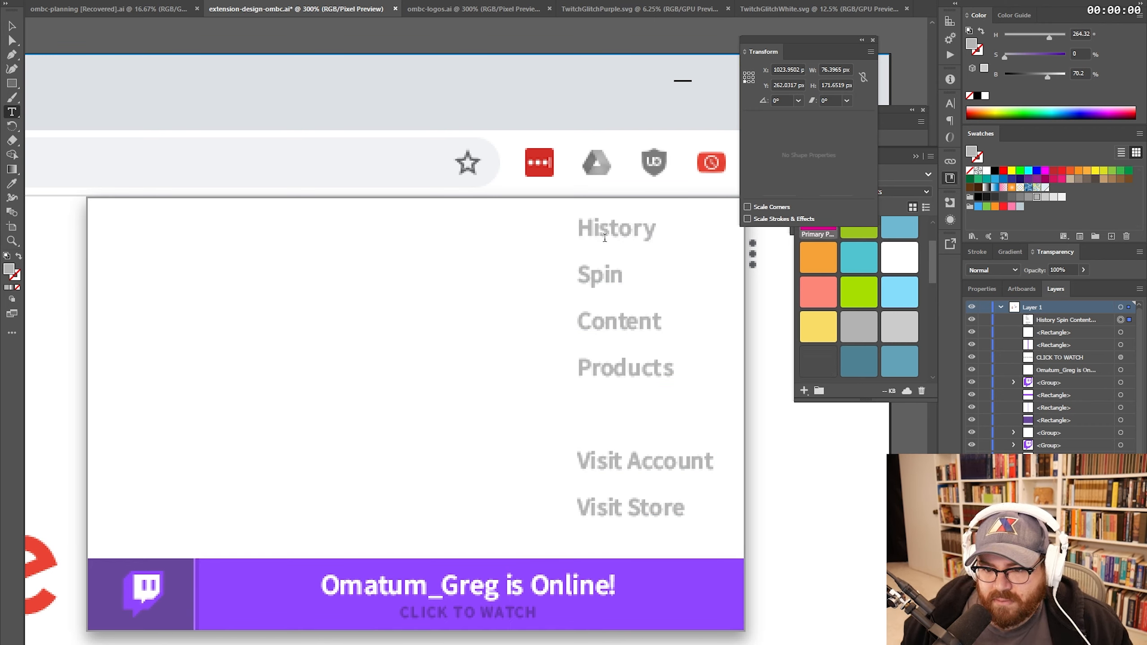
scroll(840, 287, up, 2)
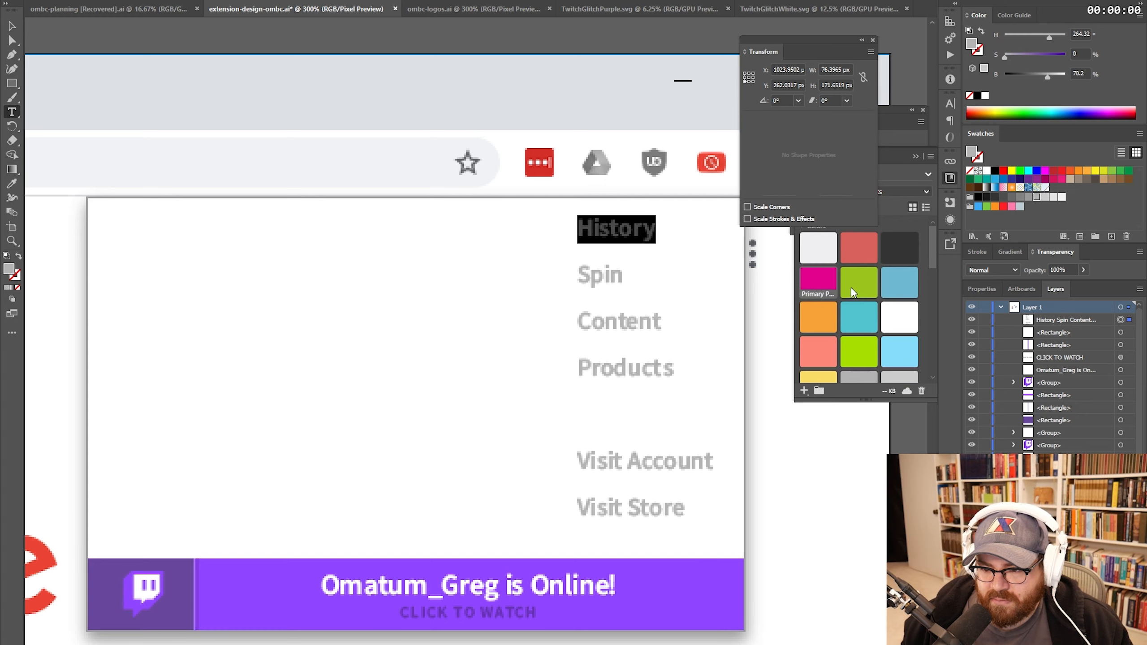
click(817, 280)
key(Escape)
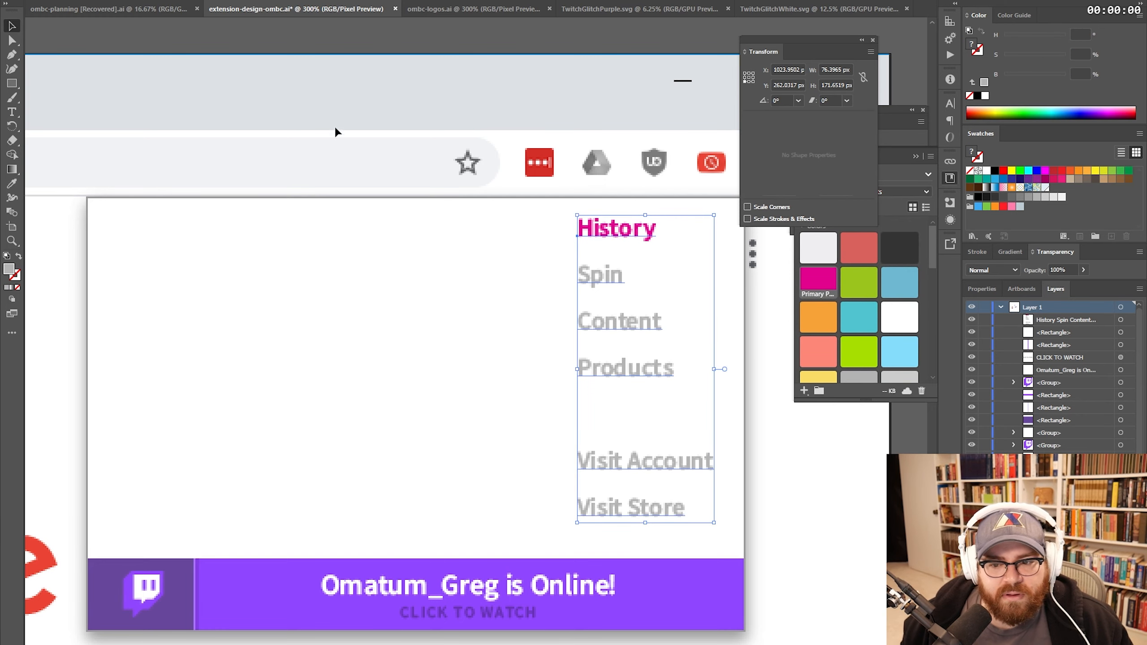
key(ctrl+shift+a)
key(z)
alt+click(560, 336)
alt+click(506, 332)
alt+click(542, 334)
click(461, 327)
click(445, 326)
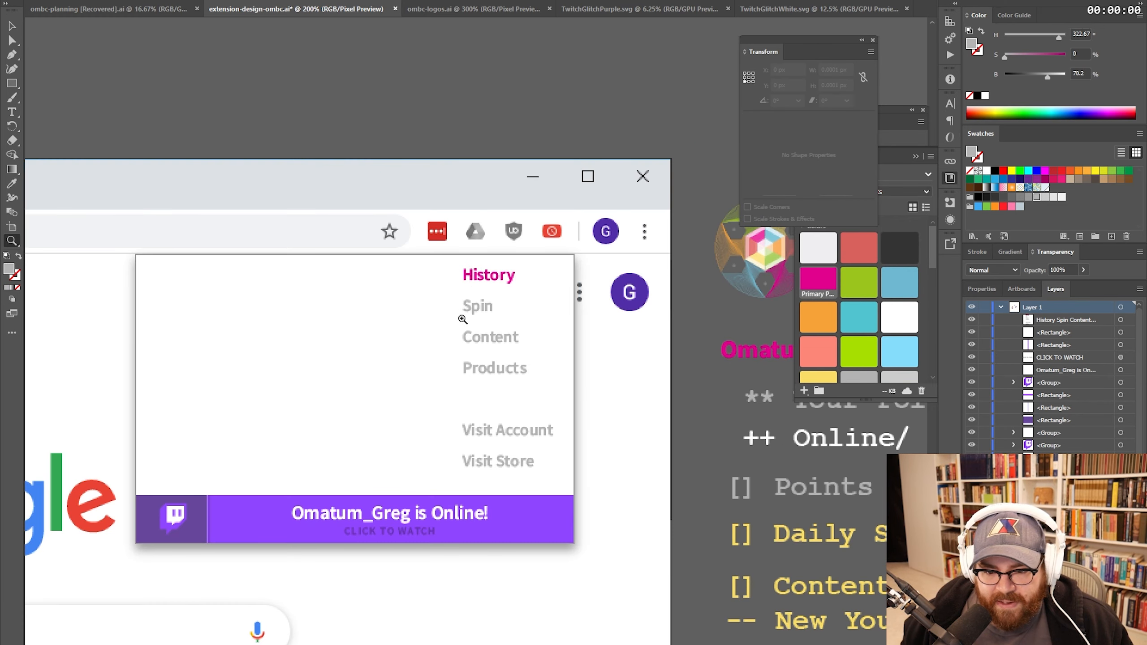
drag(474, 349, 502, 255)
mouse_move(569, 282)
mouse_down()
mouse_move(342, 273)
mouse_move(598, 479)
mouse_up()
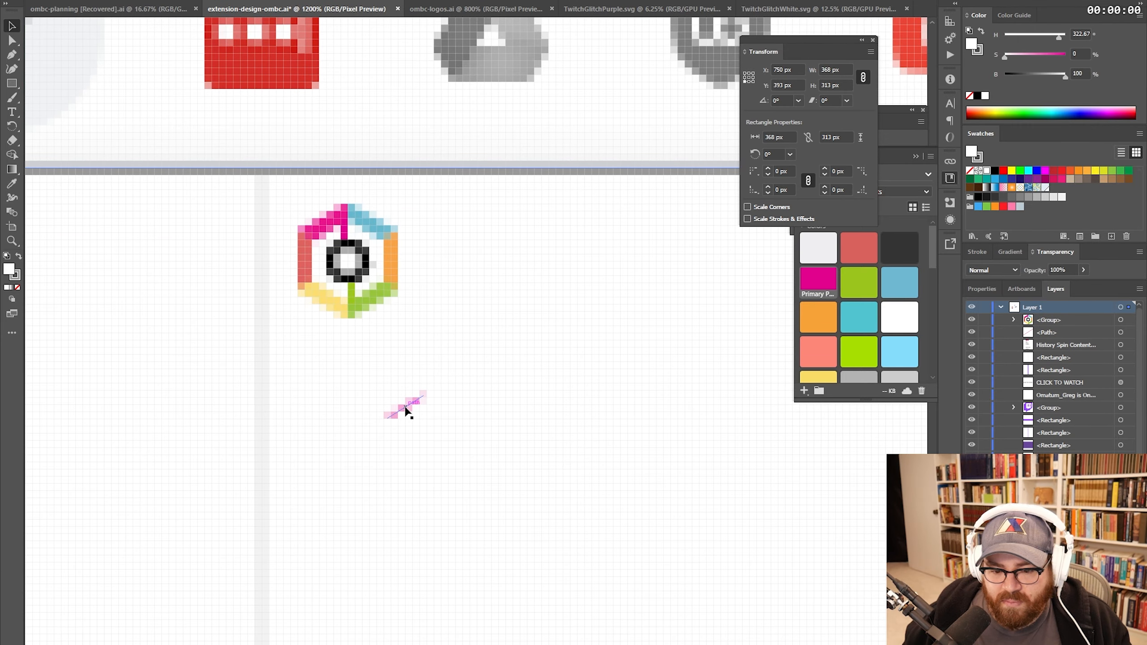
- Add a pink path beside the hexagon logo and delete the grey rectangle behind it
click(406, 413)
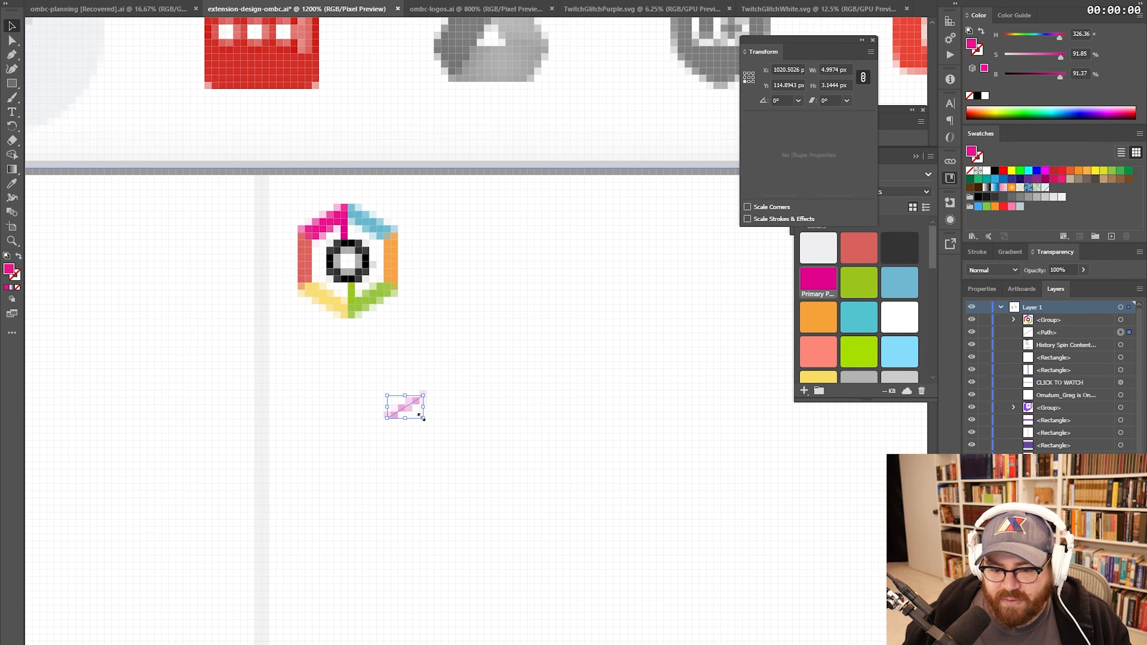
click(593, 416)
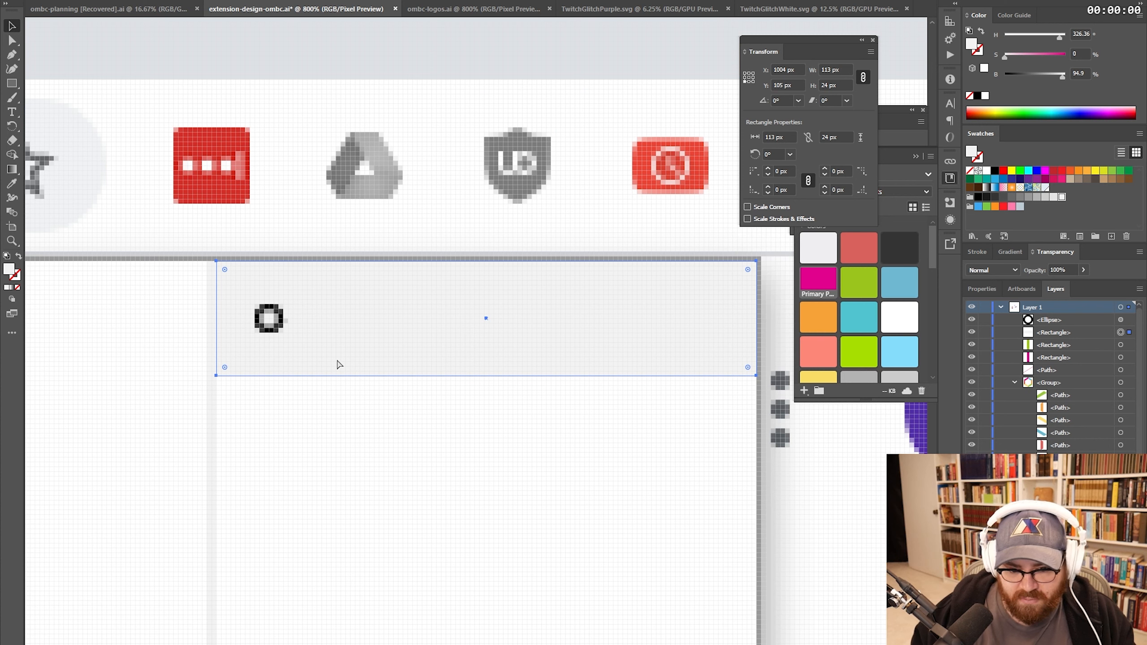
key(ctrl+[)
key(ctrl+[)
key(ctrl+[)
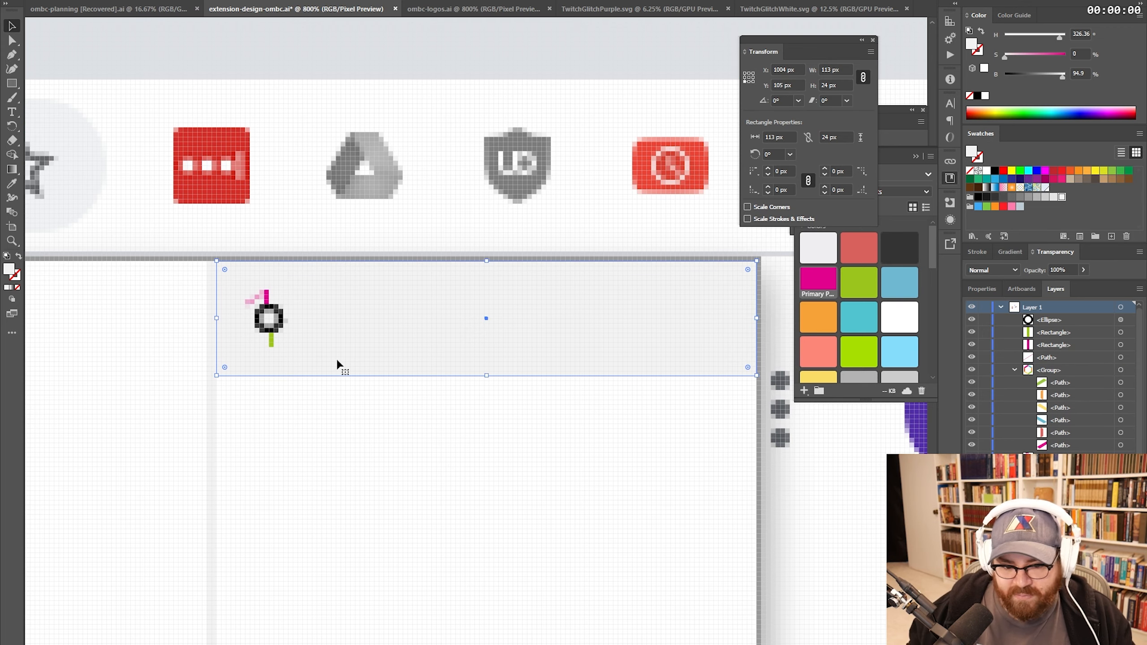
key(Delete)
drag(280, 319, 328, 332)
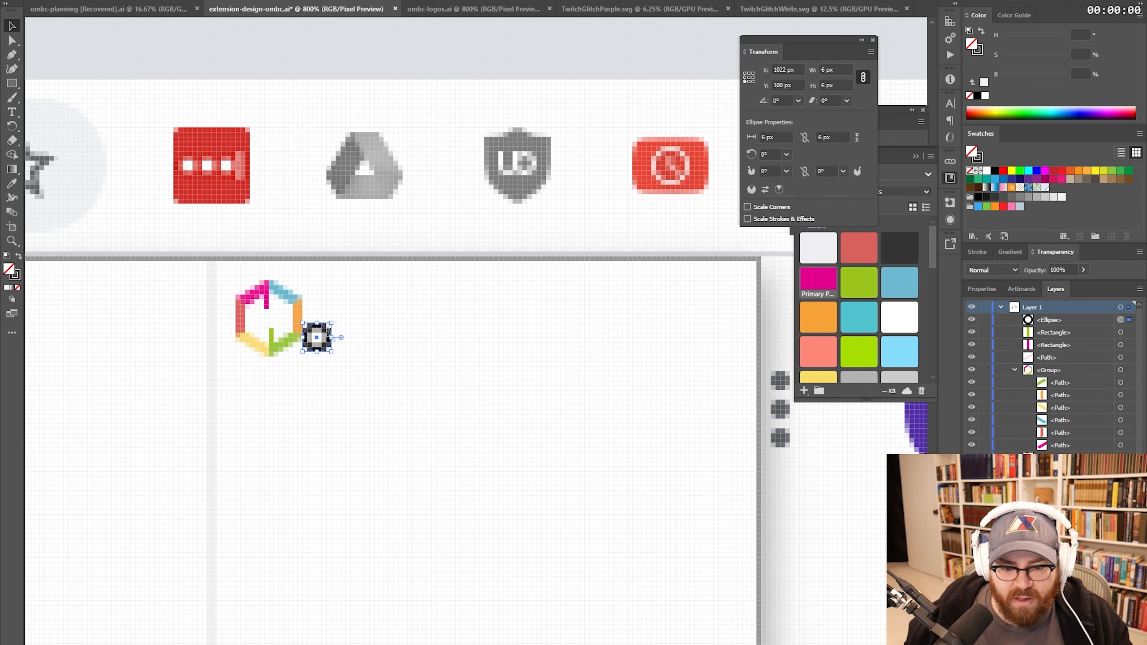
key(ctrl+z)
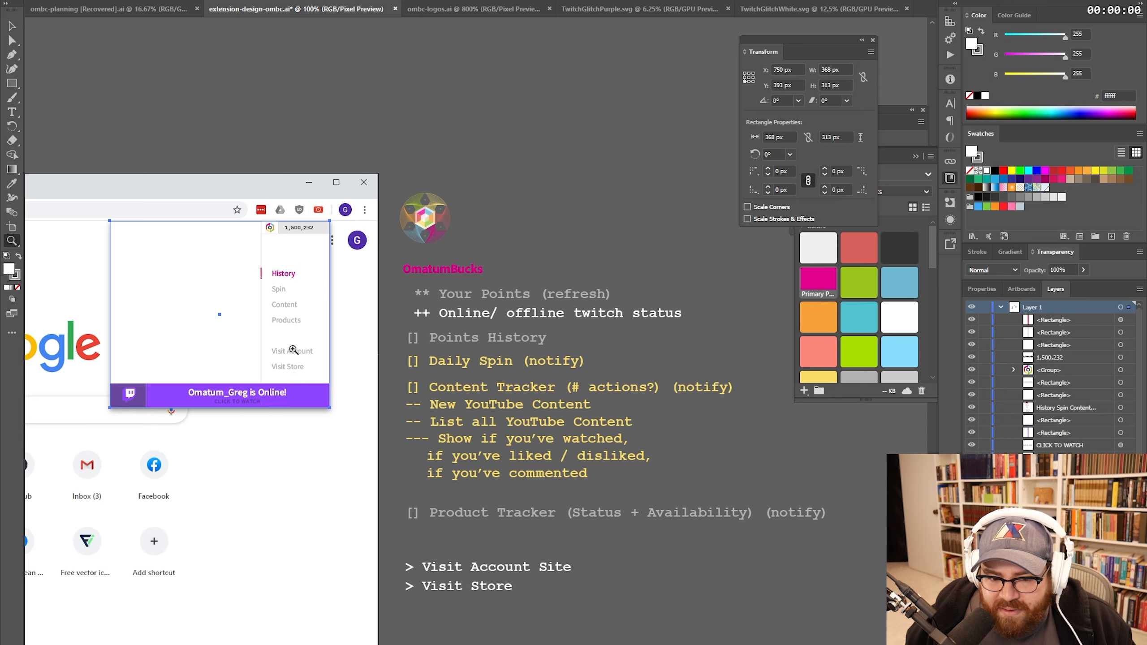
click(286, 238)
drag(490, 356, 475, 313)
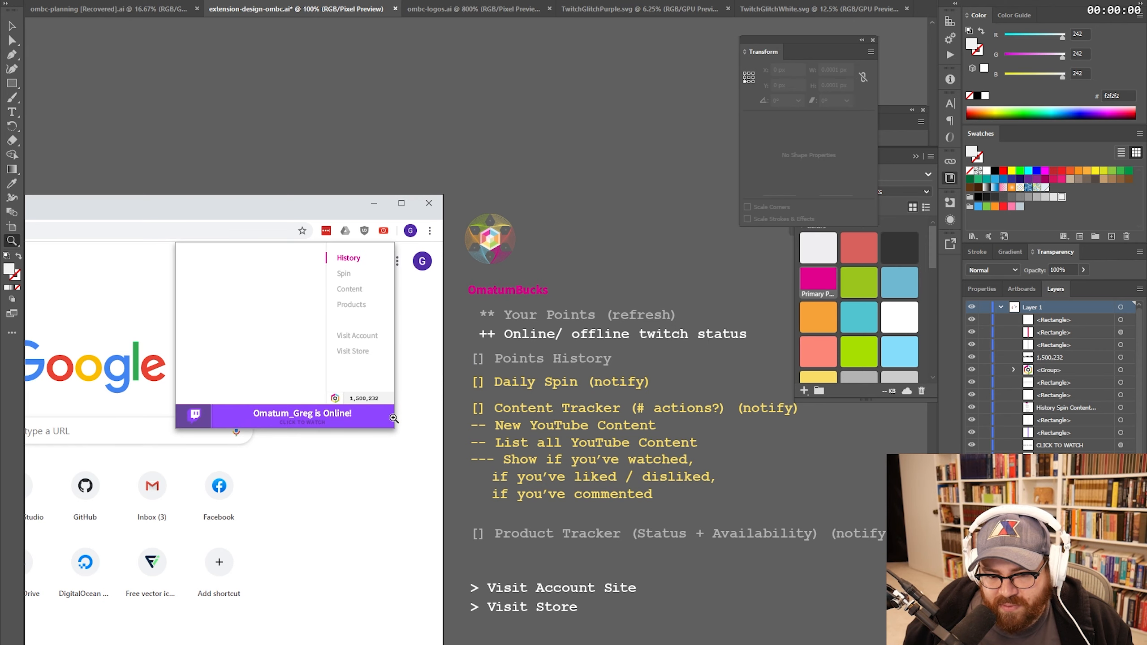
click(344, 417)
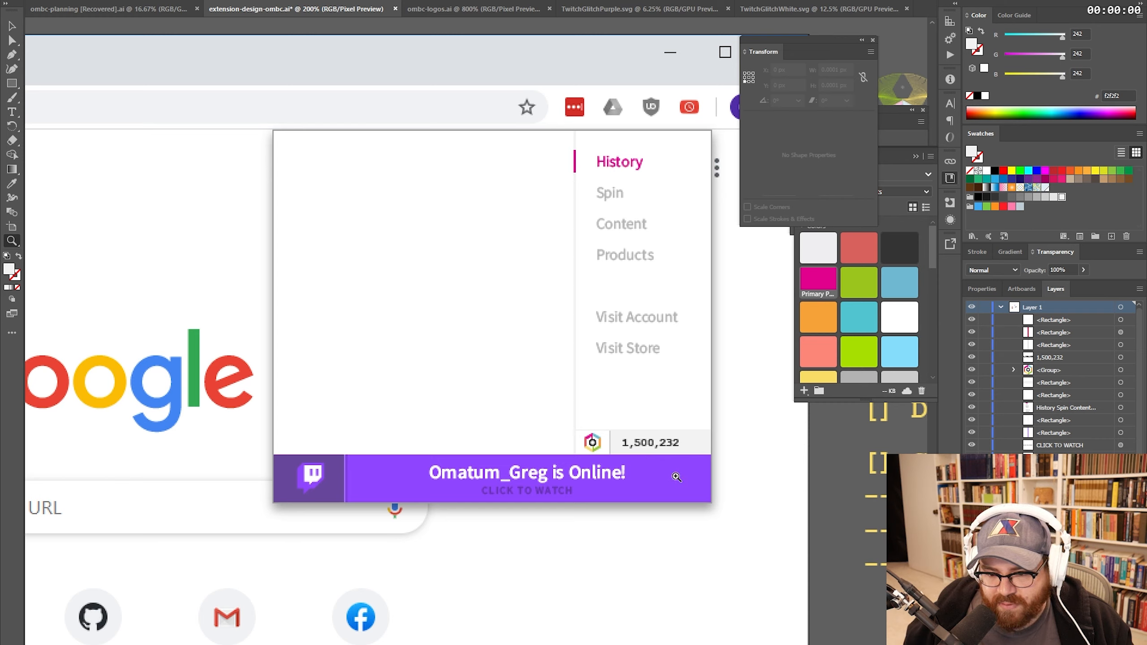
- Select the white popup background and fit the whole popup in view
key(v)
click(286, 315)
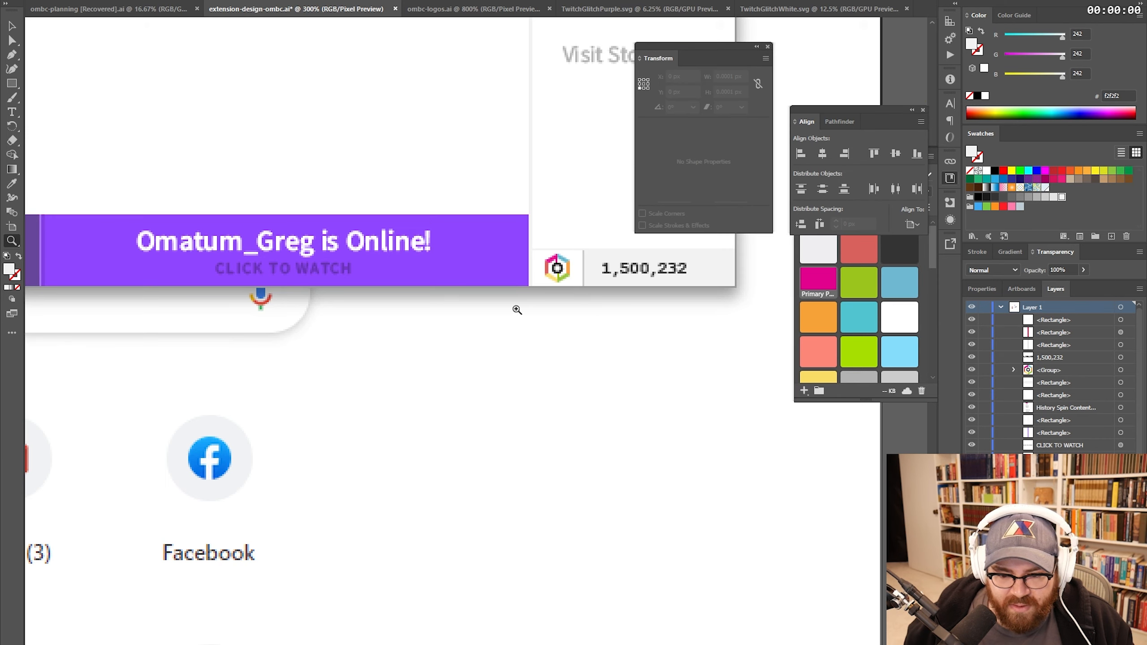
drag(498, 285, 564, 408)
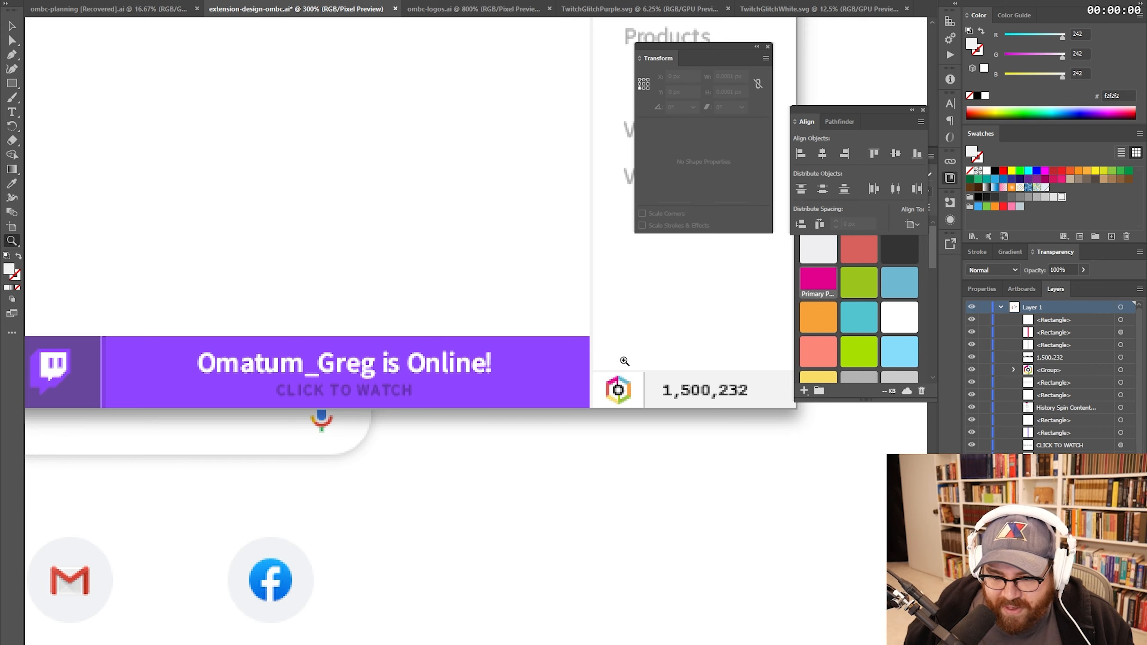
drag(623, 339, 513, 362)
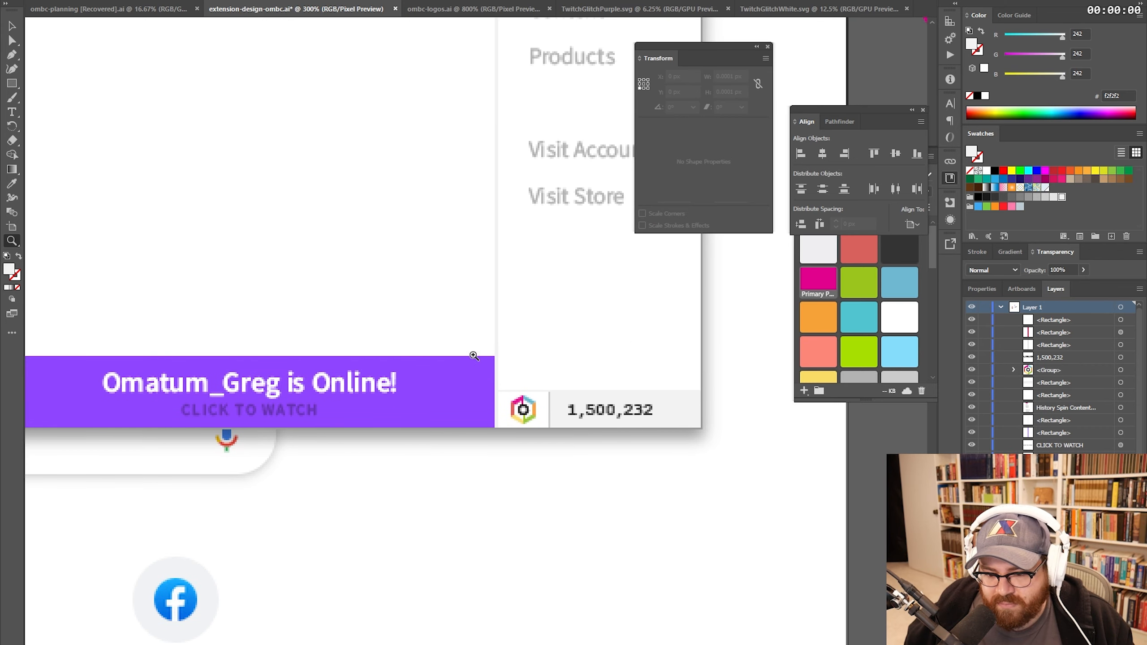
drag(344, 255, 515, 361)
key(ctrl+1)
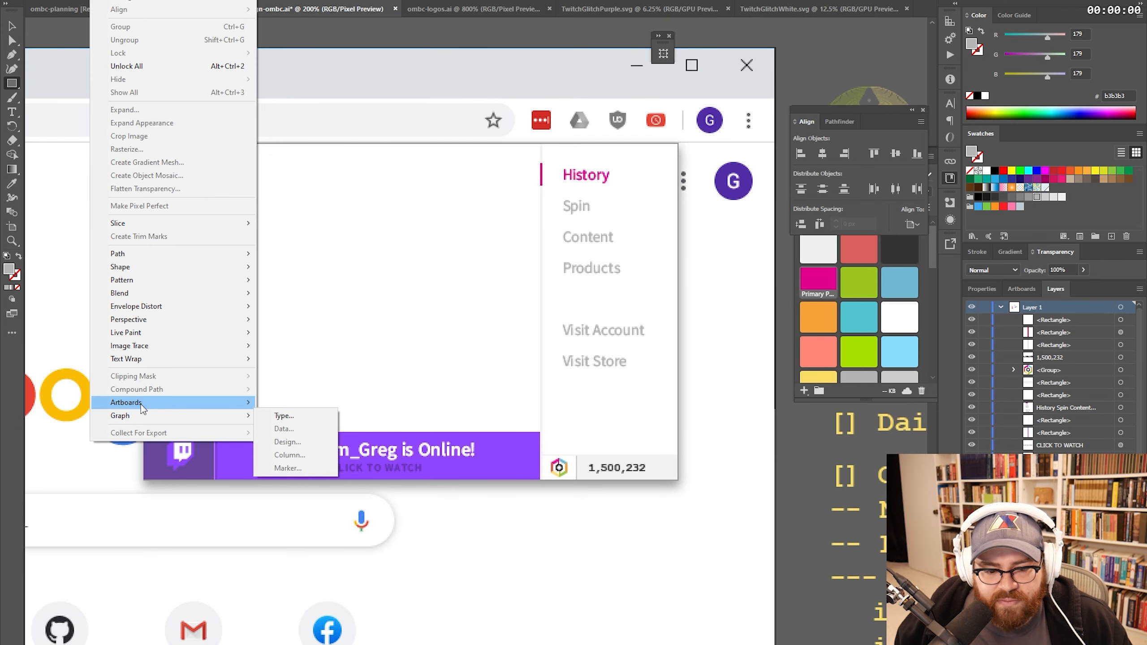
- Search the web for 'illustrator table design'
mouse_move(142, 291)
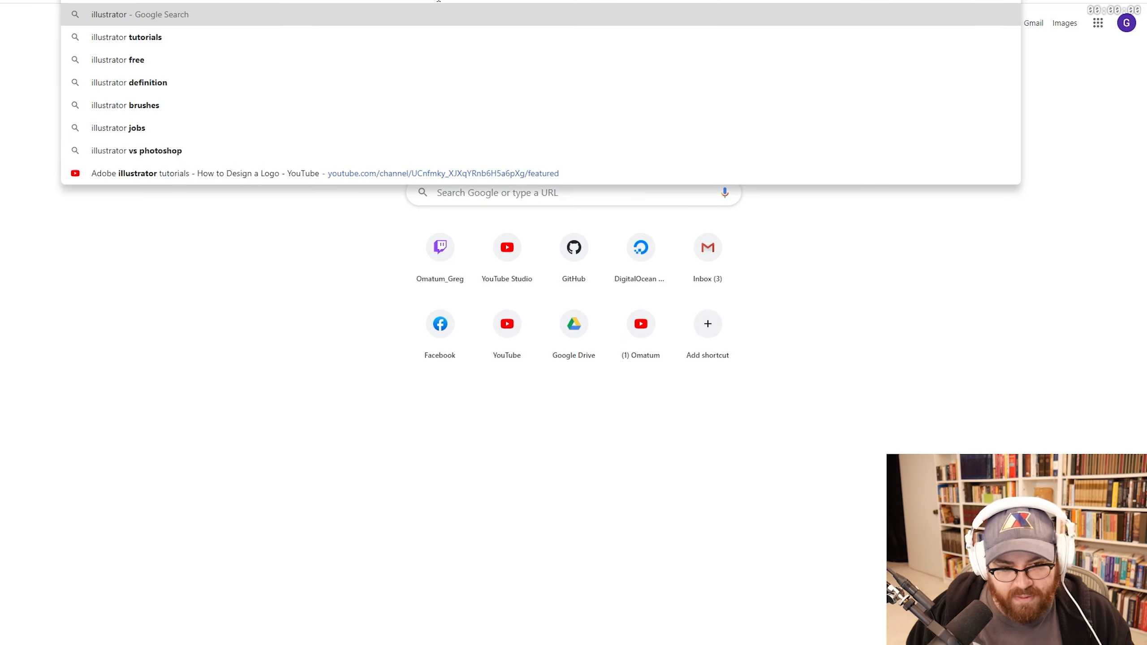
text(table design)
key(Return)
- Open the wikiHow 'How to Create a Table in Adobe Illustrator' result and scroll through it
scroll(266, 101, down, 10)
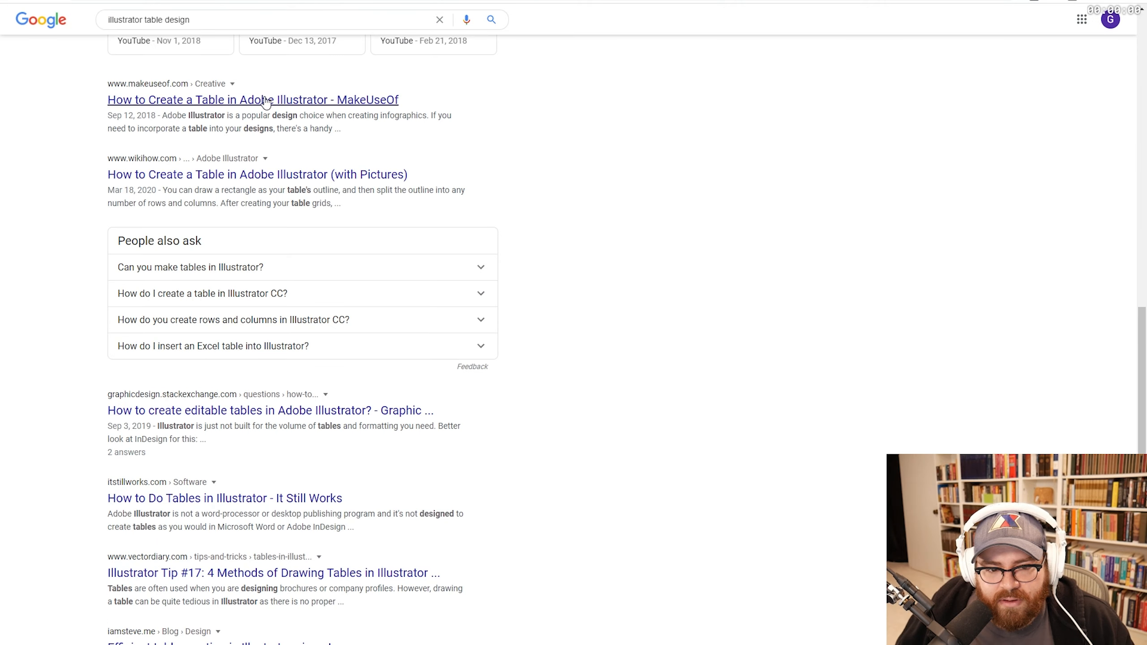
click(275, 176)
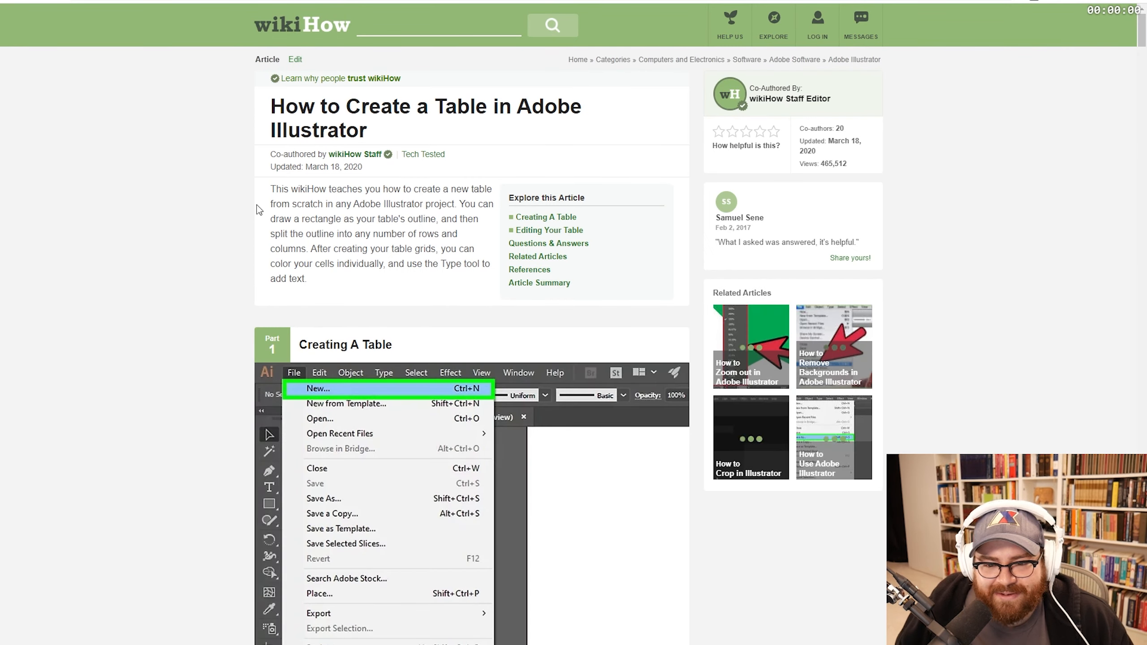
scroll(228, 272, down, 10)
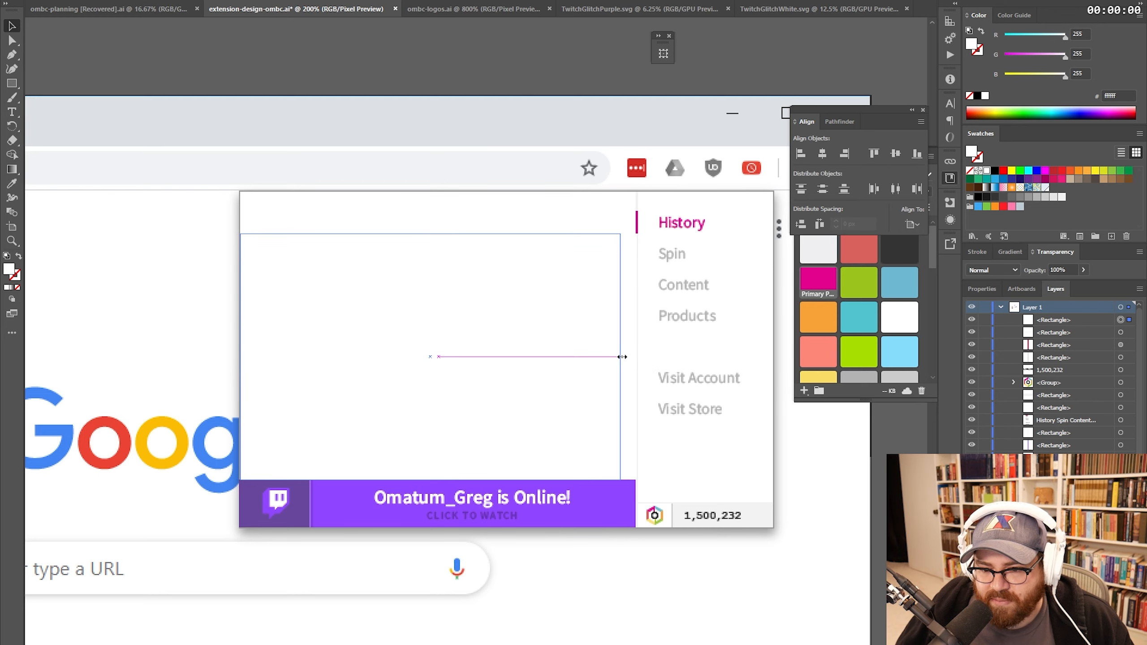
- Widen the popup's content rectangle to the right
key(z)
click(607, 354)
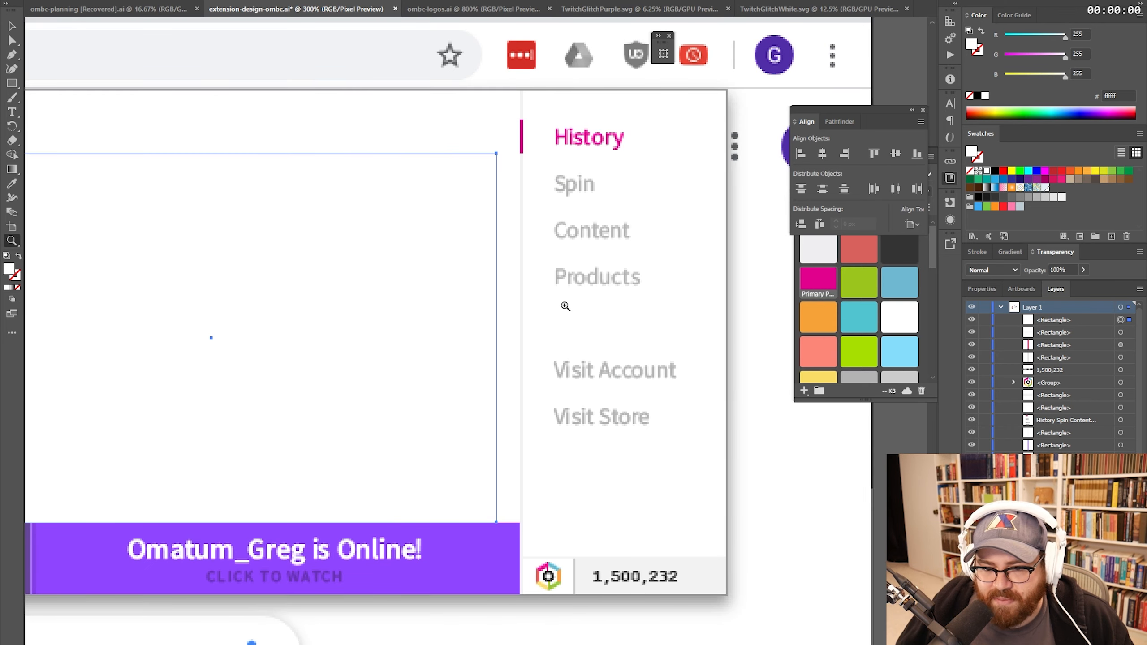
click(565, 307)
key(v)
drag(387, 378, 411, 378)
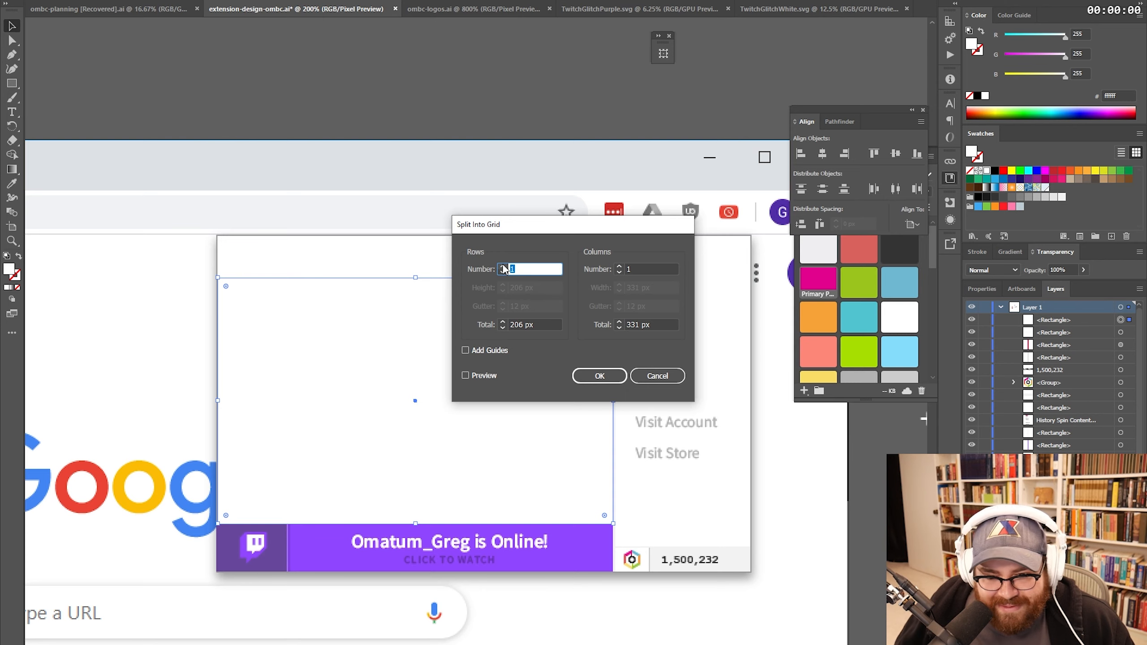
- Split the rectangle into a grid of 8 rows and 4 columns, with preview
text(8)
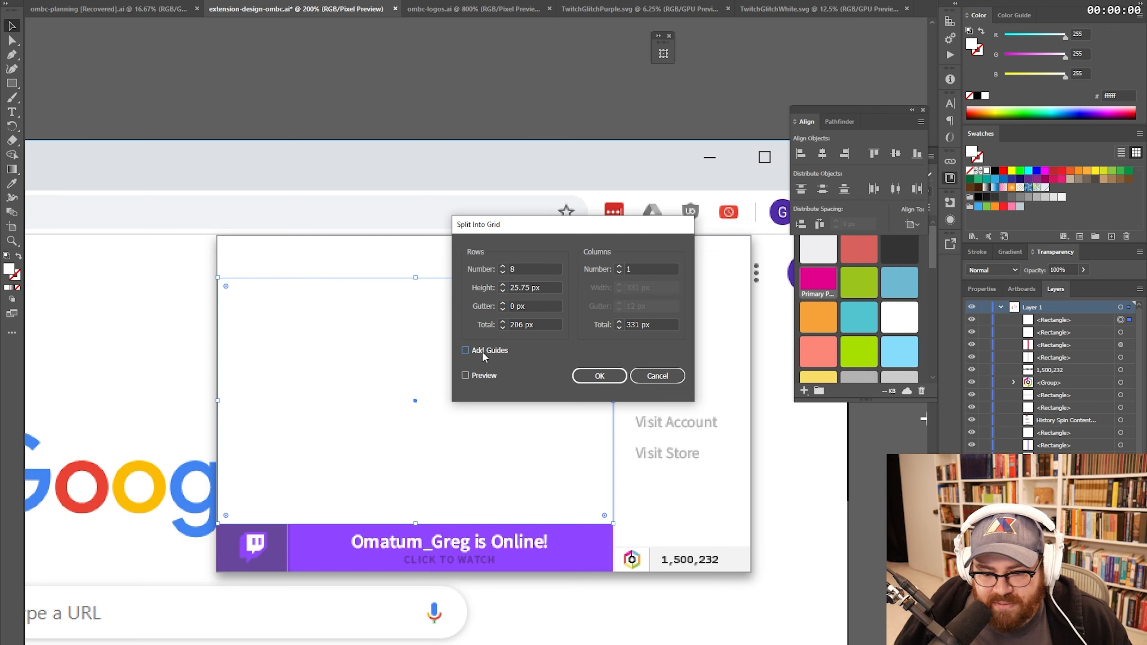
click(481, 377)
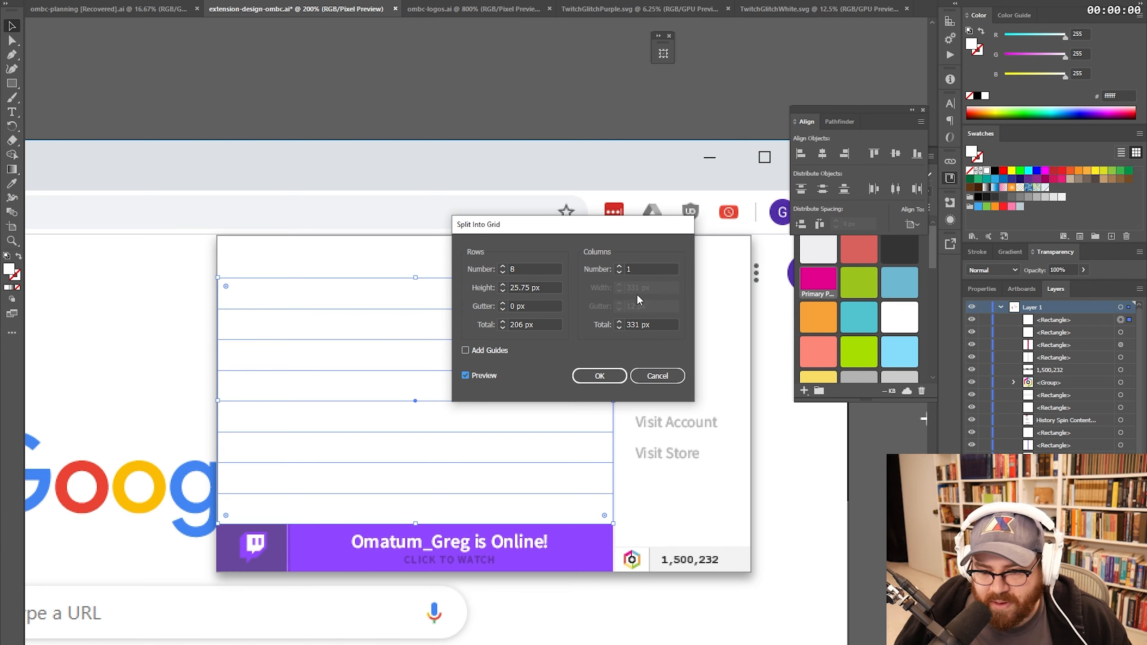
click(619, 267)
click(620, 266)
click(620, 266)
key(Return)
click(537, 94)
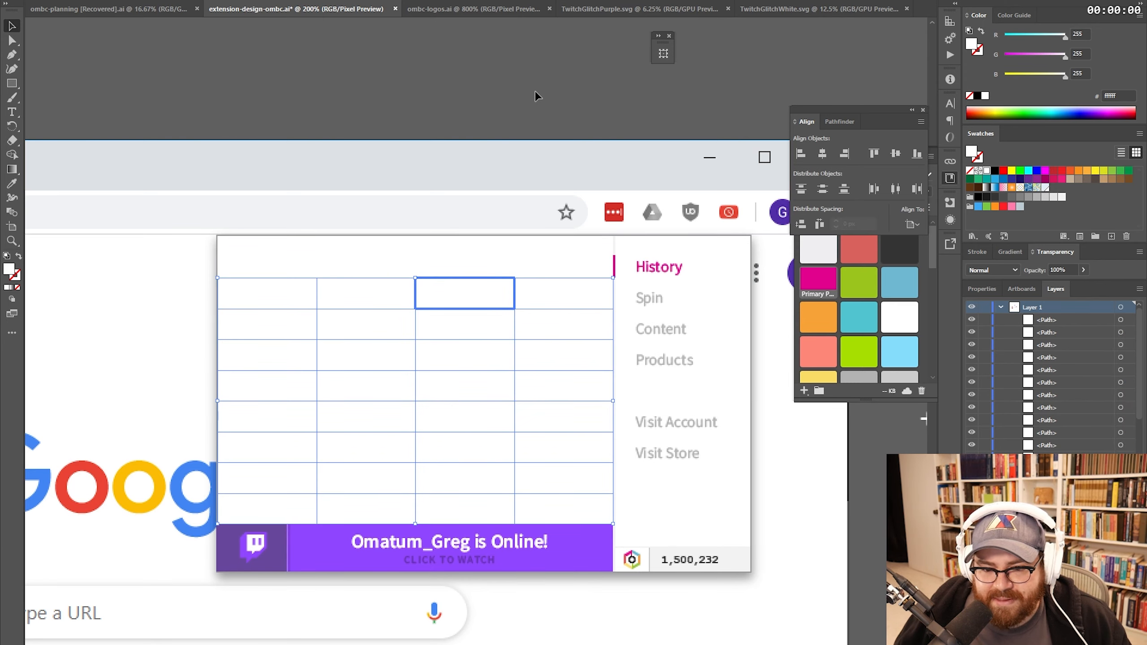
- Select individual cells of the invisible grid
key(z)
key(v)
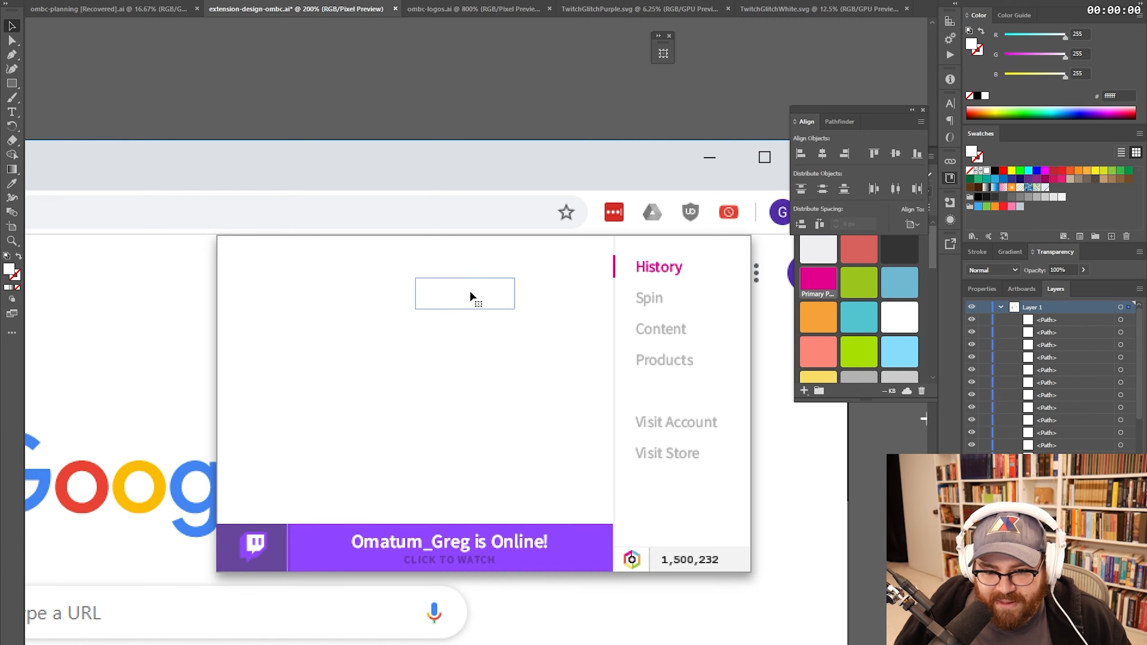
drag(470, 291, 568, 307)
click(514, 326)
click(424, 325)
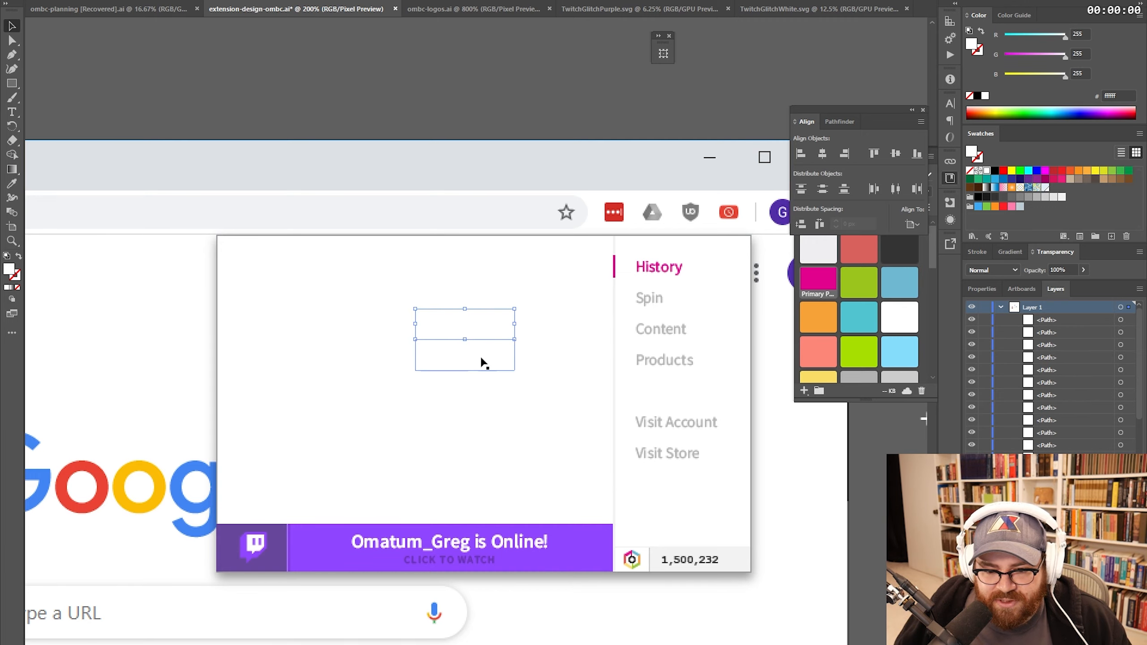
click(482, 360)
click(563, 366)
click(558, 406)
click(459, 436)
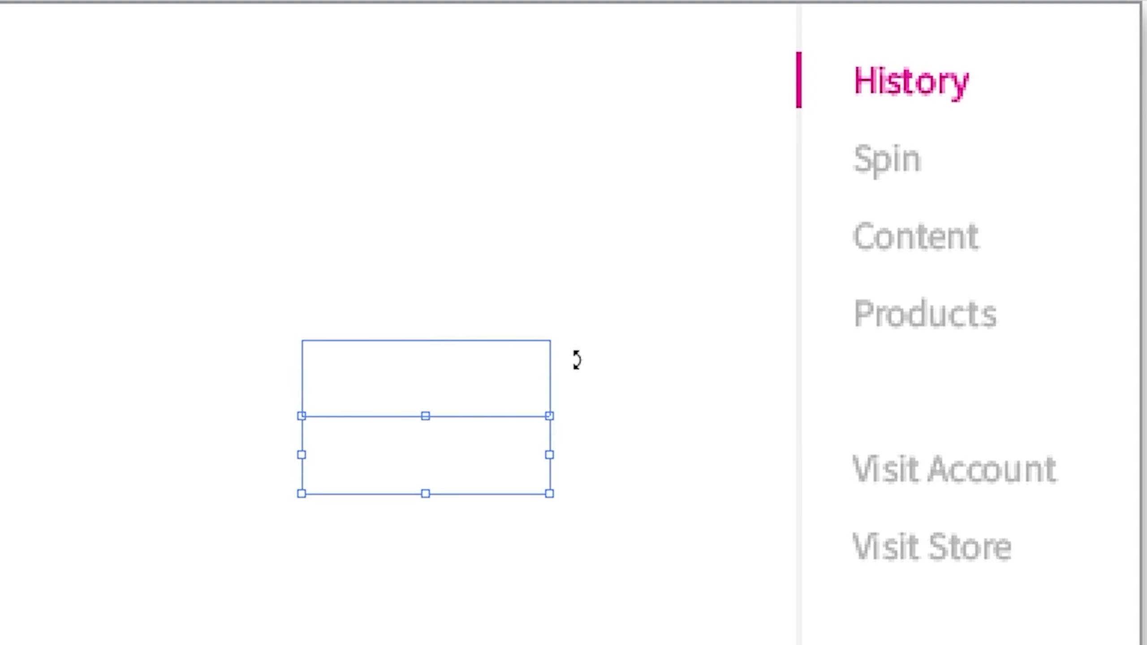
click(576, 359)
click(607, 312)
click(481, 303)
- Fill the top-row cells, trying light grey and then light blue
click(629, 231)
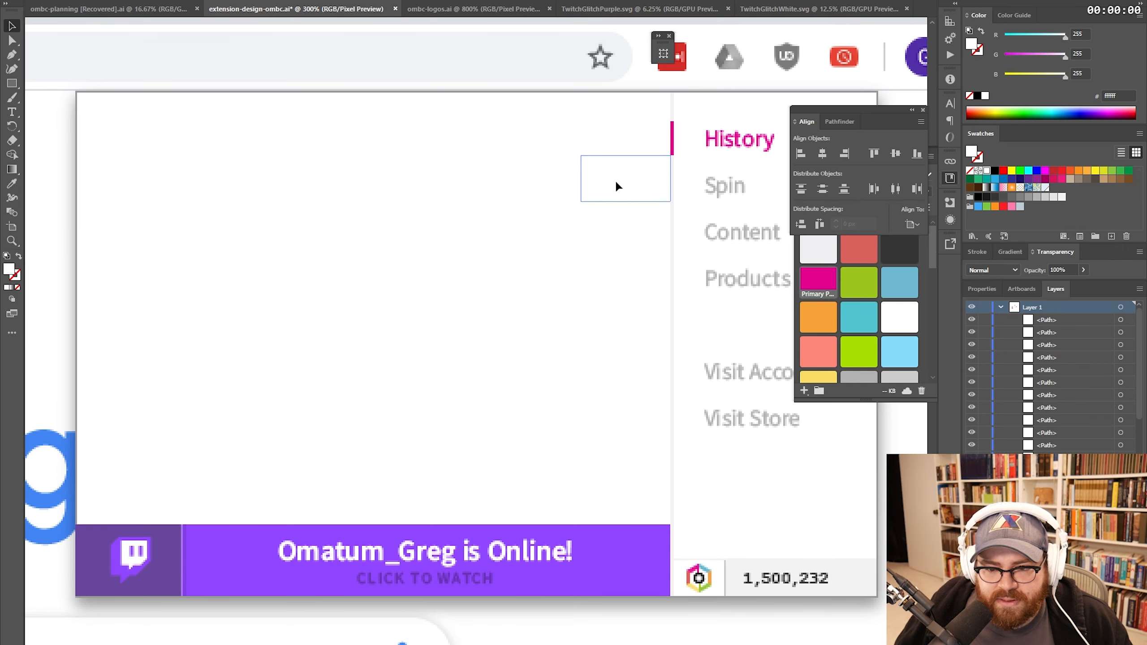
shift+click(529, 184)
shift+click(234, 184)
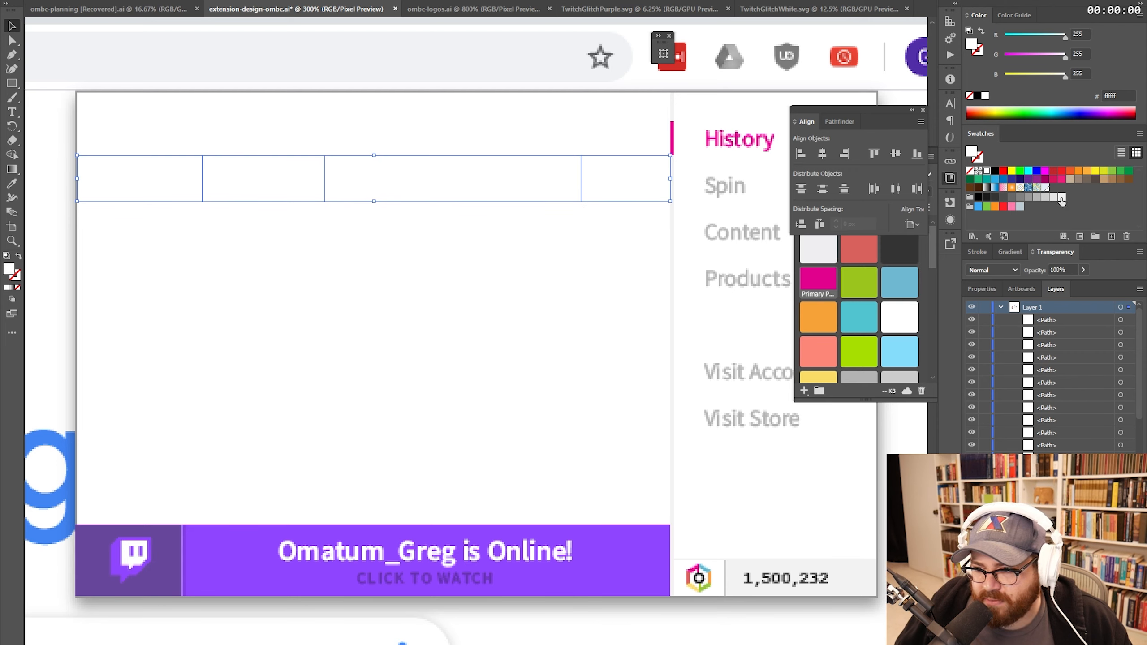
click(1060, 199)
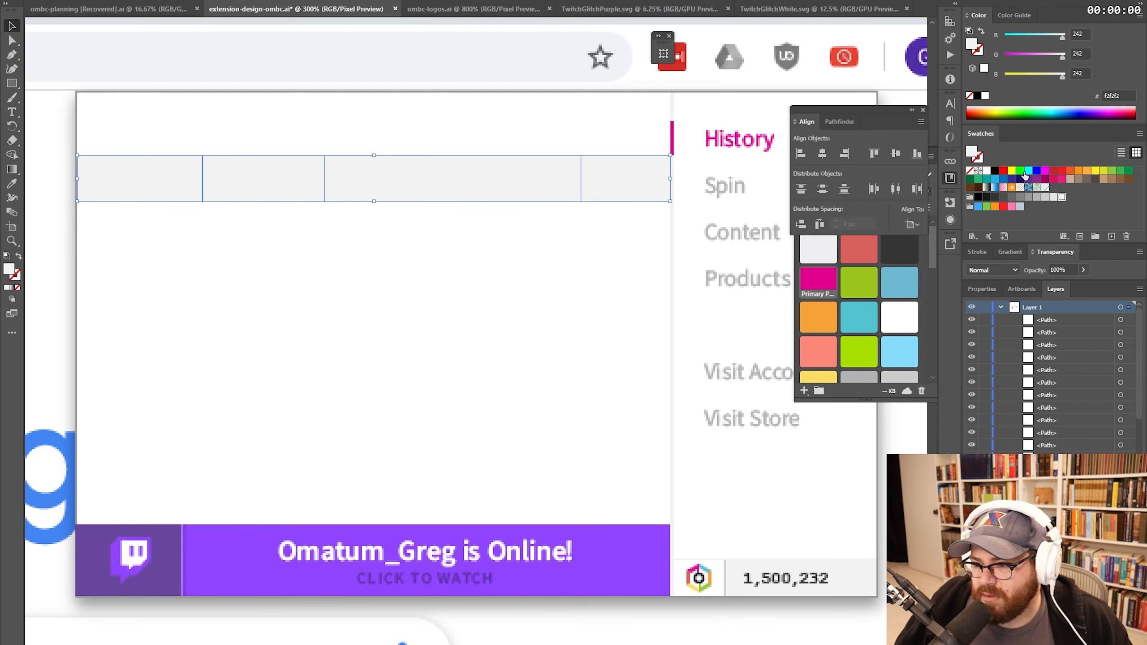
click(899, 280)
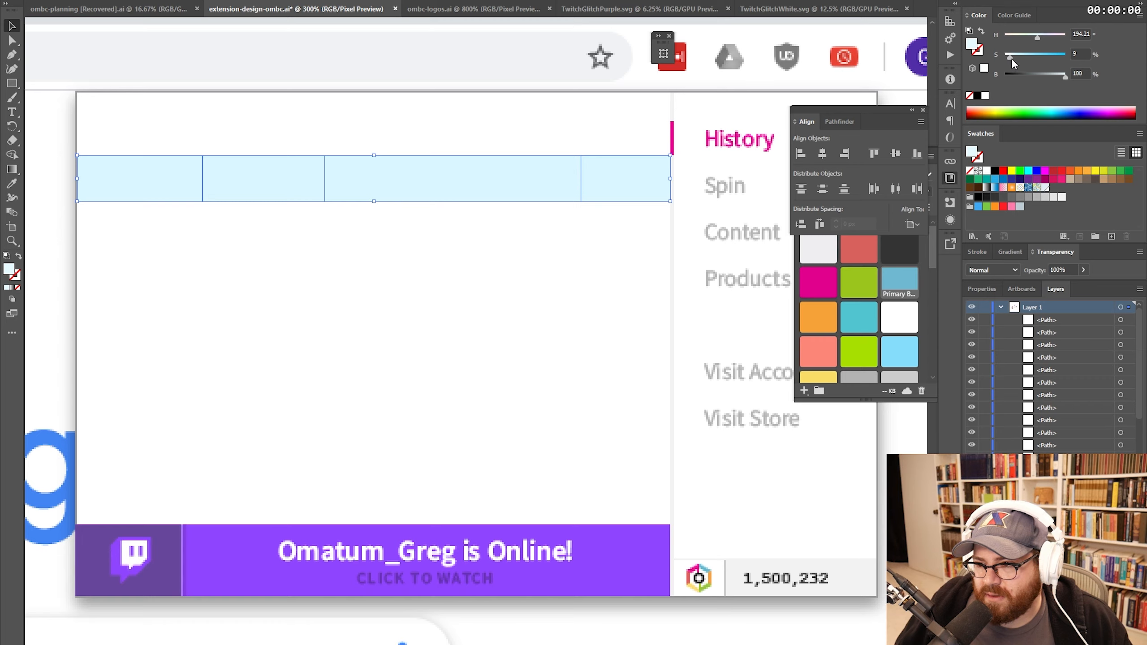
- Copy the pale row fill onto alternating rows with the Eyedropper
click(617, 231)
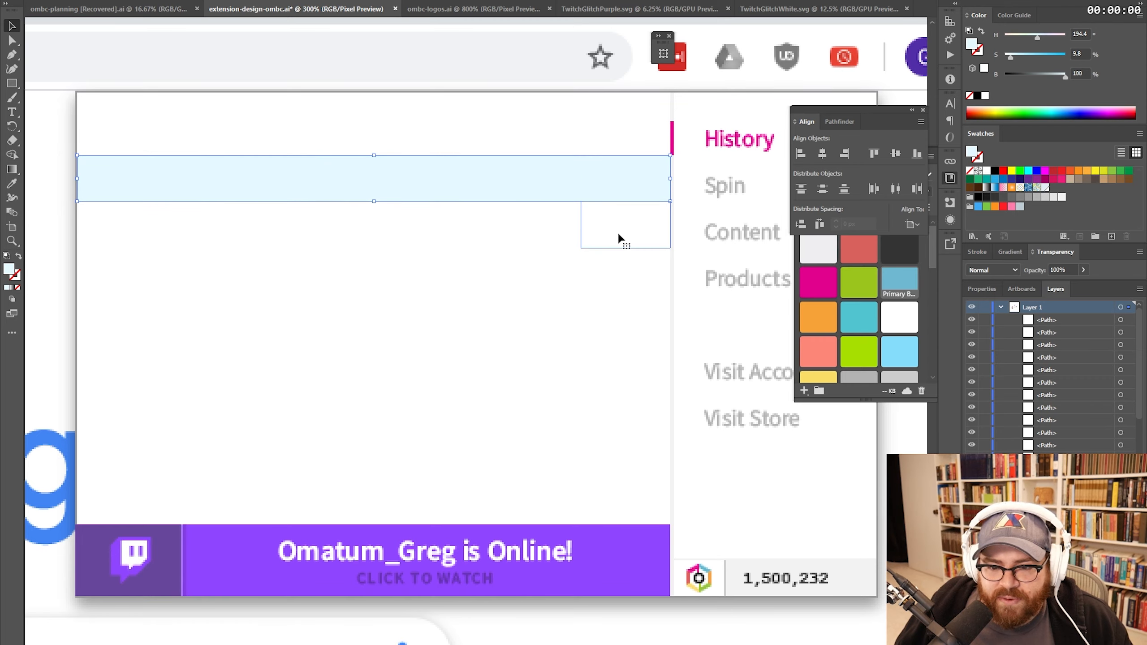
shift+click(522, 230)
shift+click(253, 232)
shift+click(157, 222)
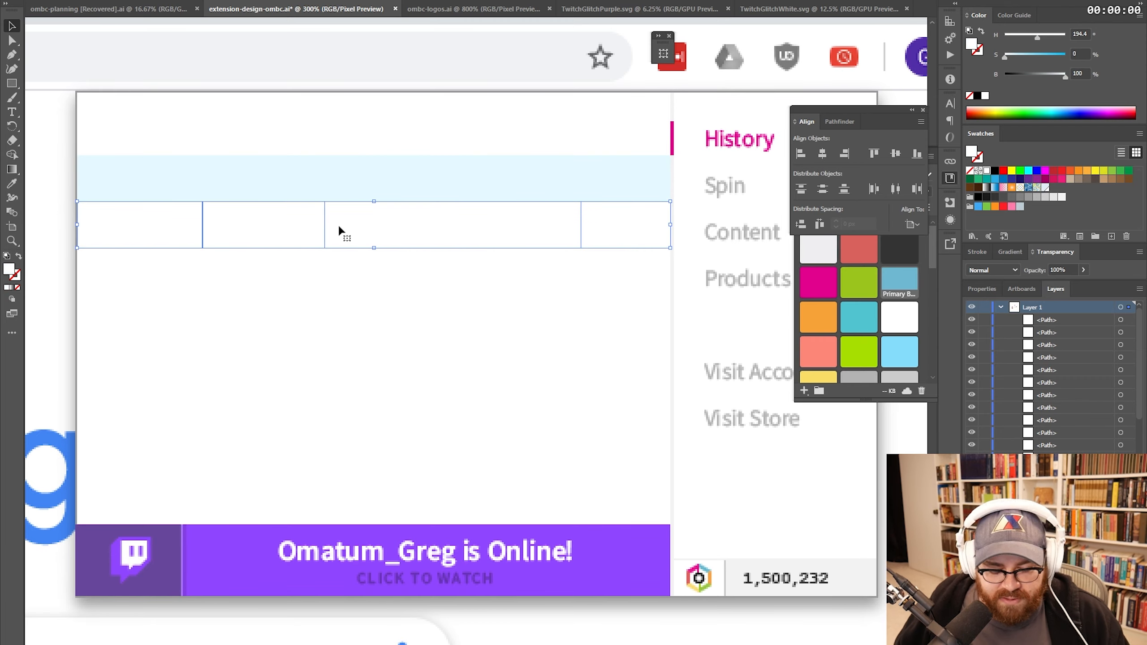
key(i)
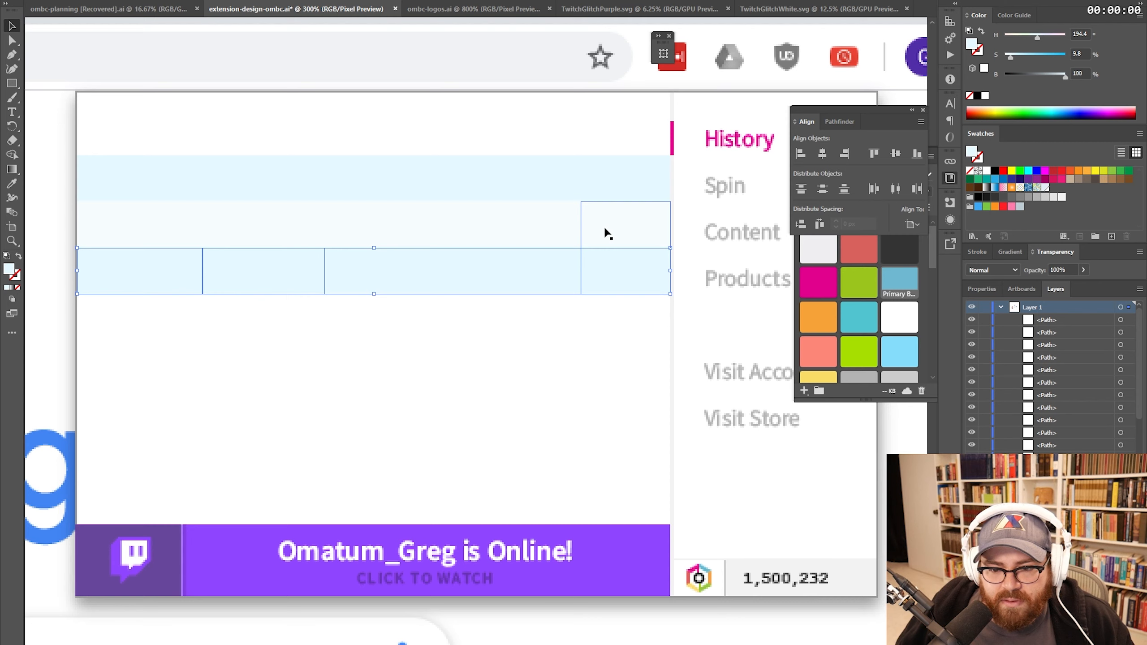
click(605, 298)
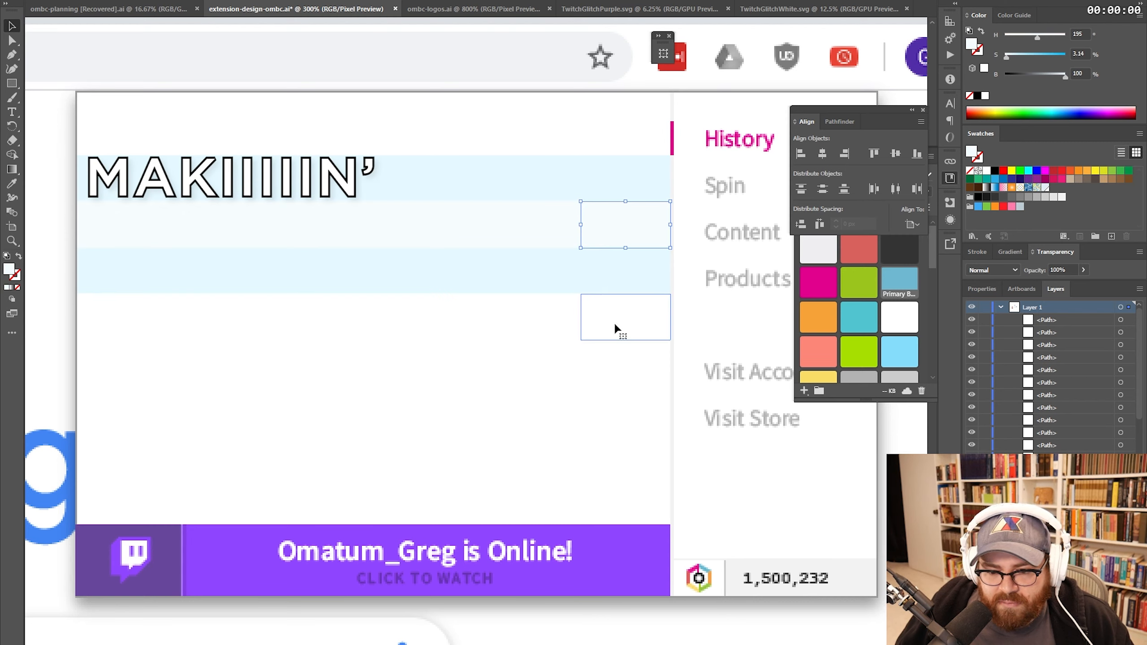
shift+click(439, 319)
shift+click(227, 319)
shift+click(135, 316)
key(i)
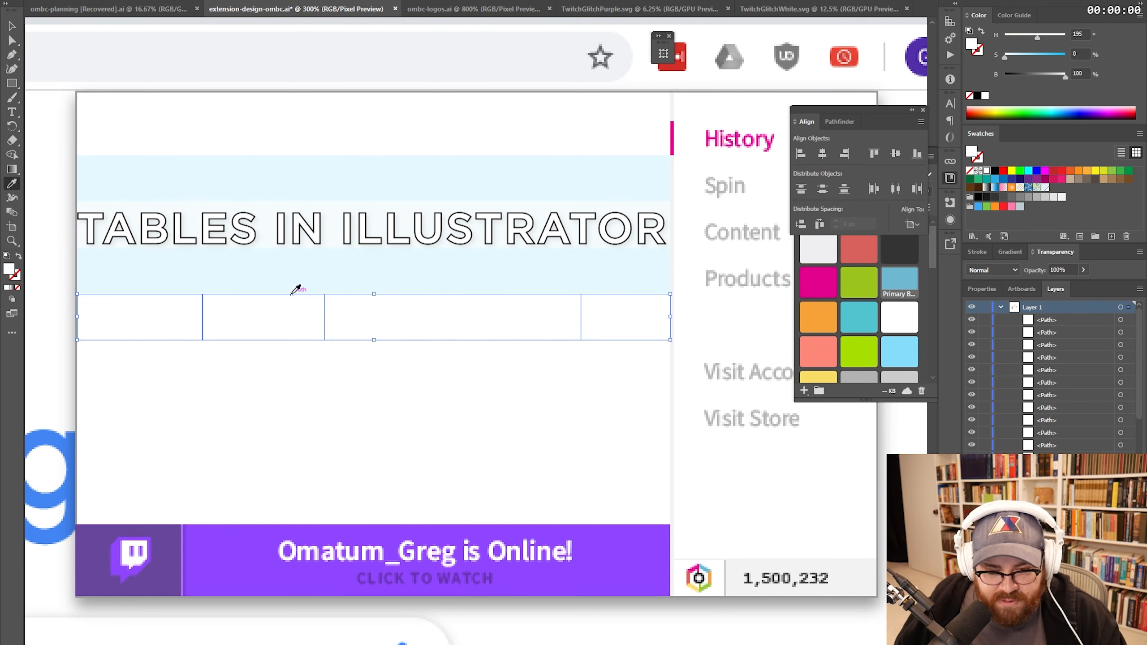
click(351, 235)
- Make the left header cell the alignment key object
key(v)
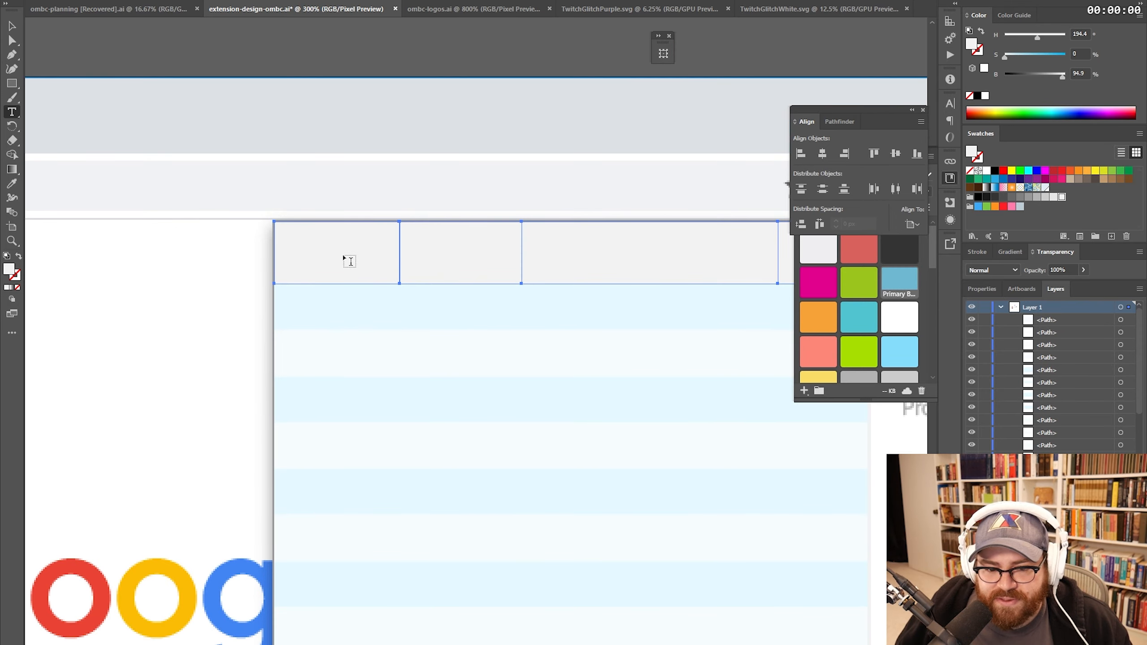
key(v)
click(343, 276)
- Add a DATE heading in the first header cell and set it to Semibold
click(434, 104)
key(t)
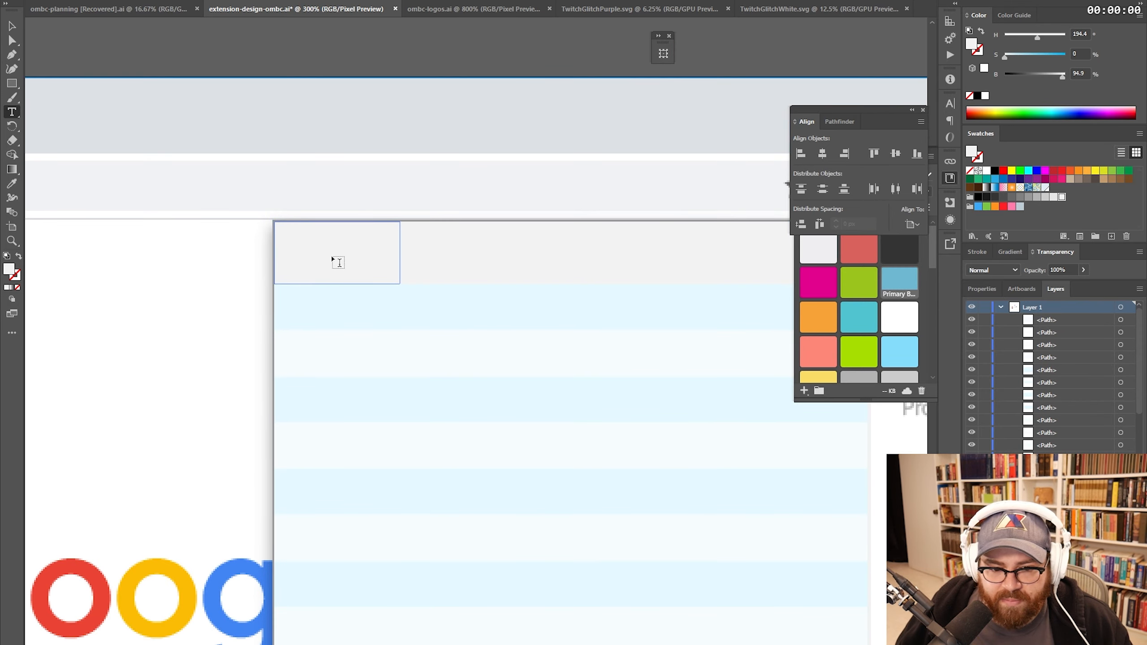
click(366, 272)
text(DATE)
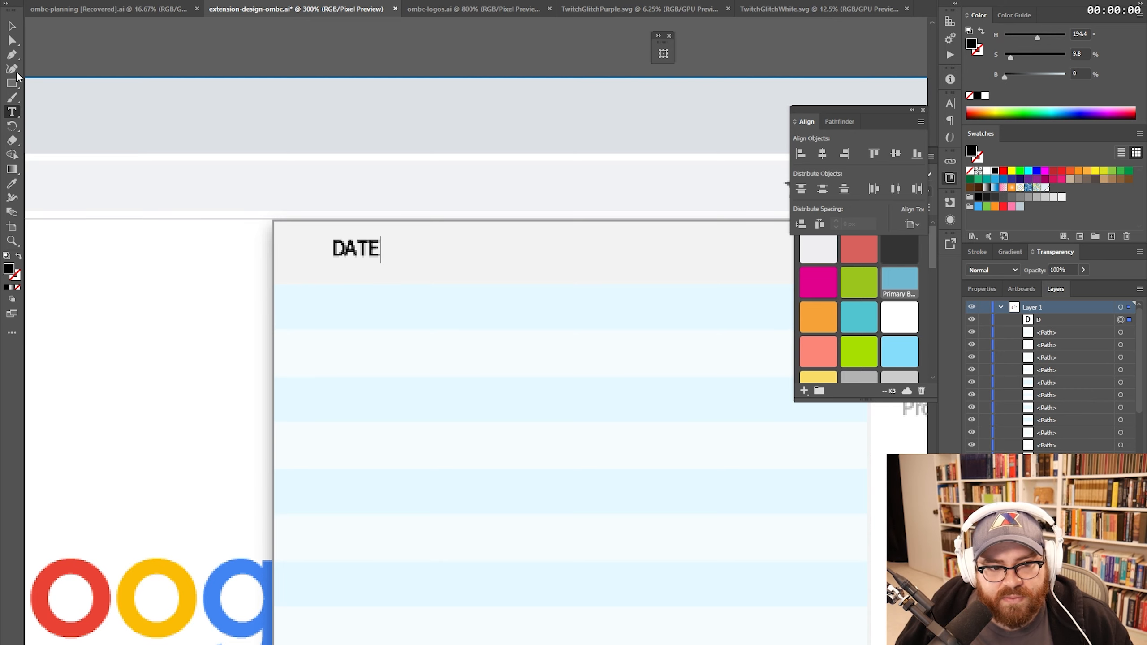
key(Escape)
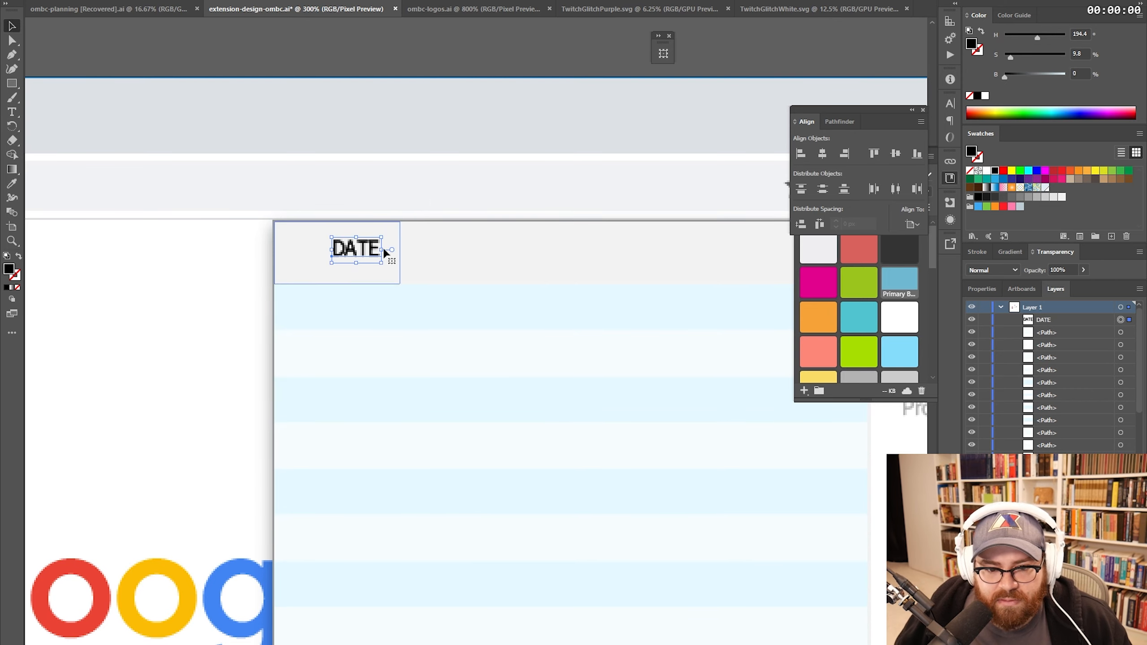
click(552, 1)
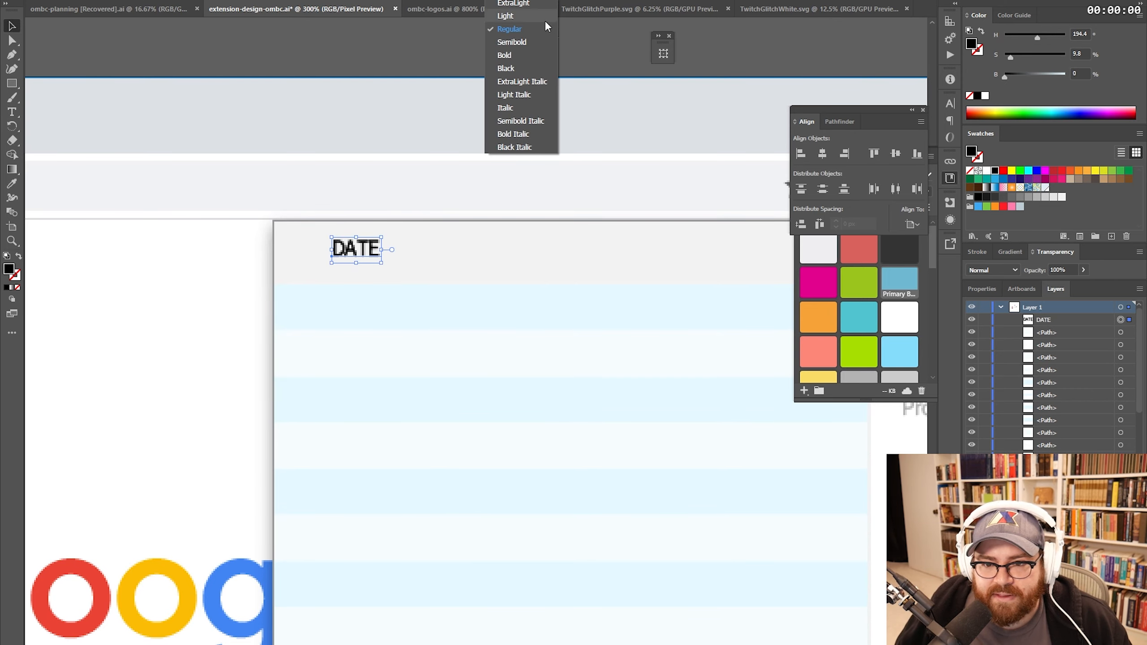
click(529, 45)
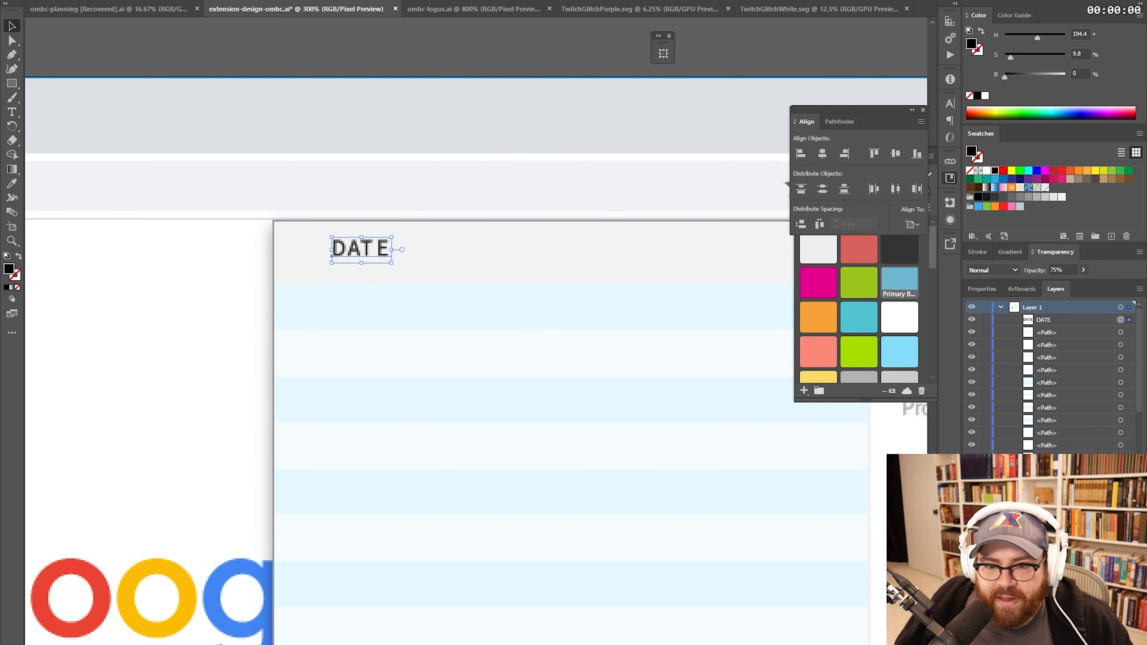
- Centre DATE horizontally and vertically in its header cell, using the cell as key object
click(683, 0)
shift+click(385, 238)
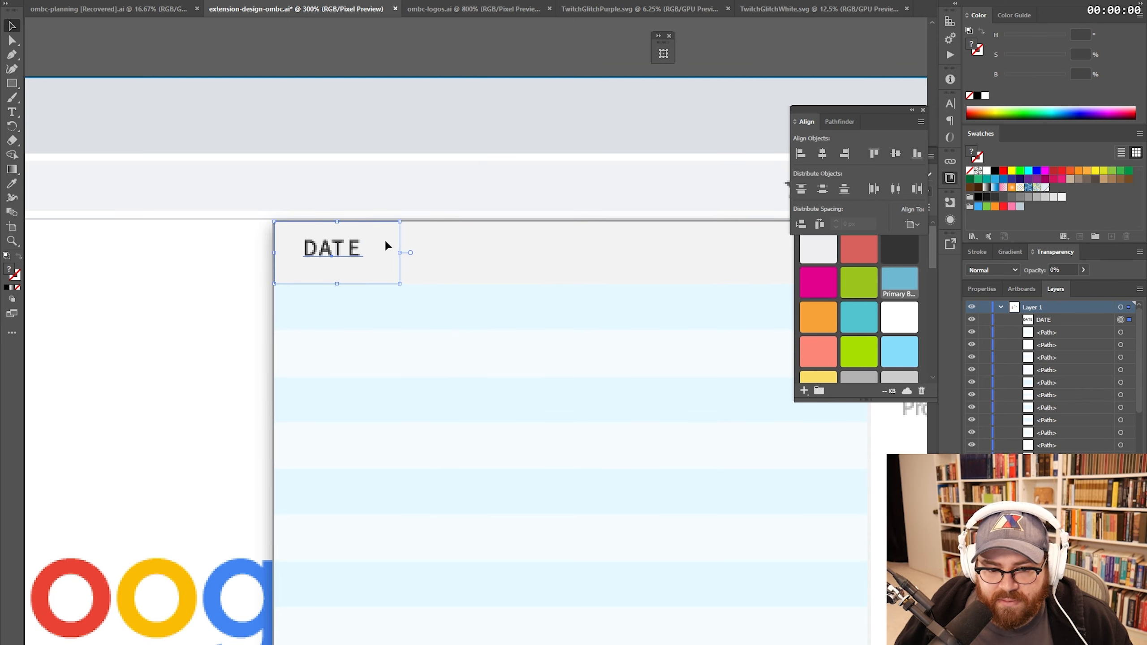
click(385, 239)
click(417, 1)
click(453, 1)
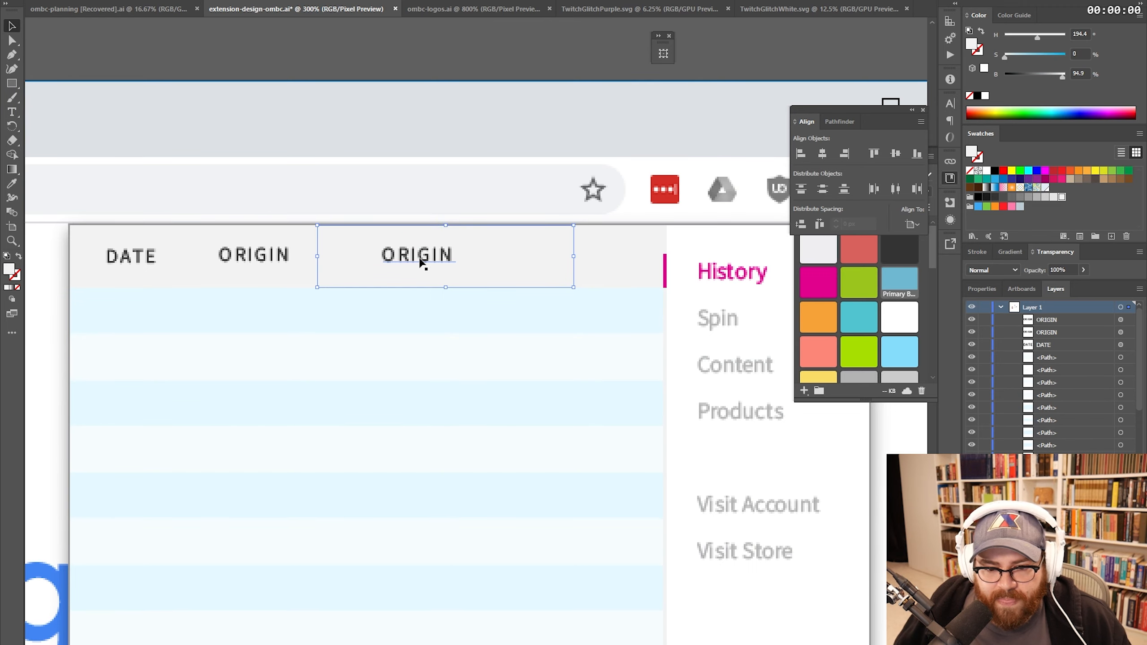
- Start retyping the third header label, replacing its text beginning with 'D'
key(t)
double_click(419, 255)
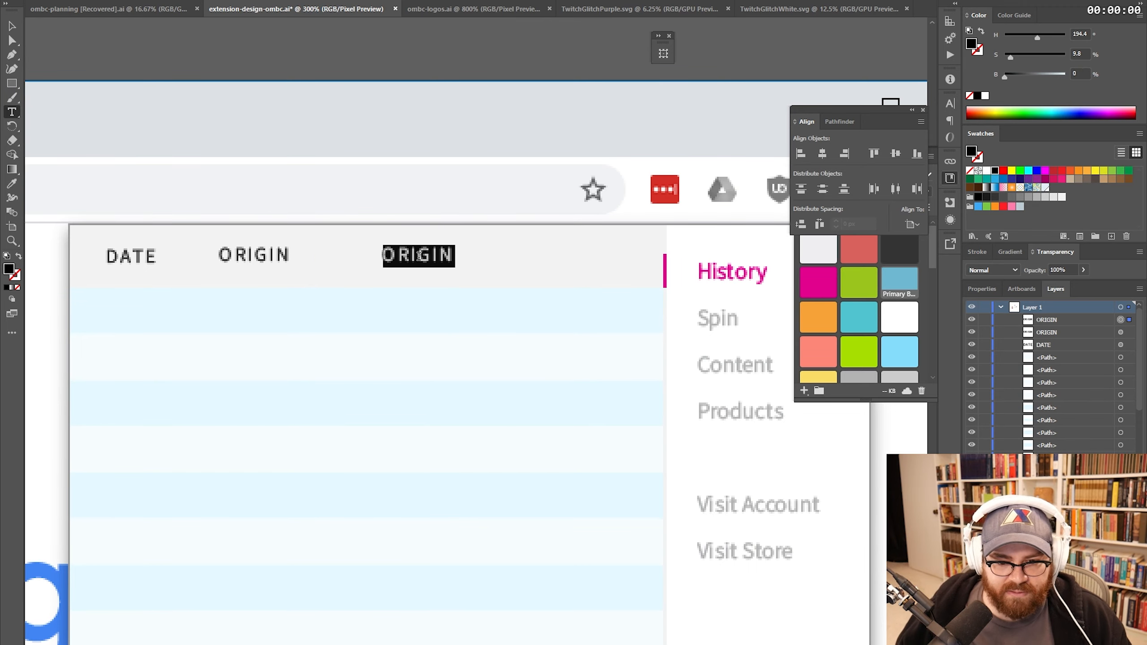
text(D)
double_click(419, 255)
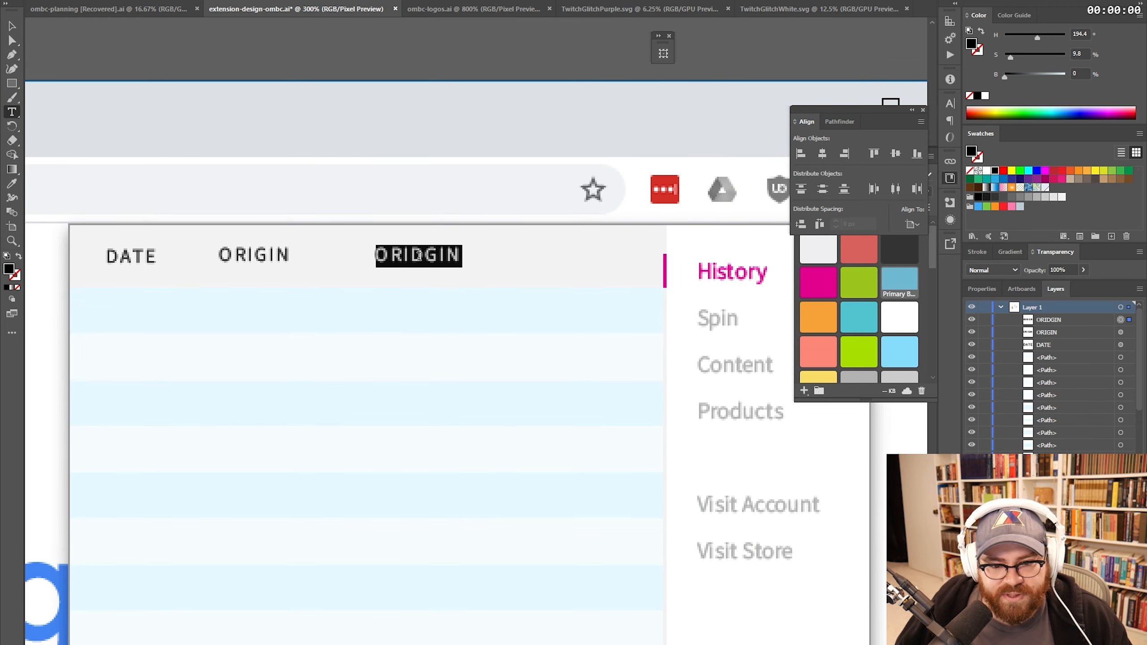
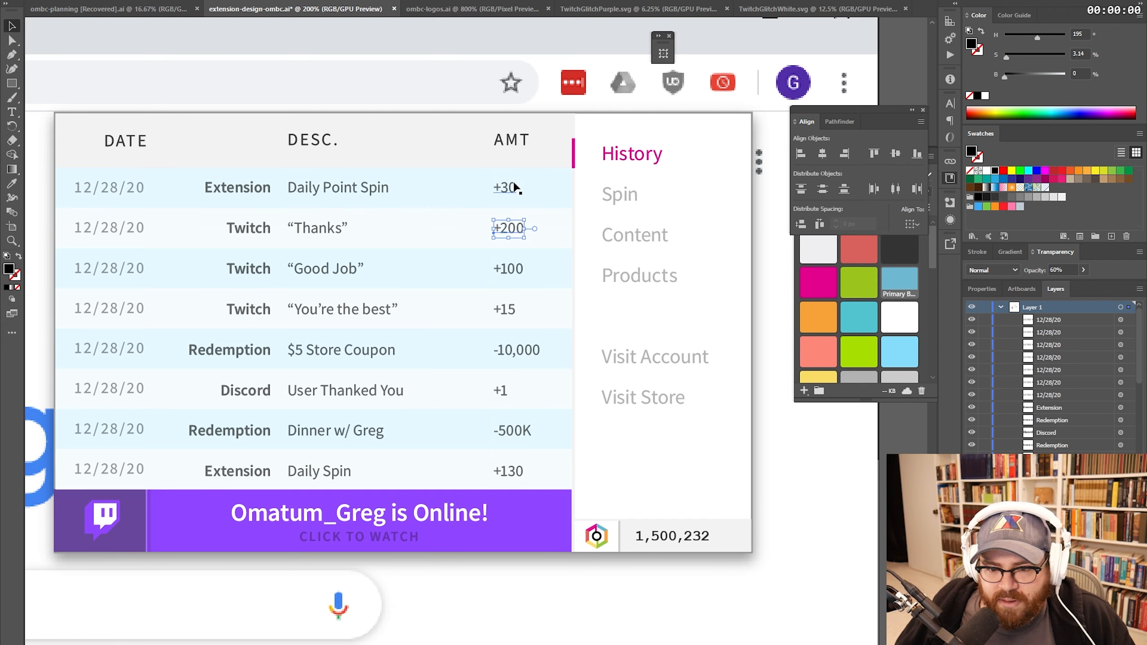
- Select the positive AMT amounts, starting with +30, and colour them green
click(513, 187)
shift+click(513, 232)
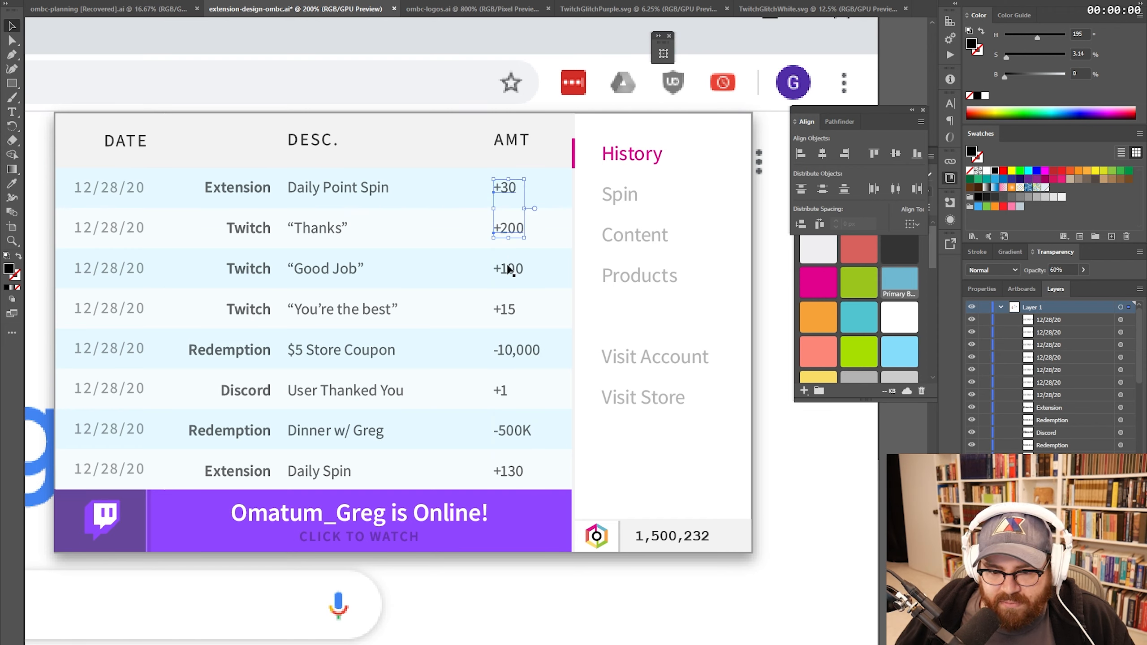
shift+click(515, 271)
shift+click(509, 312)
shift+click(503, 386)
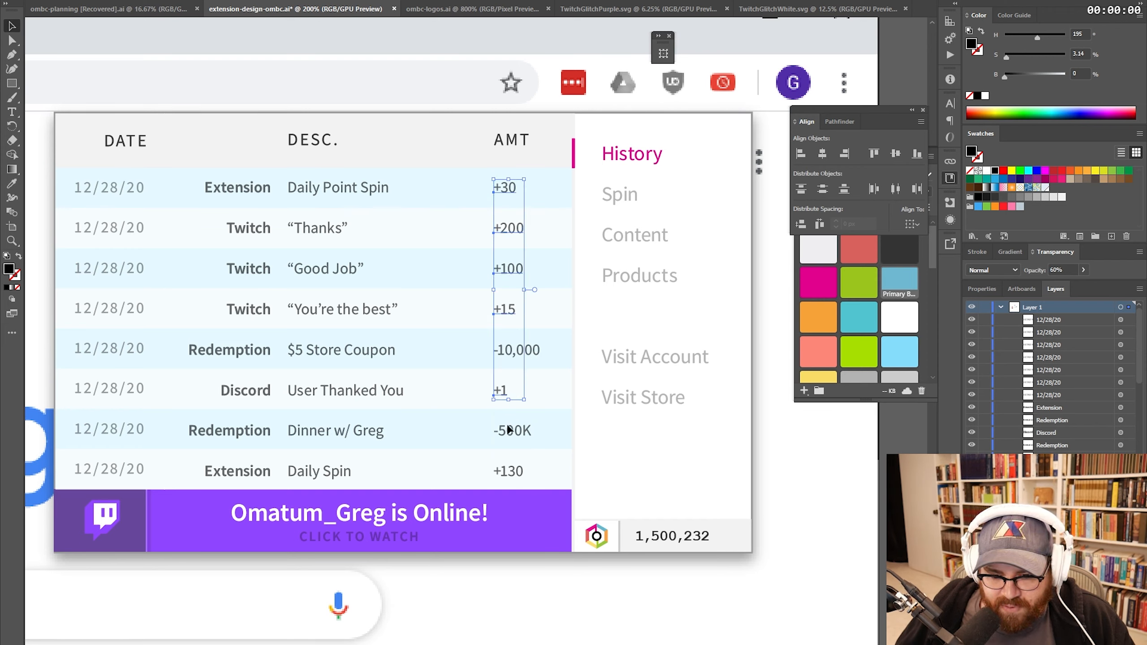
shift+click(506, 472)
click(870, 359)
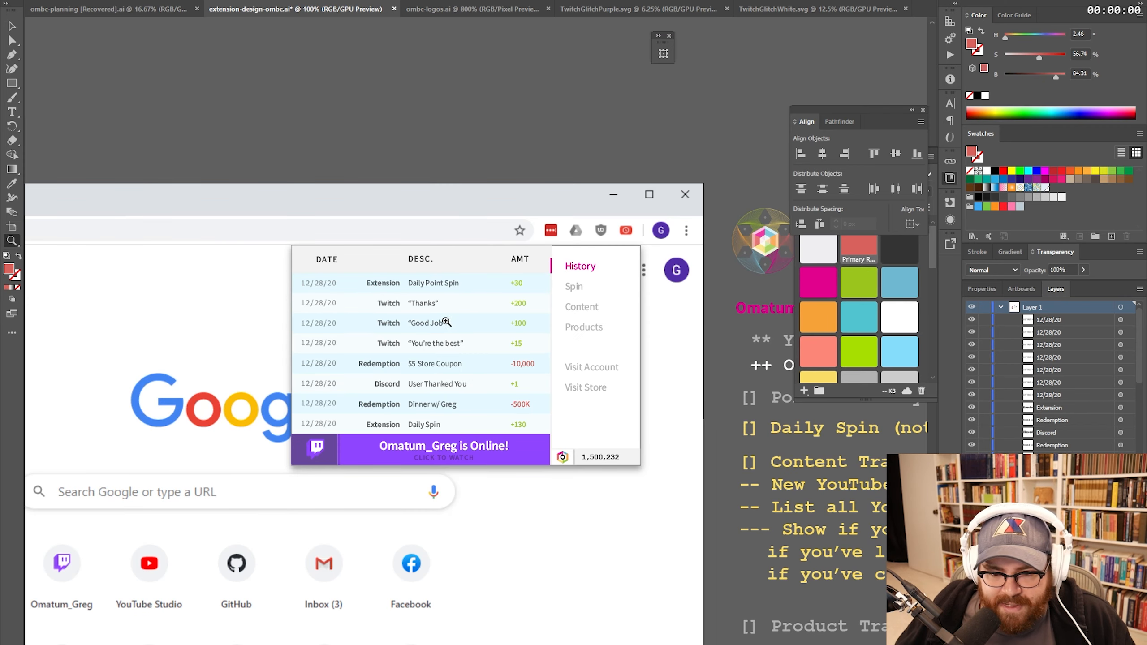
click(446, 322)
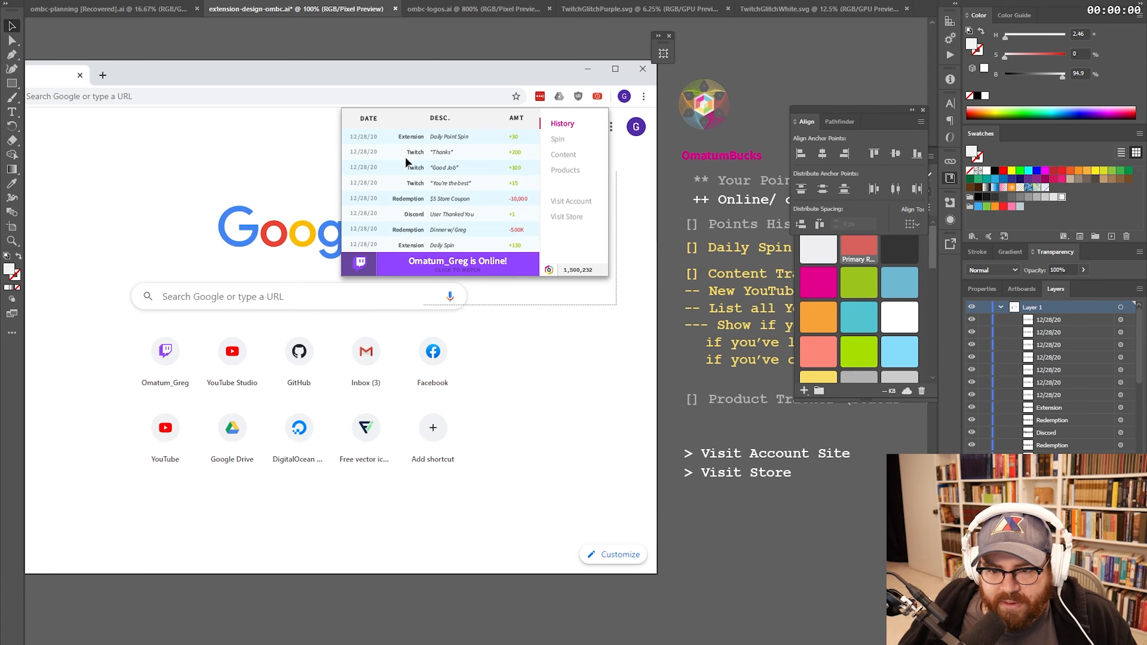
- Move the copied mockup's pink page marker down beside Spin
drag(405, 159, 330, 97)
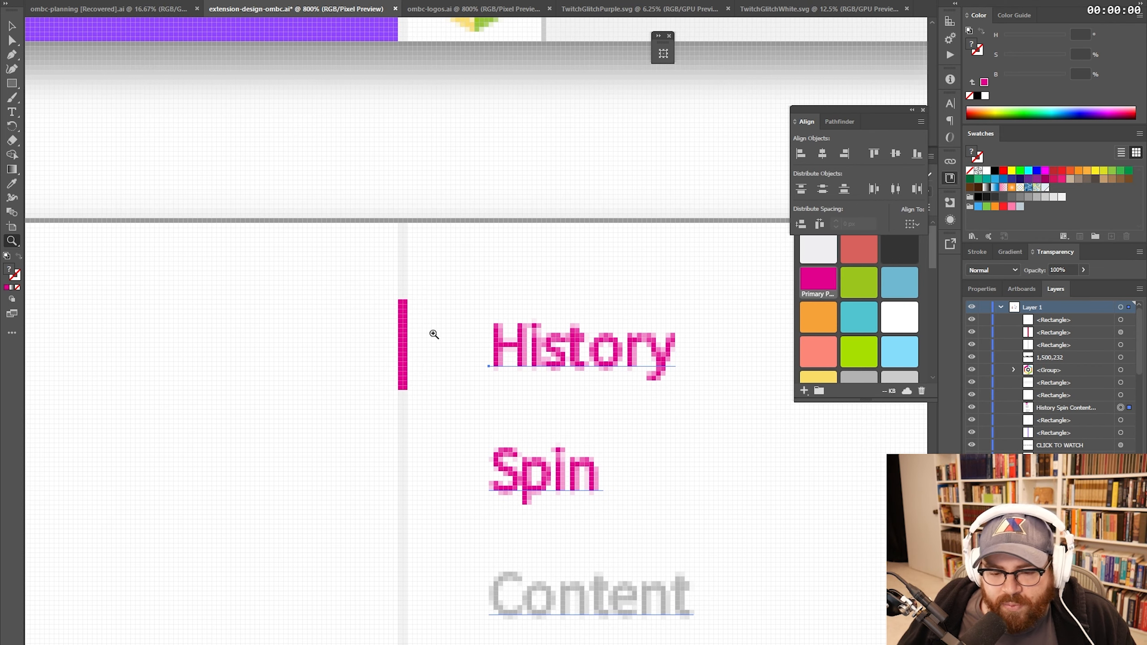
key(v)
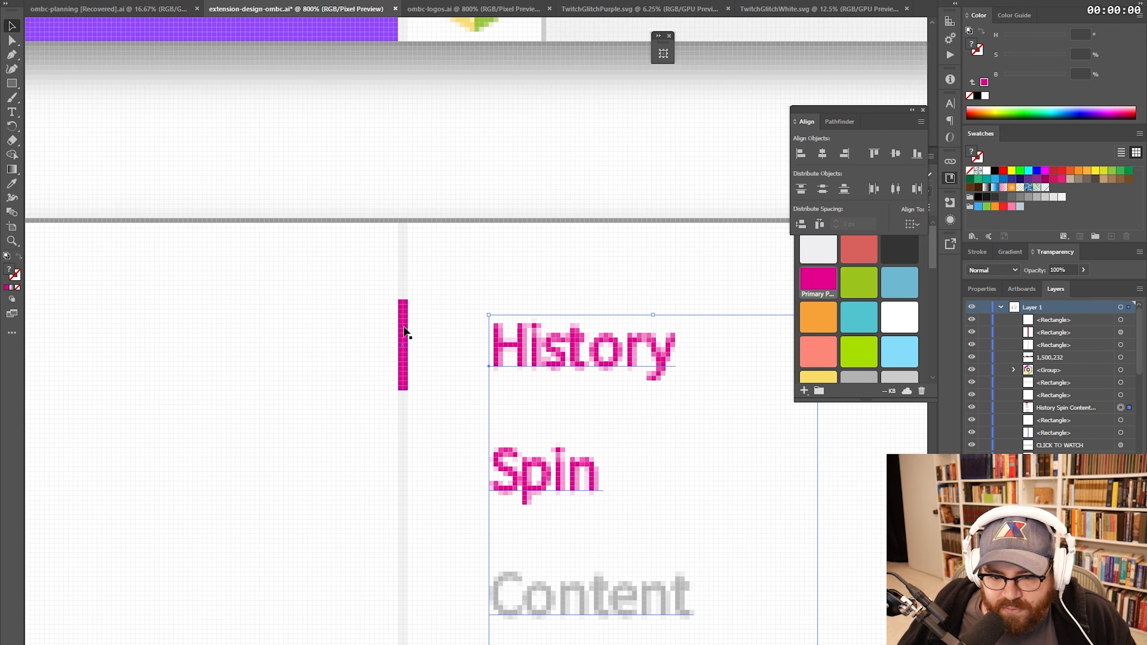
click(403, 318)
drag(403, 318, 406, 439)
drag(554, 371, 497, 361)
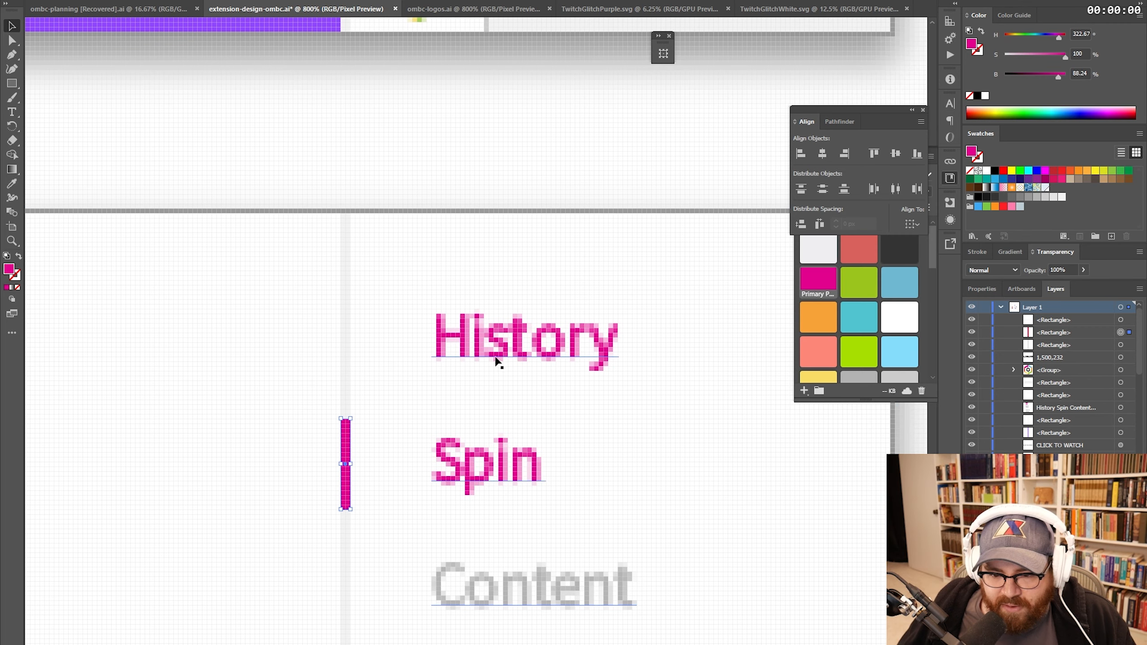
- Give the History label Content's grey and select the AVAILABLE badge background
key(t)
triple_click(491, 351)
key(i)
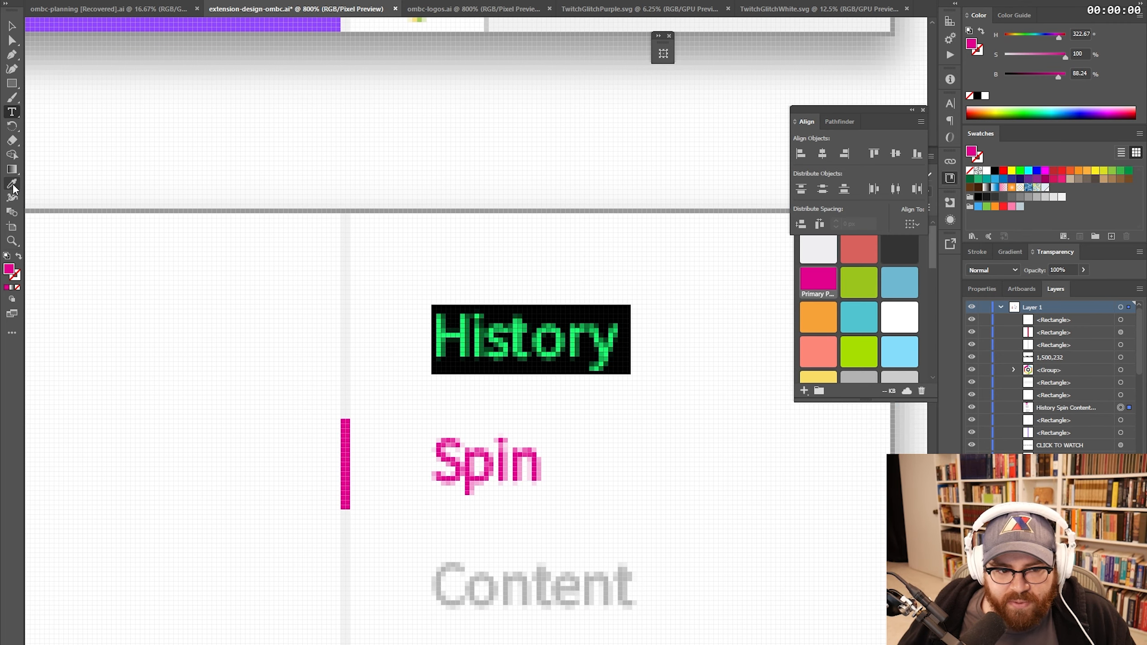
click(617, 594)
key(v)
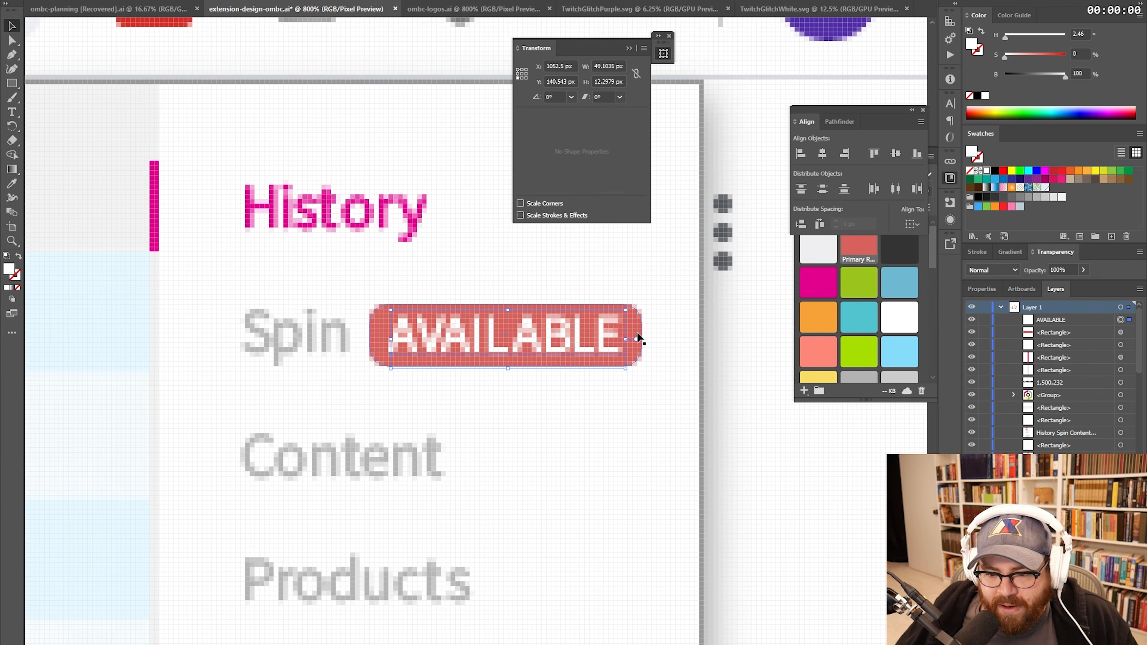
click(639, 336)
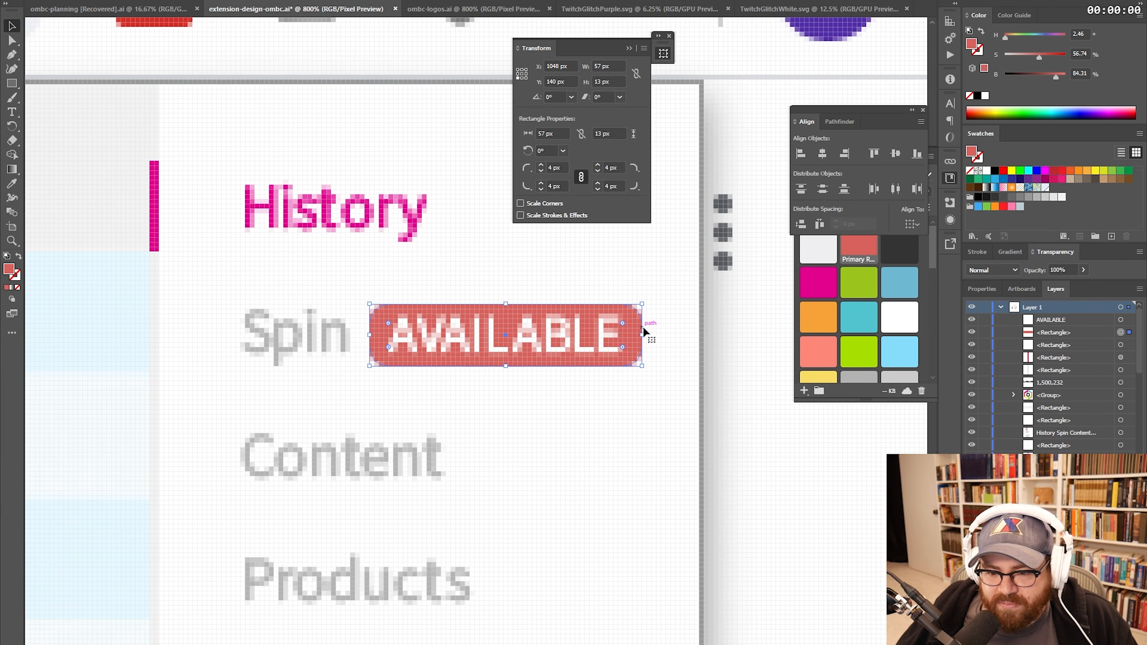
- Fill the AVAILABLE badge background with the Primary Green swatch, then deselect it
click(862, 291)
click(768, 325)
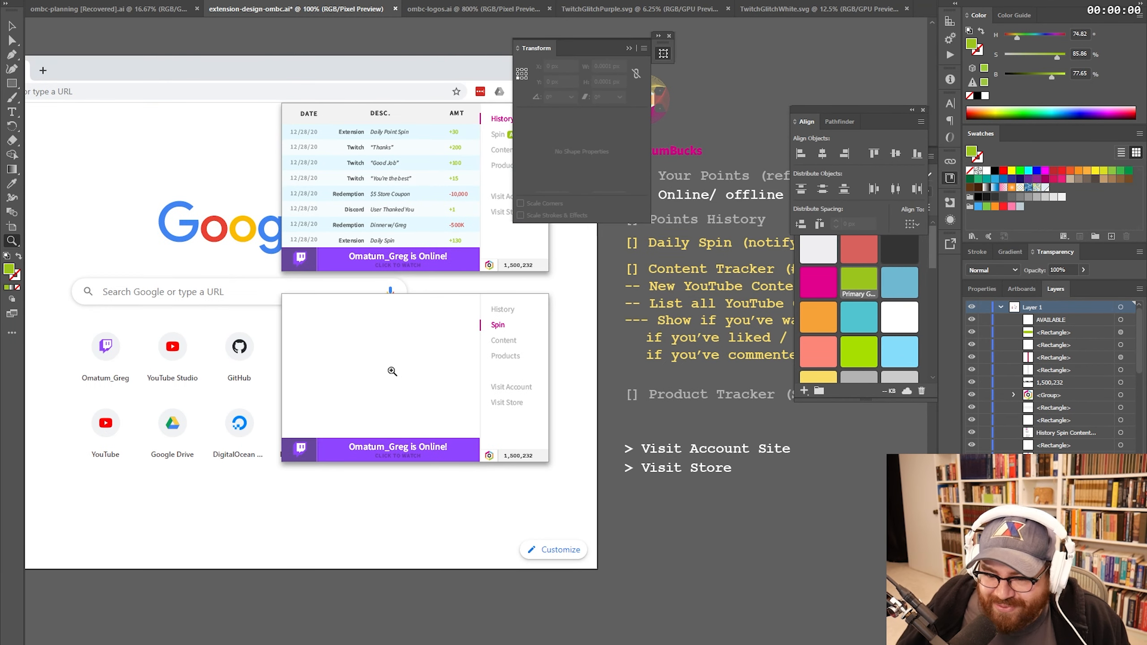
- Switch to the Notepad window holding the spin-feature notes
key(alt+Tab)
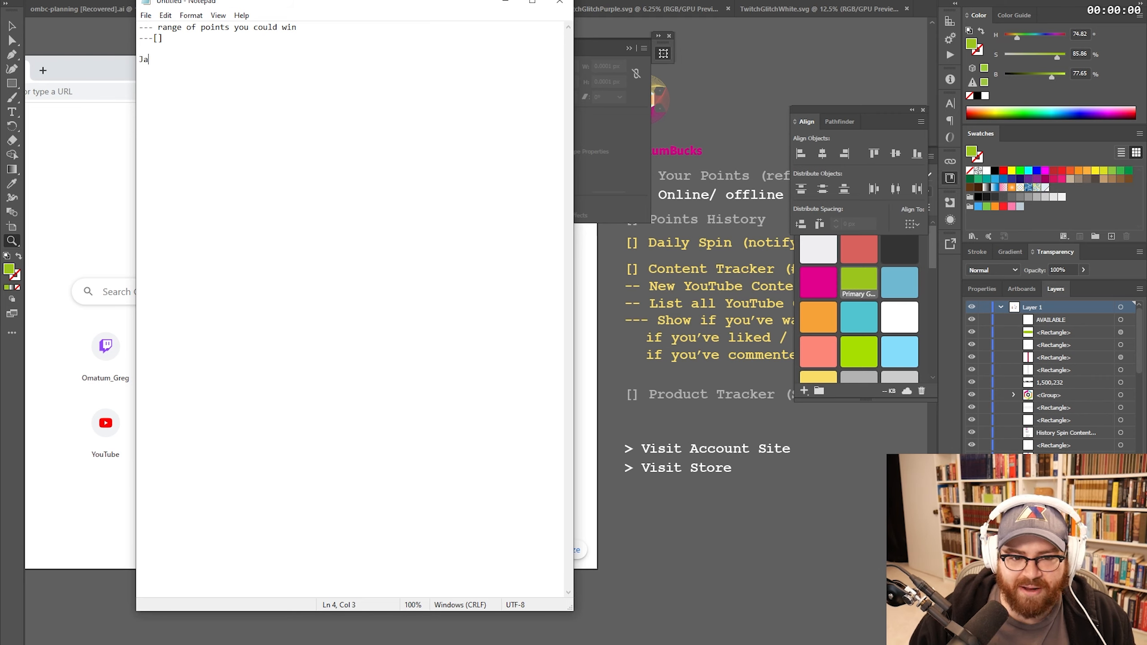
- Add a '--- Jackpot Tick' line to the spin notes and begin the next item
text(Jack)
key(BackSpace)
key(BackSpace)
key(BackSpace)
key(BackSpace)
text(--- Jackpot Tick)
key(Return)
key(Return)
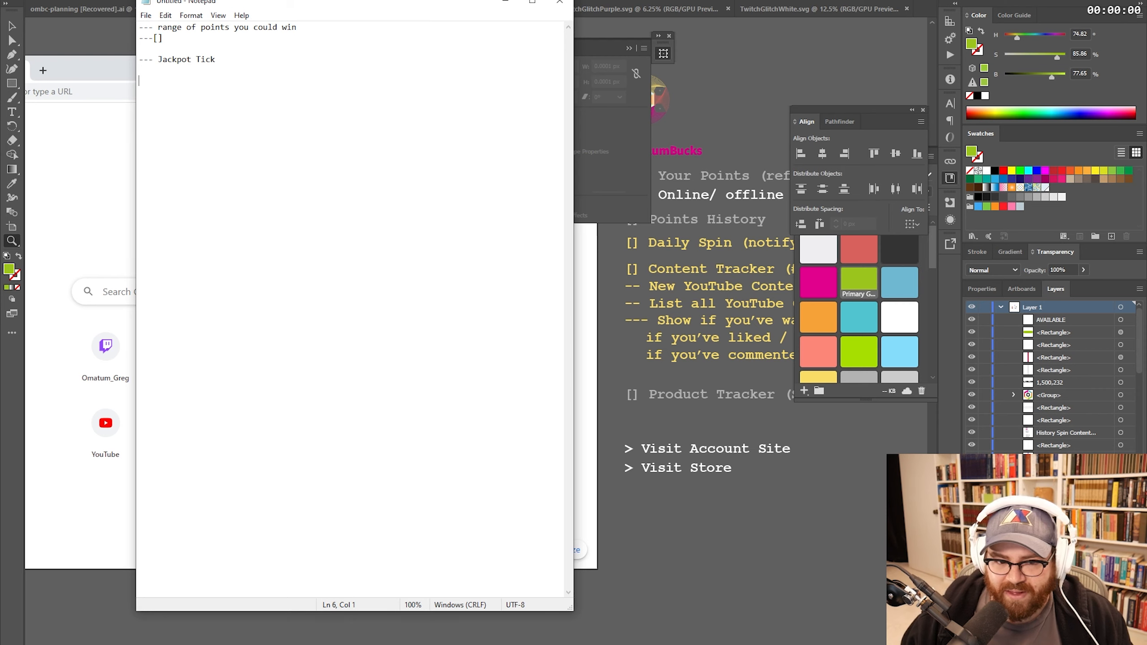
text(--)
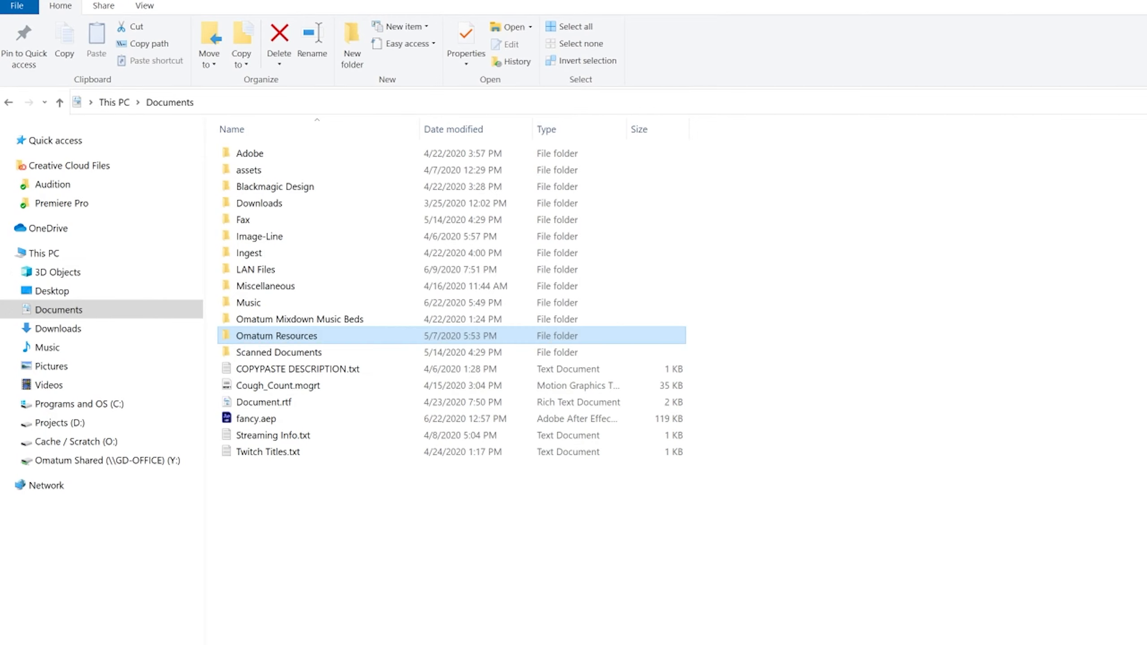
- Open the Omatum Resources sound effects folder and preview the Wheel Spin Bonus Game image
double_click(269, 333)
double_click(264, 218)
click(281, 585)
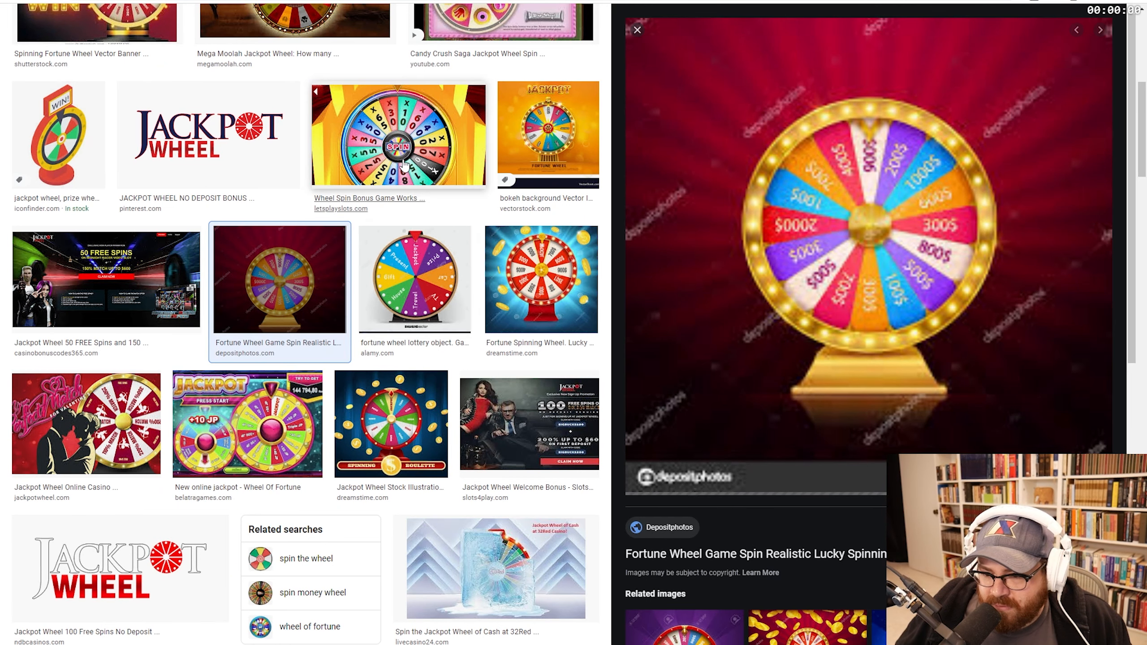
click(407, 154)
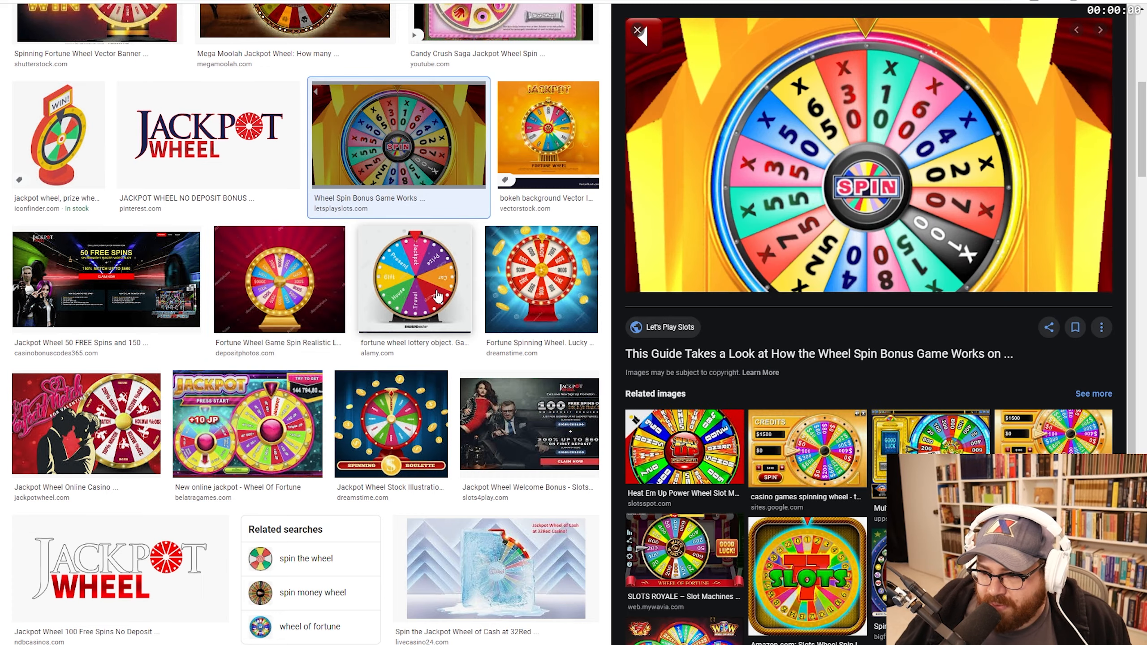
scroll(449, 265, up, 6)
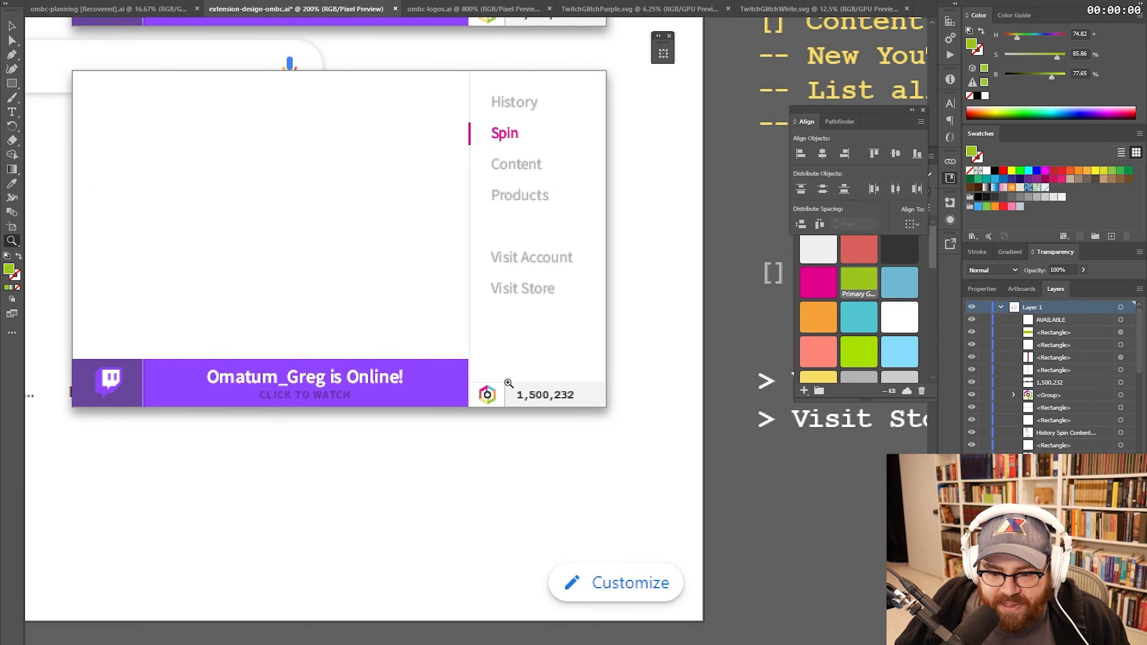
- Stretch the lower Spin page mockup about 225 px taller by dragging its bottom edge down
key(ctrl+minus)
key(ctrl+minus)
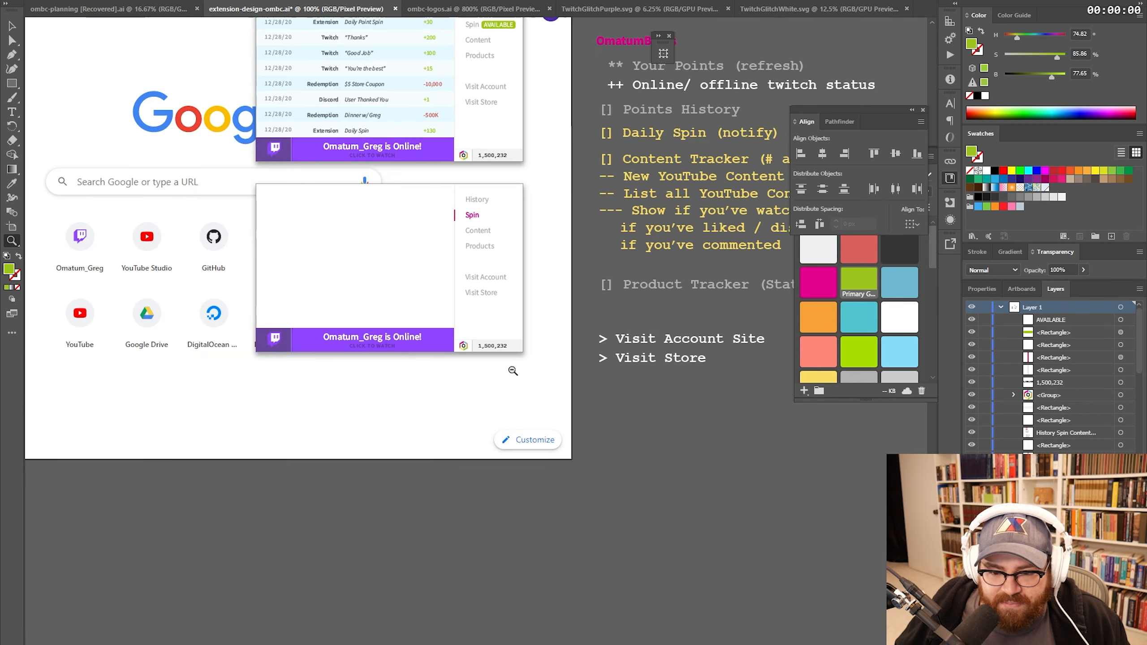
key(ctrl+minus)
key(ctrl+plus)
drag(458, 340, 549, 322)
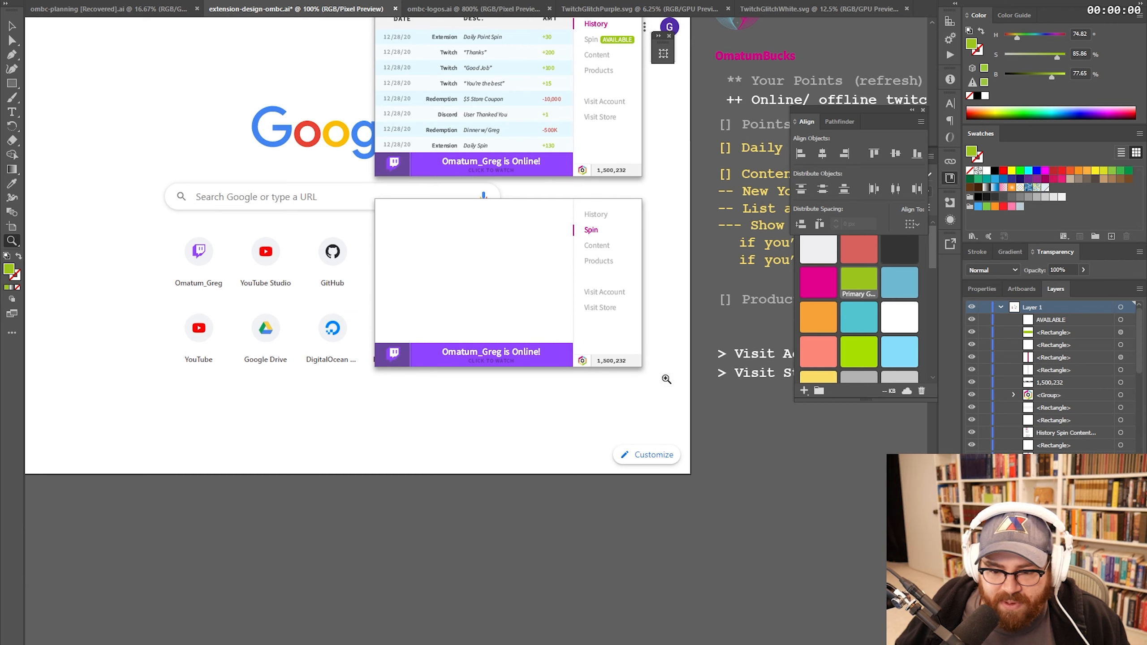
key(a)
drag(654, 332, 351, 391)
drag(641, 367, 640, 471)
key(v)
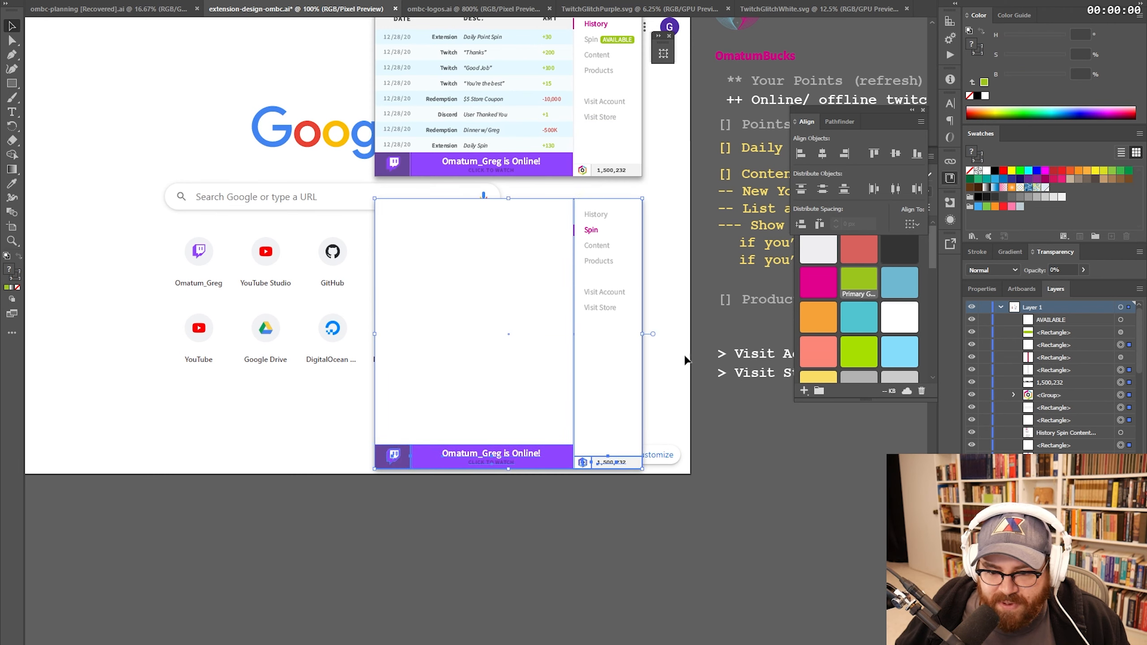
click(670, 348)
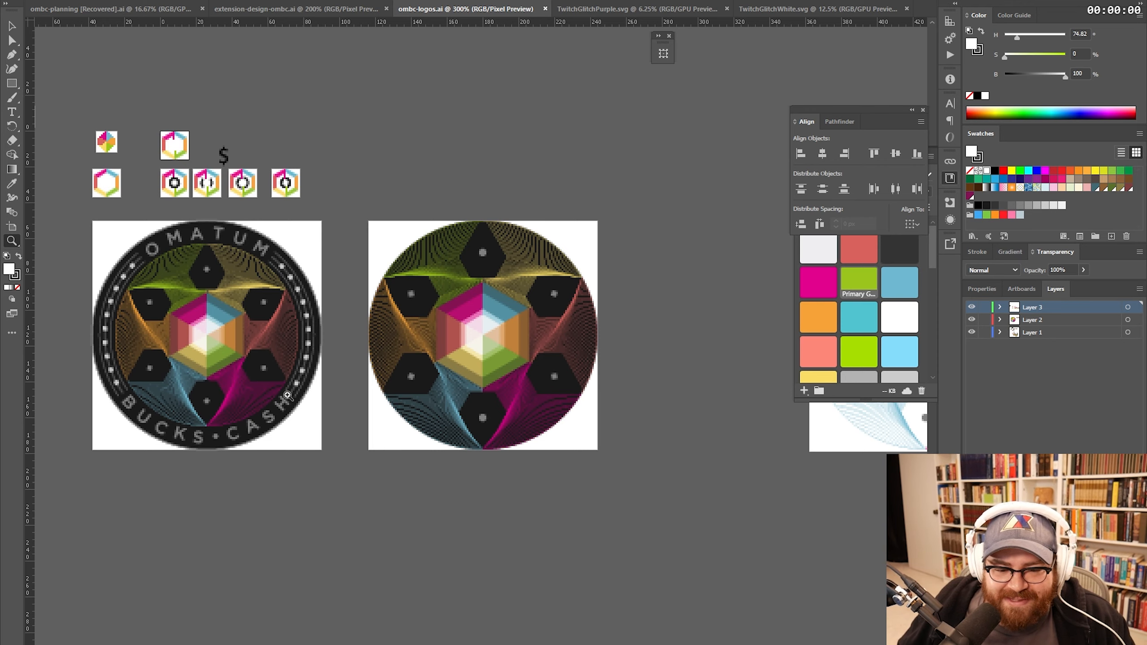
- Paste the detailed Omatum Bucks Cash coin artwork into the Spin page
click(294, 365)
key(v)
drag(514, 473, 259, 164)
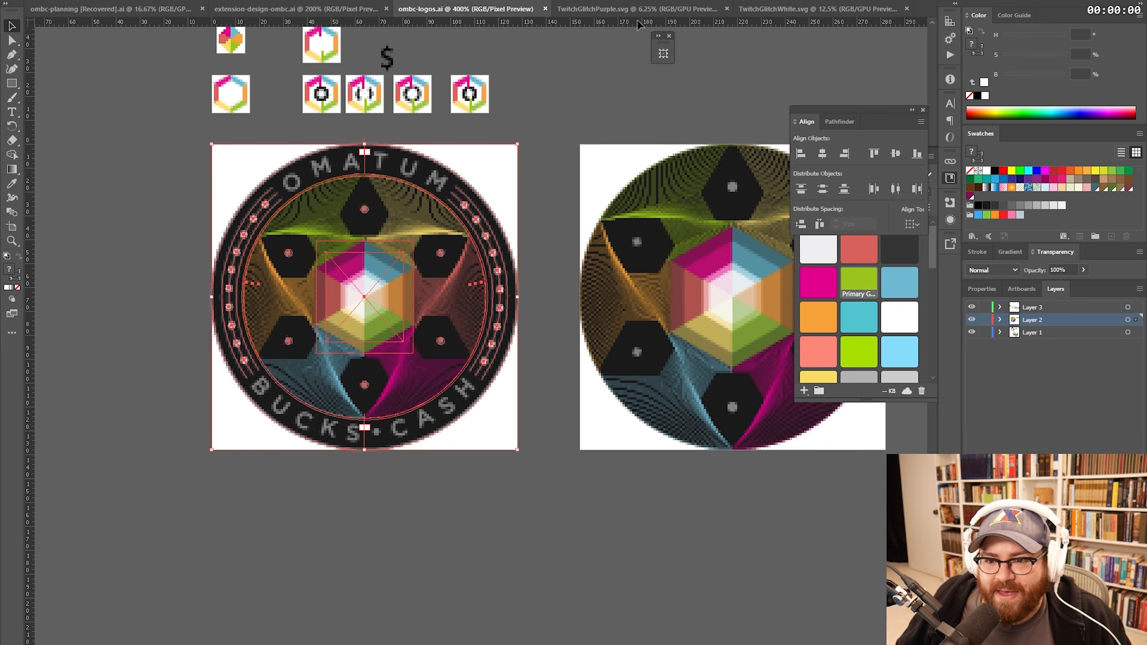
key(ctrl+shift+Tab)
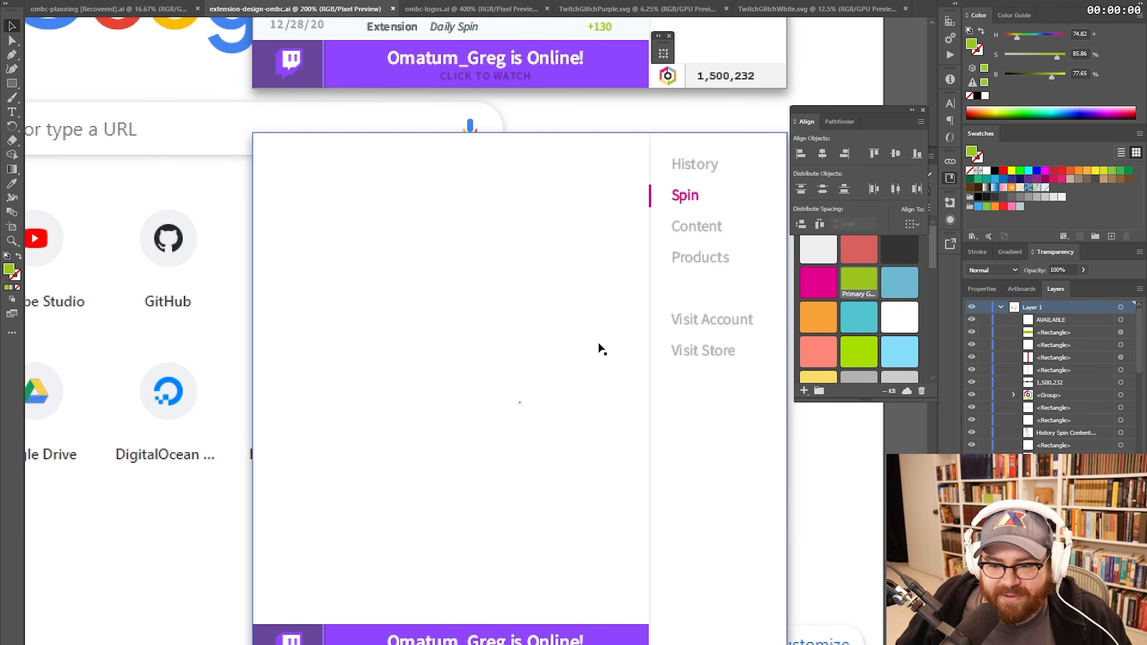
key(ctrl+v)
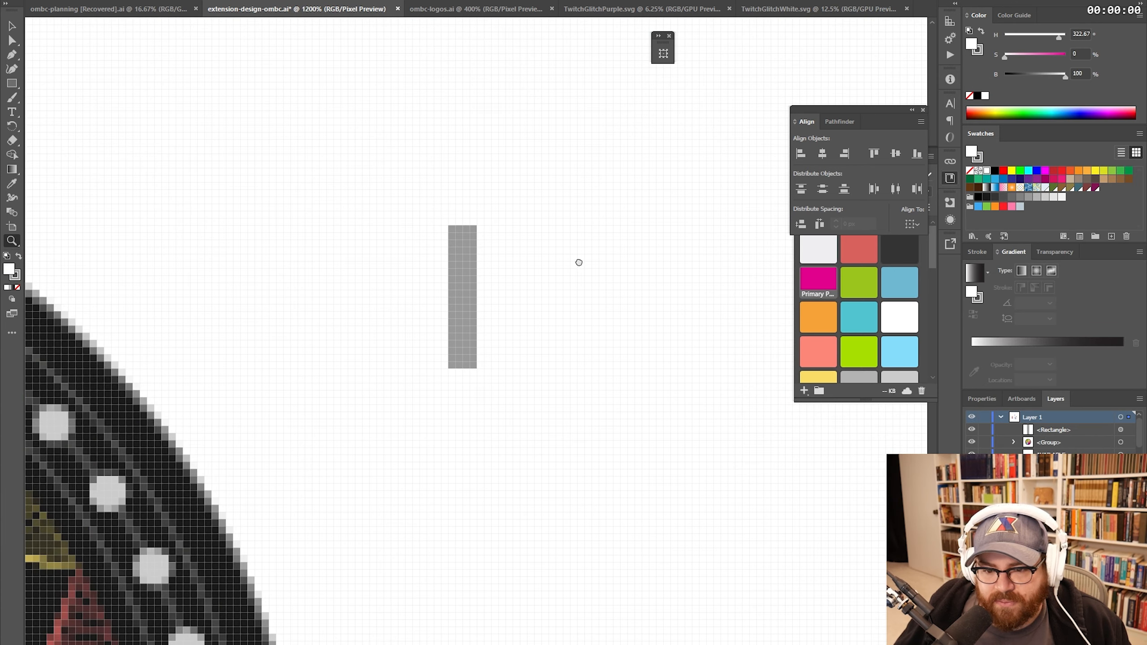
- Duplicate the grey bar just below itself, repeating for a column of bars
drag(579, 263, 551, 169)
key(v)
drag(445, 165, 446, 327)
key(ctrl+d)
key(ctrl+d)
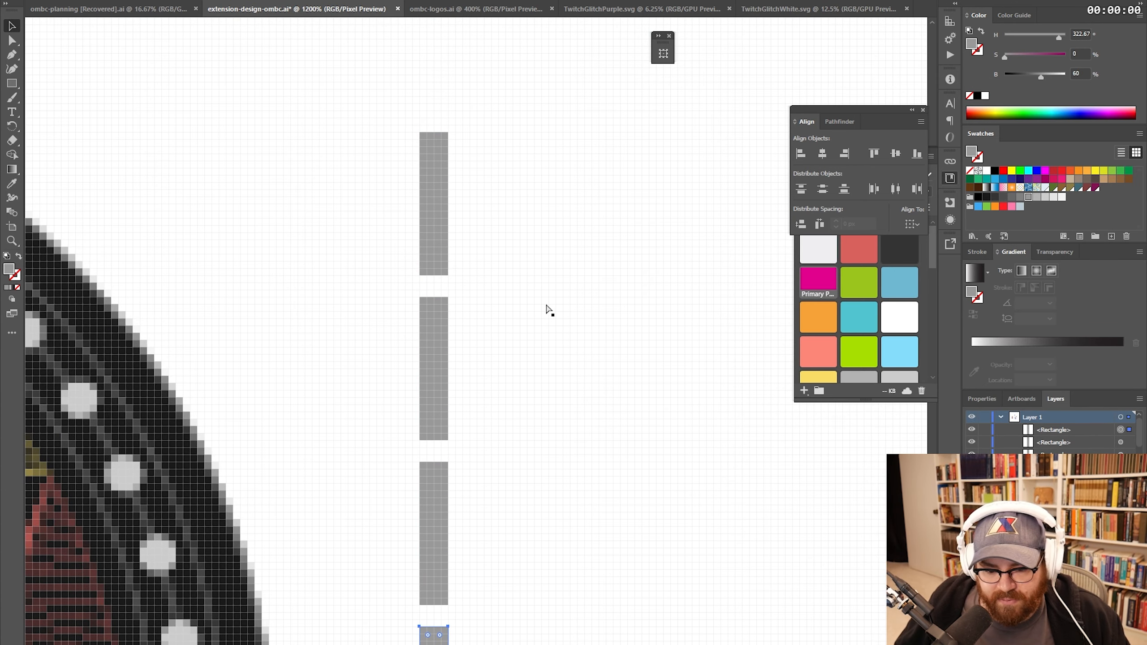
- Fill the top grey bar with primary blue
key(z)
alt+click(507, 354)
alt+click(507, 355)
alt+click(375, 372)
alt+click(375, 372)
key(v)
click(572, 234)
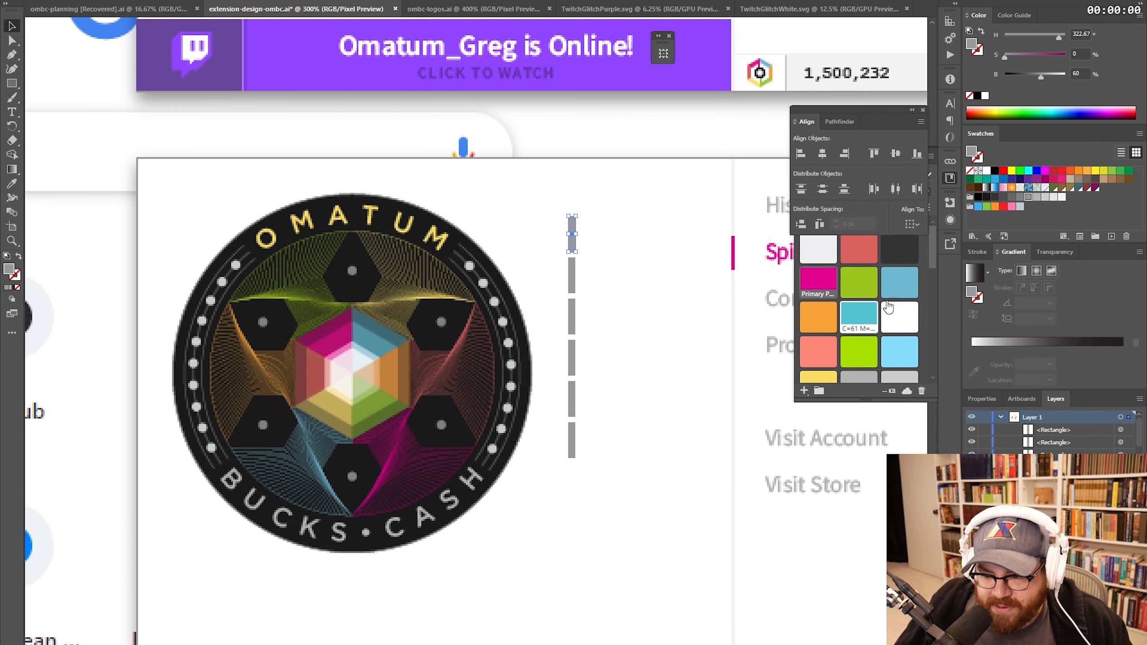
click(900, 289)
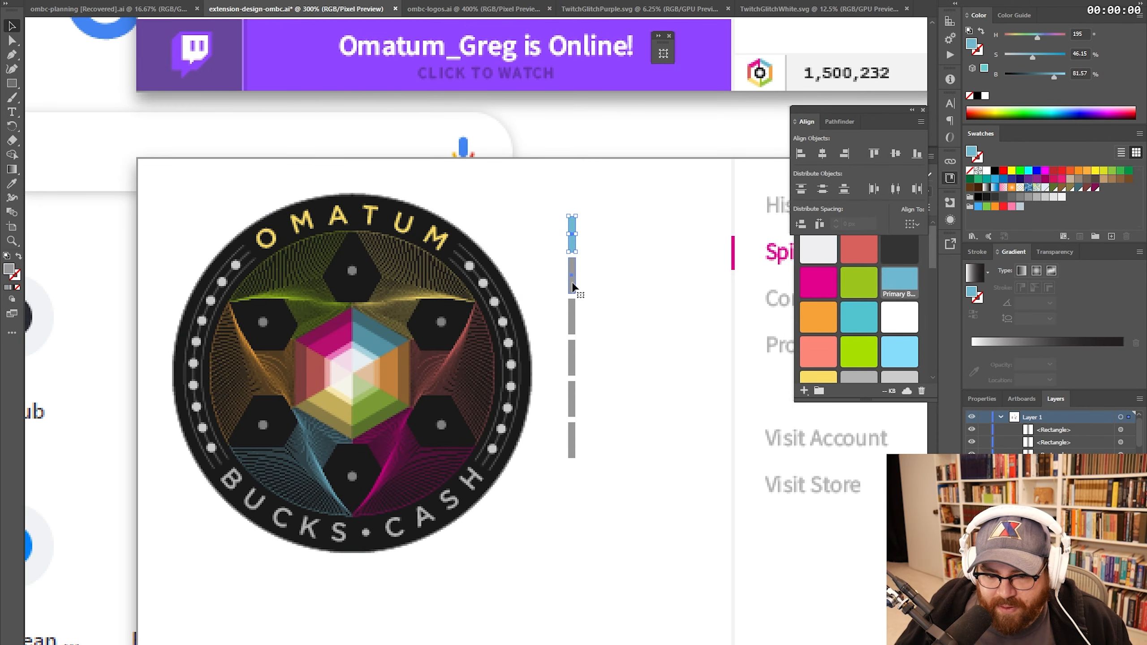
click(578, 294)
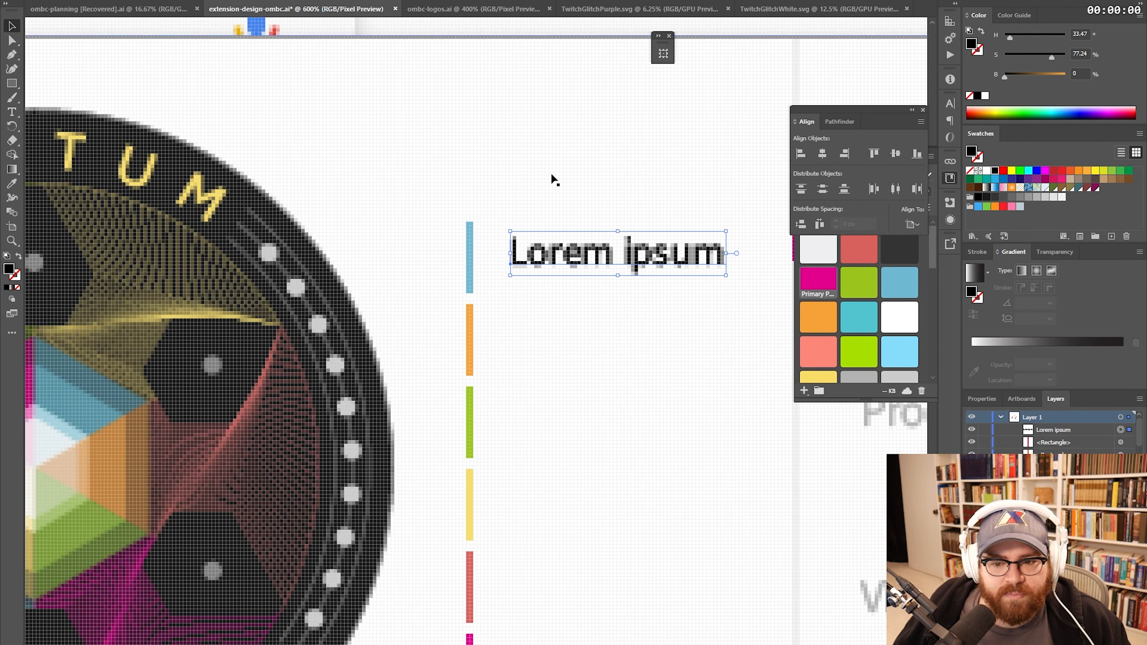
- Copy the label beside the bars, retype the last one as 100X, and select the label column
drag(603, 262, 560, 165)
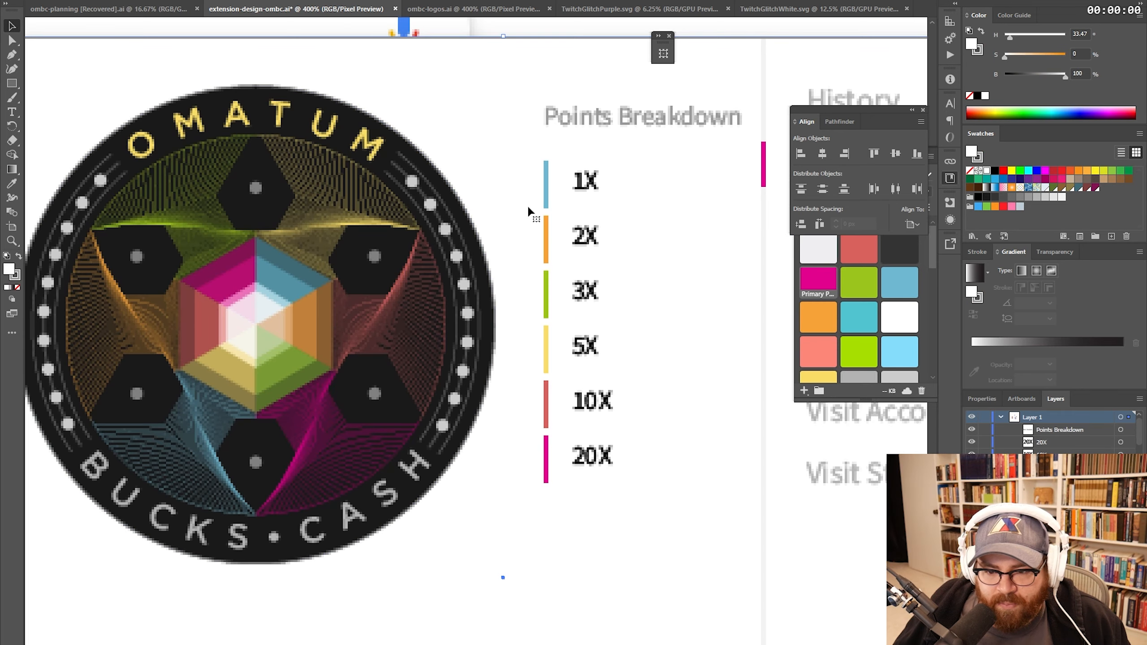
key(t)
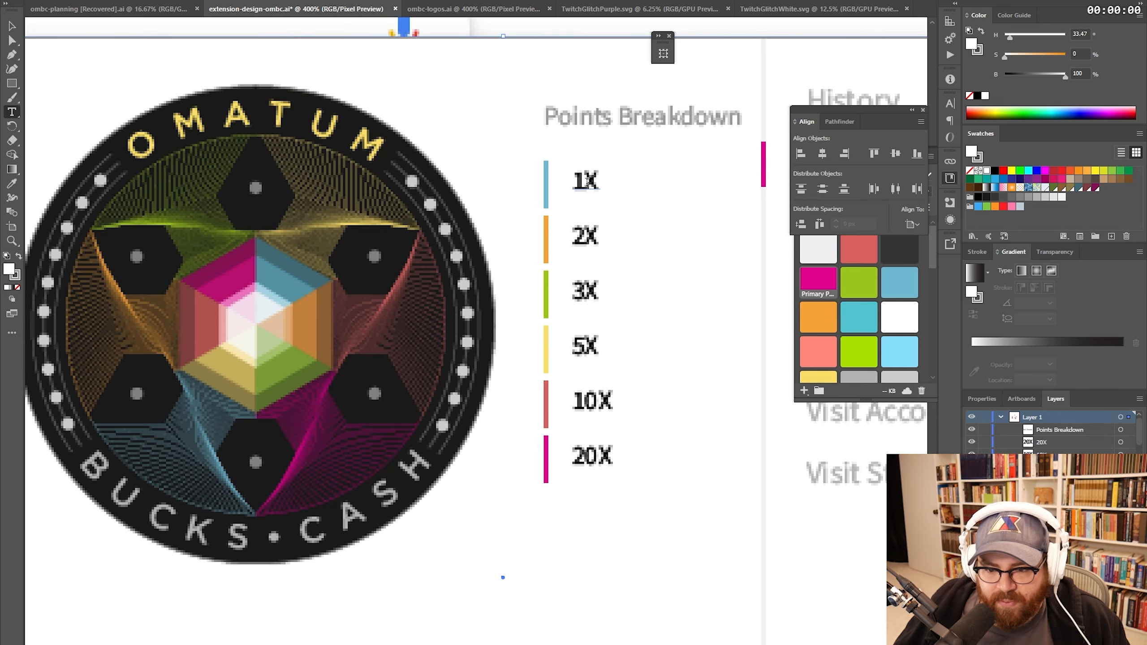
drag(587, 180, 576, 181)
drag(600, 455, 568, 461)
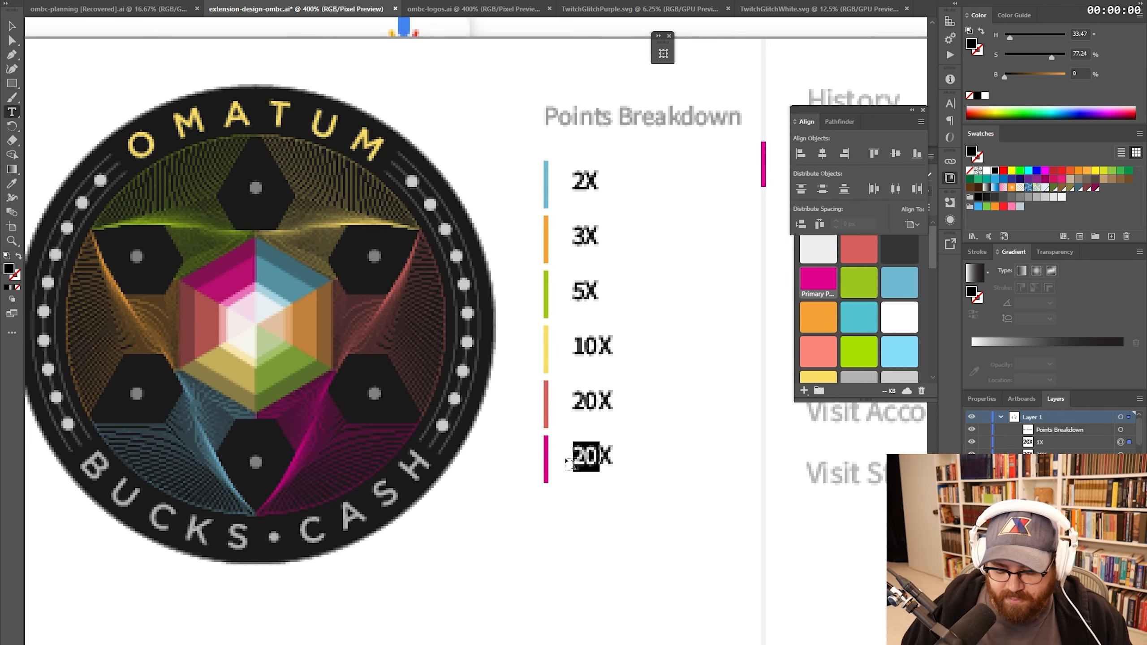
text(100)
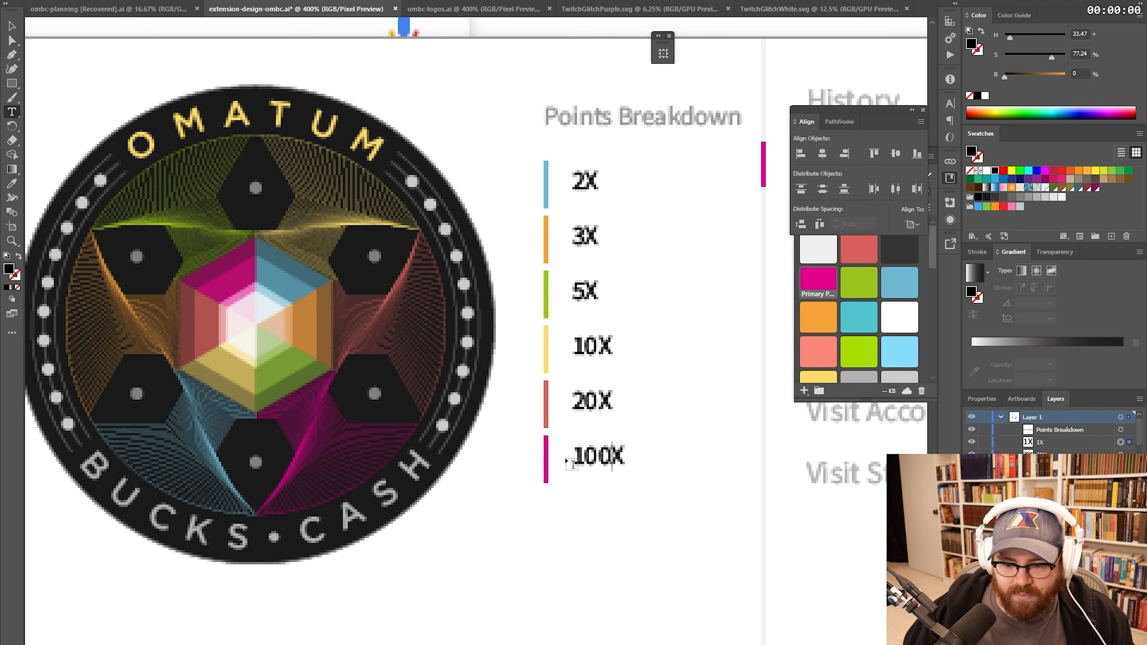
click(15, 26)
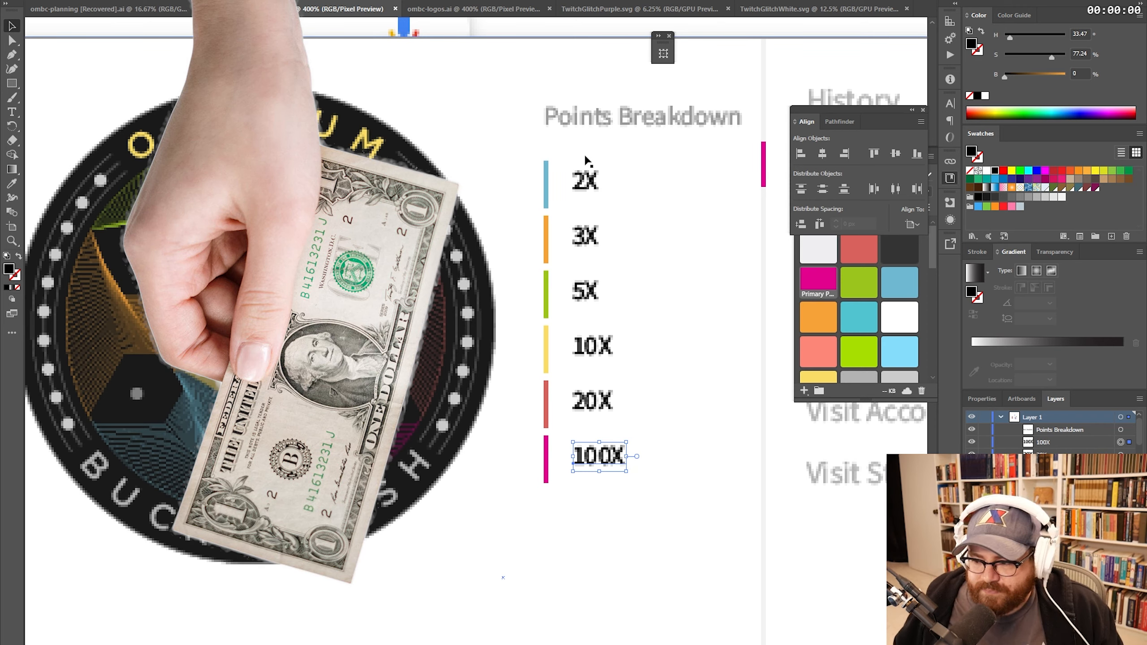
shift+click(592, 187)
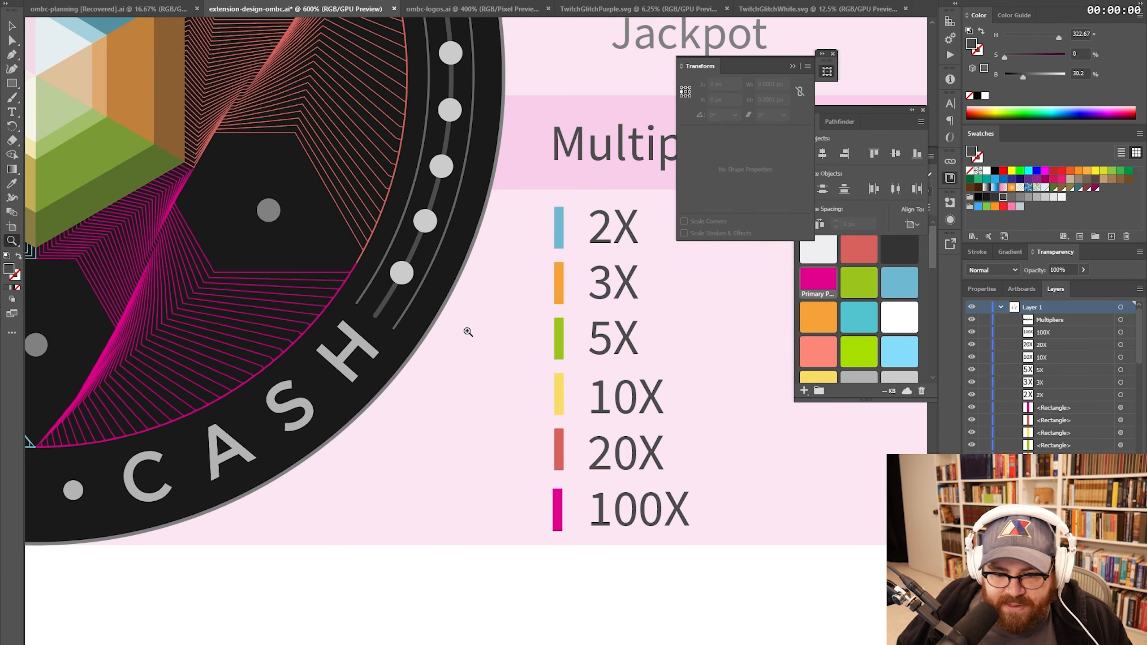
- Draw a white row stripe beside the 100X row and send it behind the logo
drag(488, 419, 570, 360)
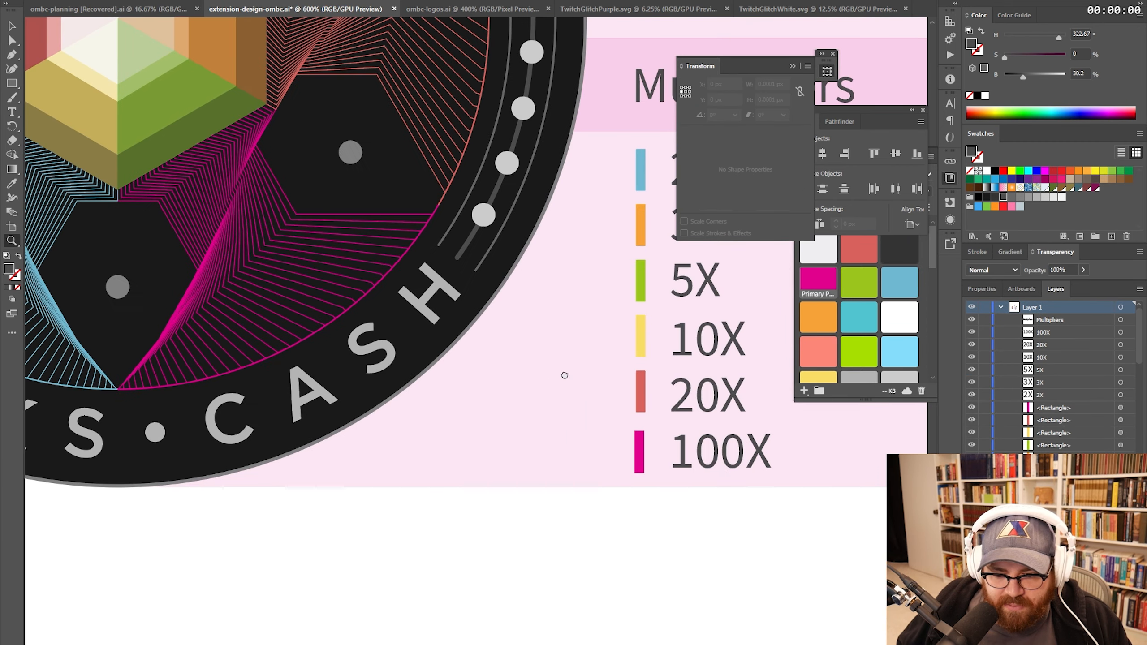
key(n)
key(m)
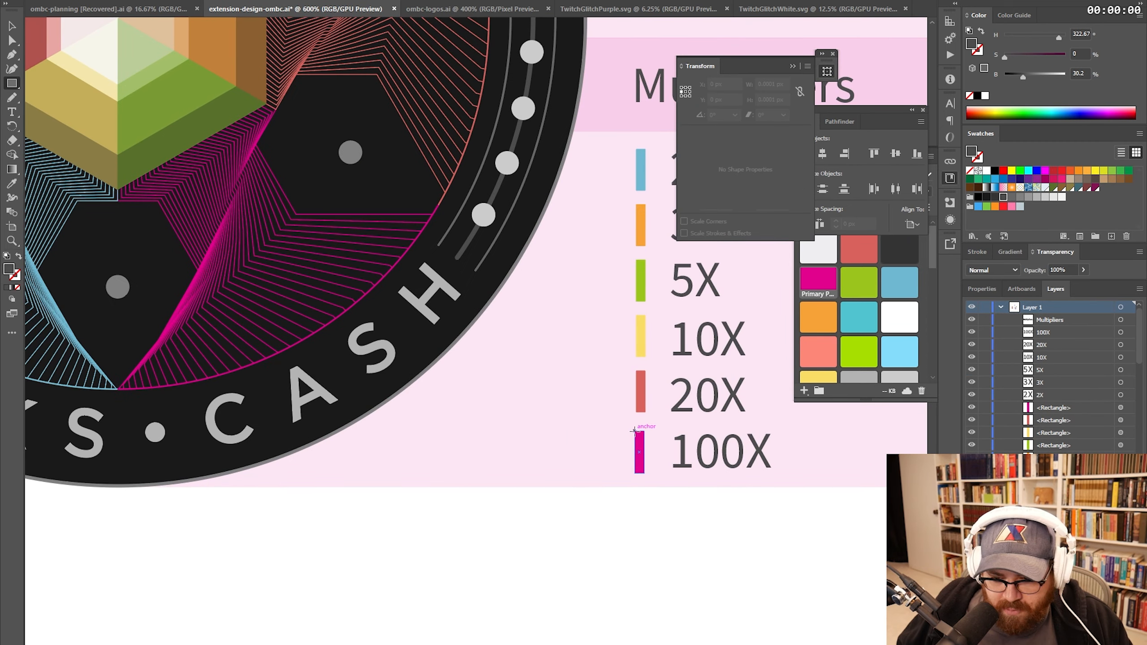
mouse_move(638, 431)
mouse_down()
mouse_move(363, 443)
mouse_move(252, 472)
mouse_up()
key(v)
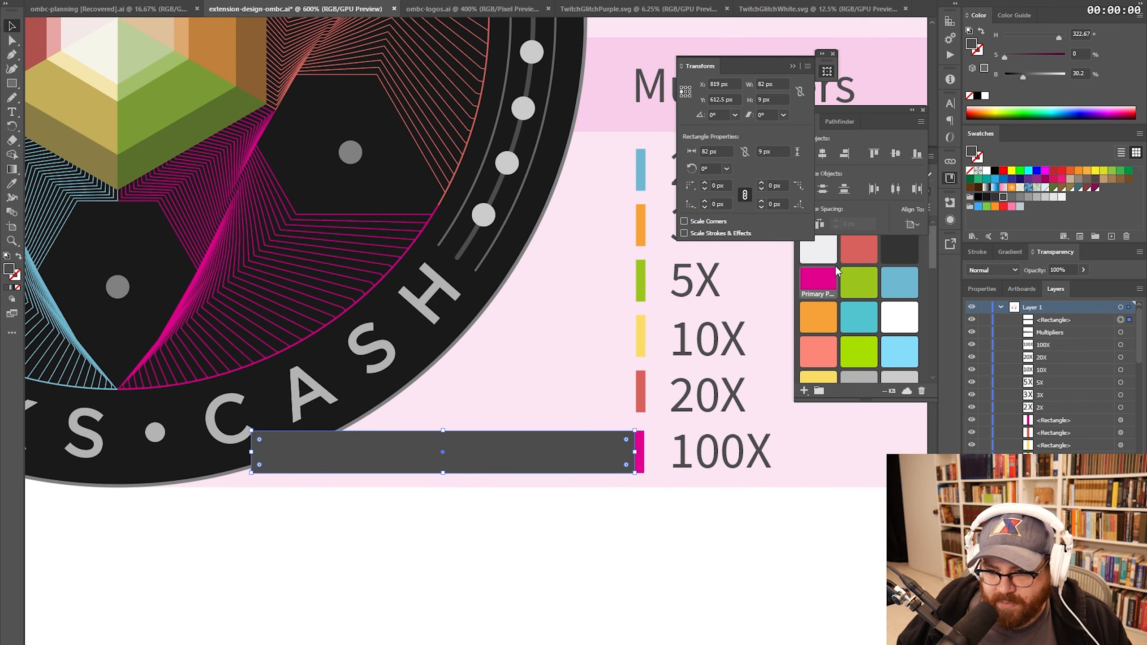
click(818, 249)
key(ctrl+bracketleft)
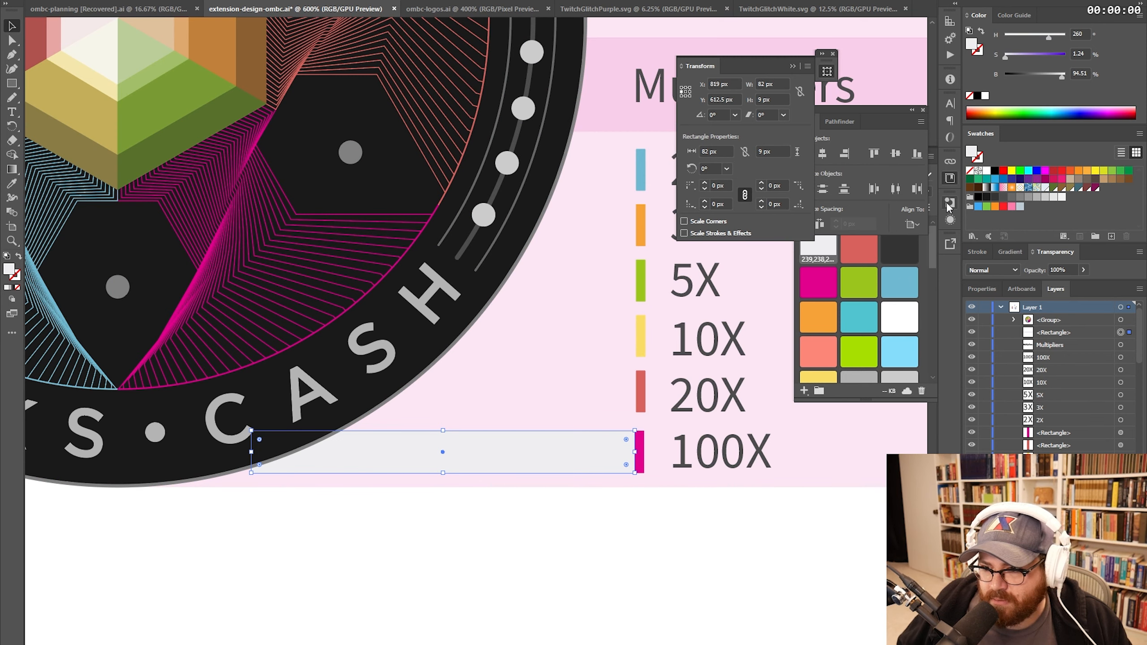
click(987, 171)
key(ctrl+d)
key(ctrl+d)
alt+drag(561, 464, 677, 502)
key(ctrl+z)
key(ctrl+z)
key(ctrl+z)
- Line the stripe's edge up with the magenta bar, using the bar as key object
key(z)
drag(619, 466, 663, 520)
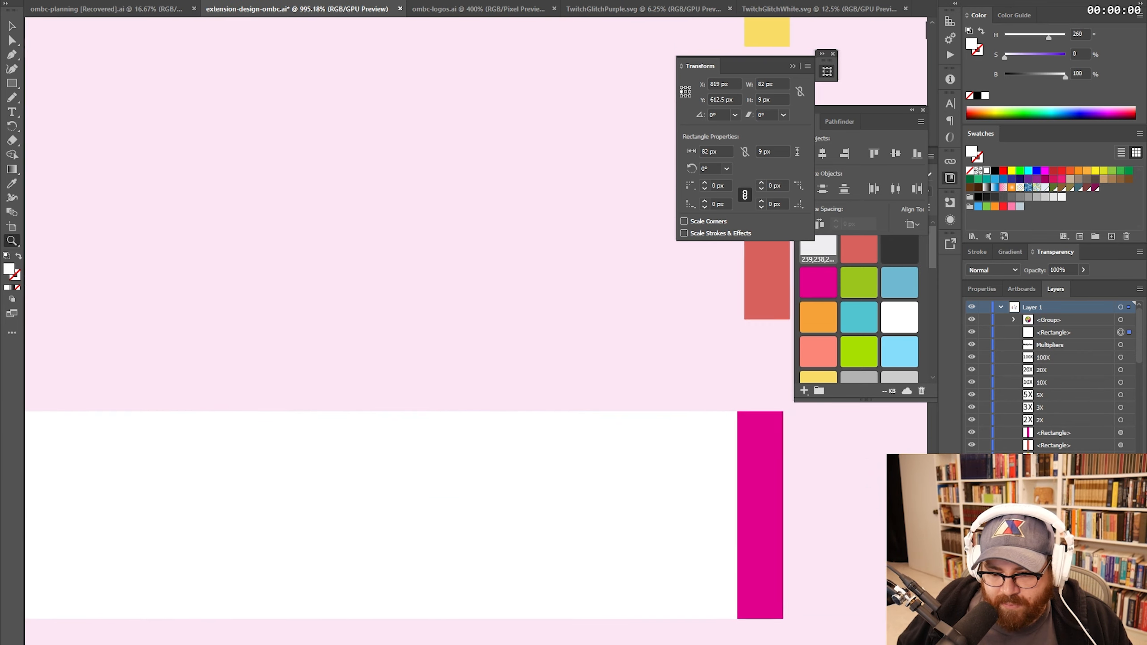
key(v)
drag(739, 516, 740, 516)
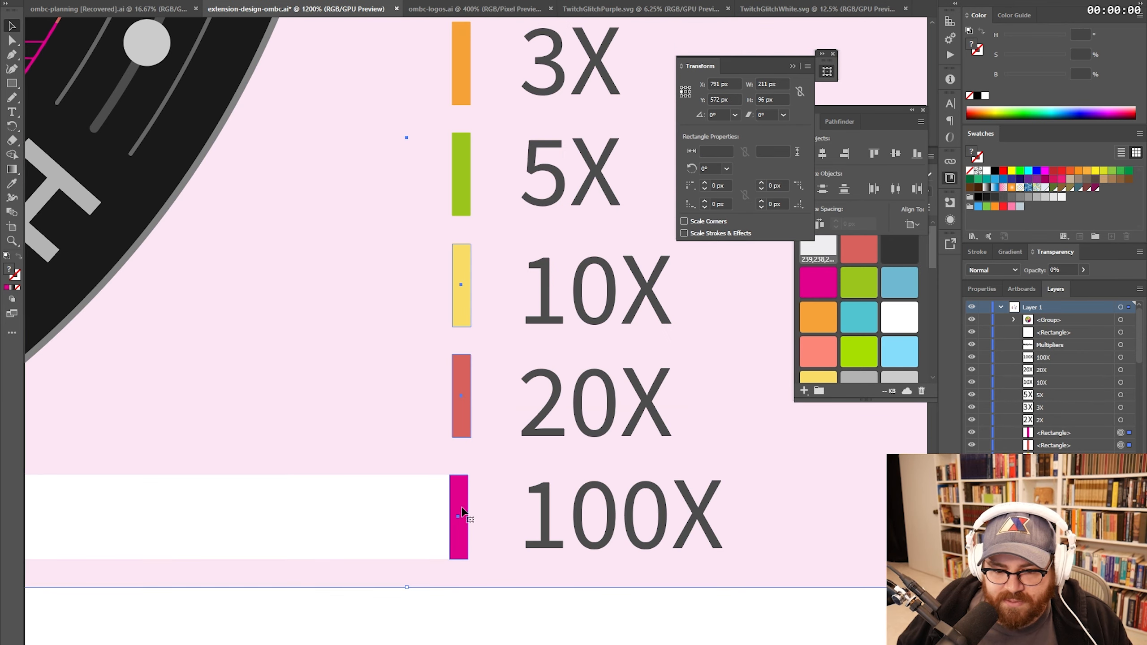
click(467, 503)
click(523, 440)
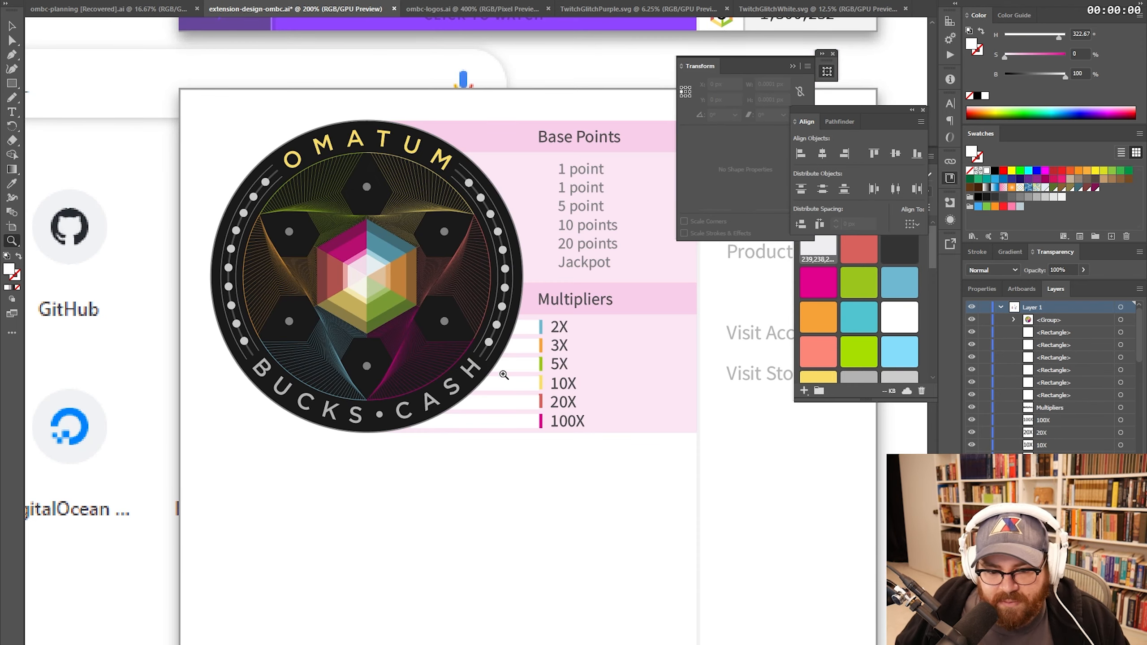
- Select the path parts of the spin panel up to the Base Points heading
drag(587, 368, 456, 390)
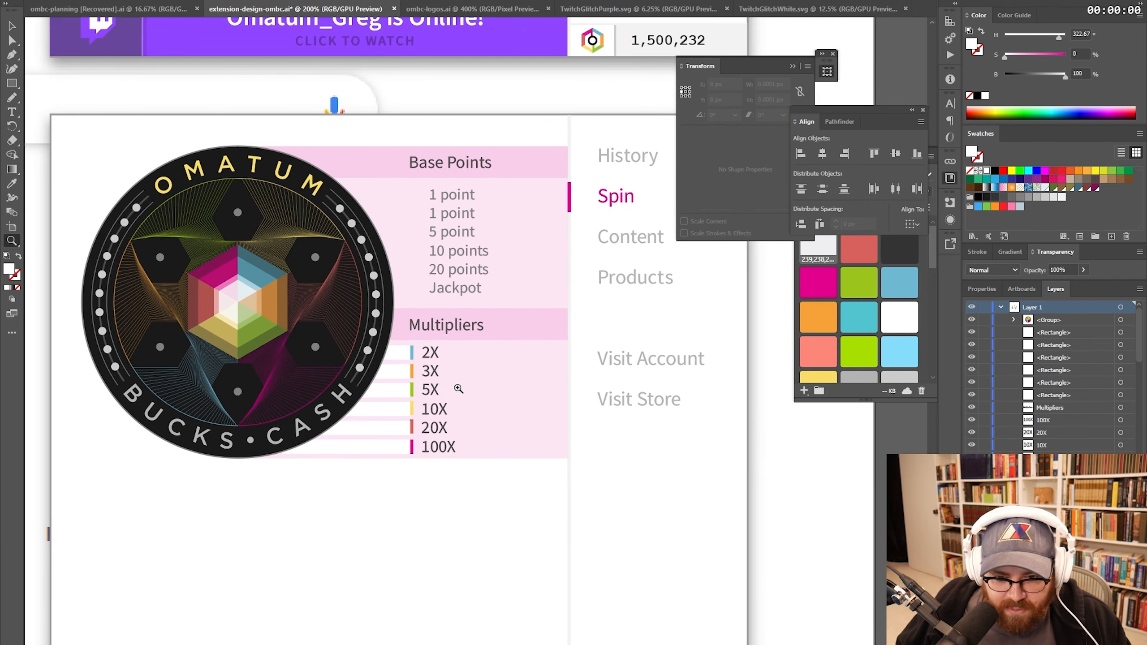
click(461, 289)
click(461, 289)
drag(462, 447, 582, 422)
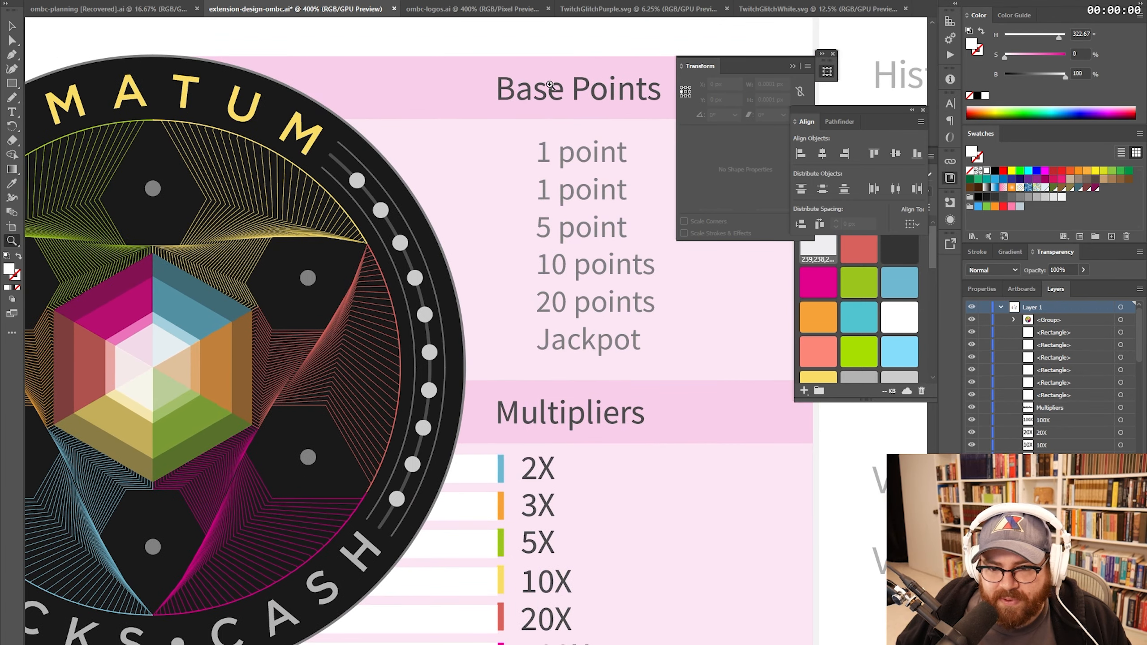
drag(500, 230, 620, 225)
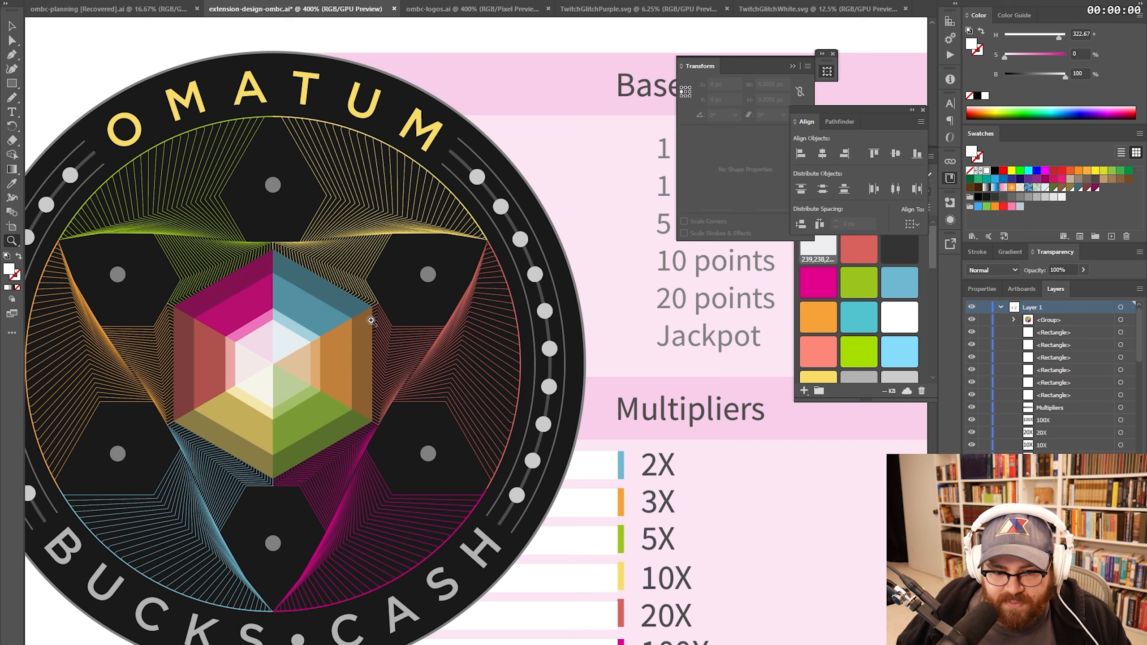
drag(483, 305, 472, 307)
scroll(472, 308, down, 3)
drag(502, 225, 419, 243)
key(a)
drag(506, 397, 406, 124)
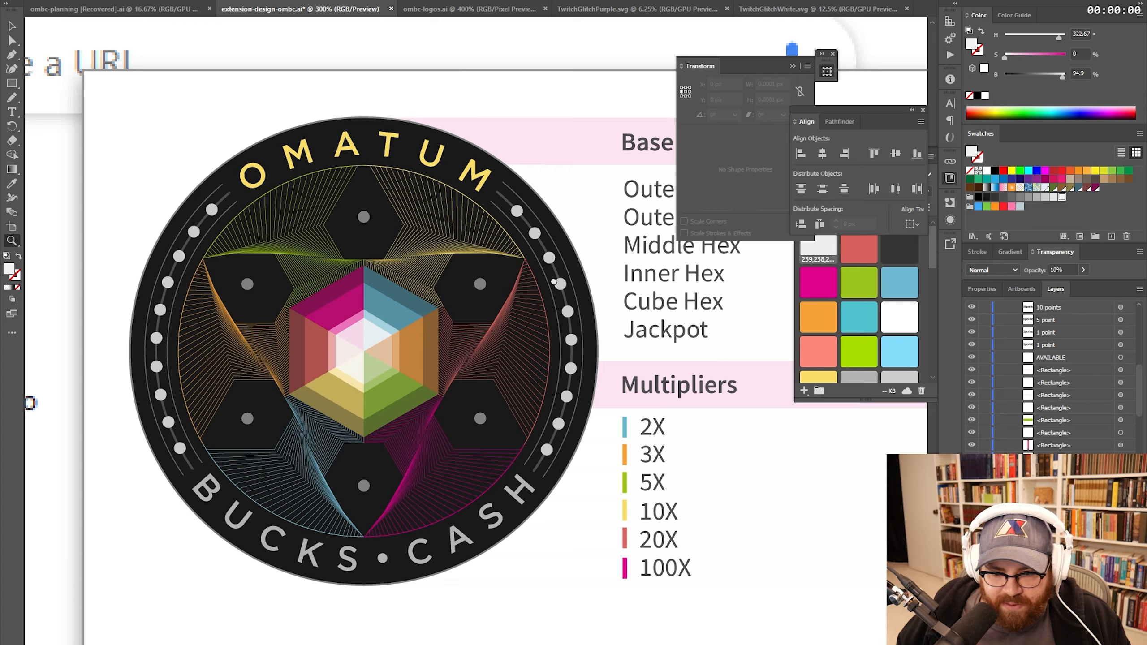
scroll(457, 222, up, 5)
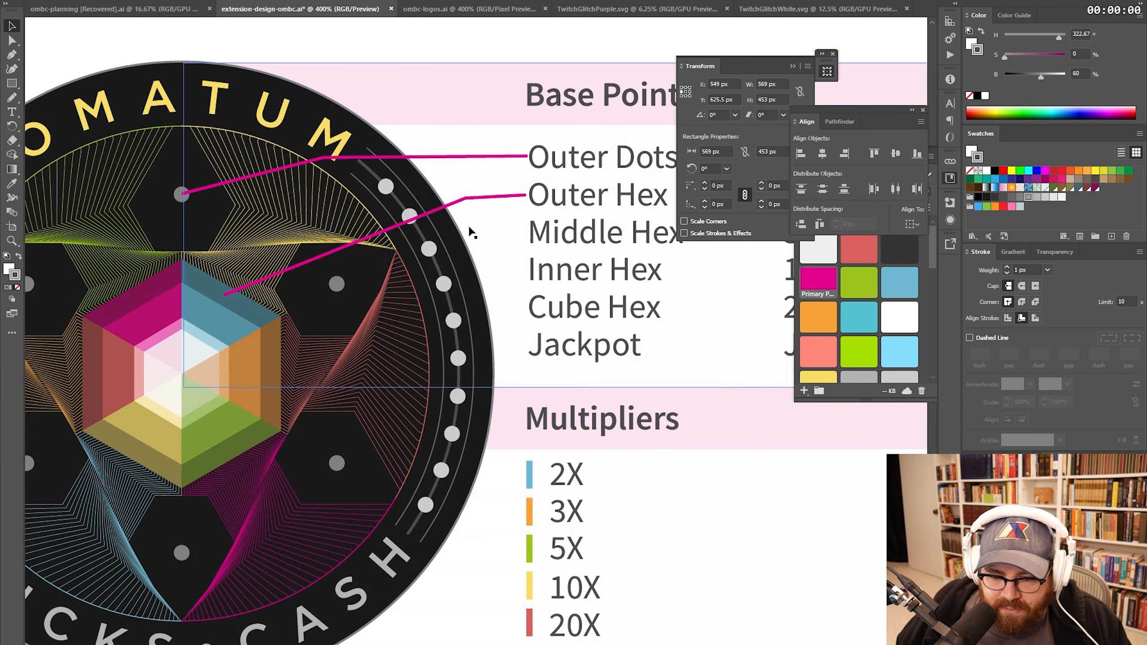
- Draw leader lines for the Middle Hex and Cube Hex labels
key(p)
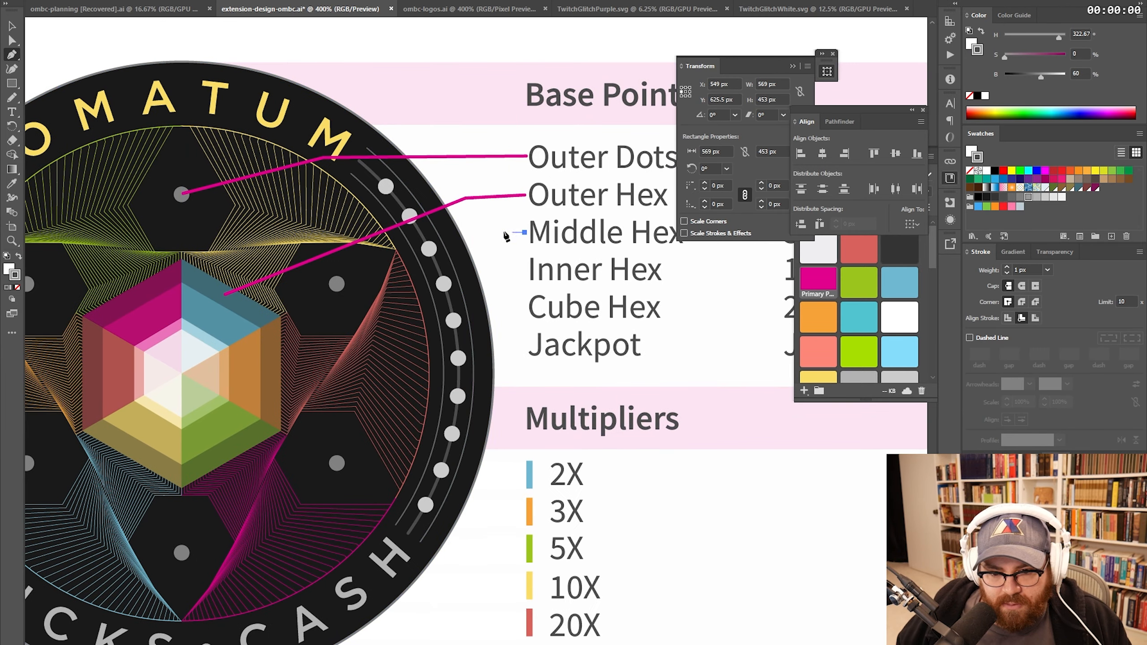
click(525, 232)
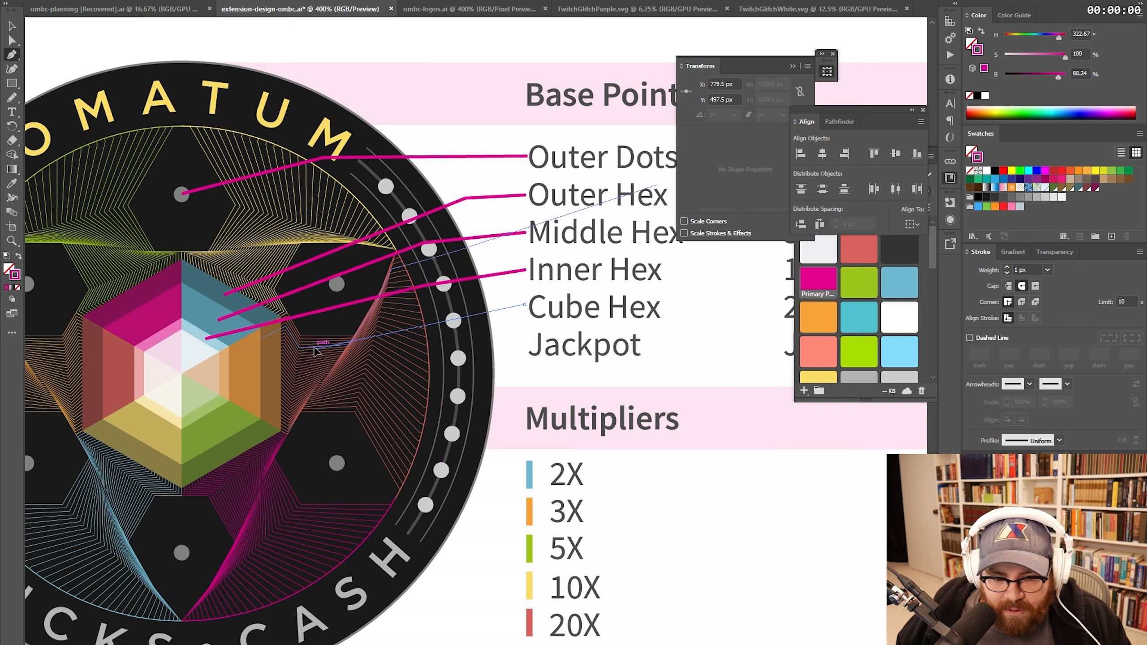
click(315, 348)
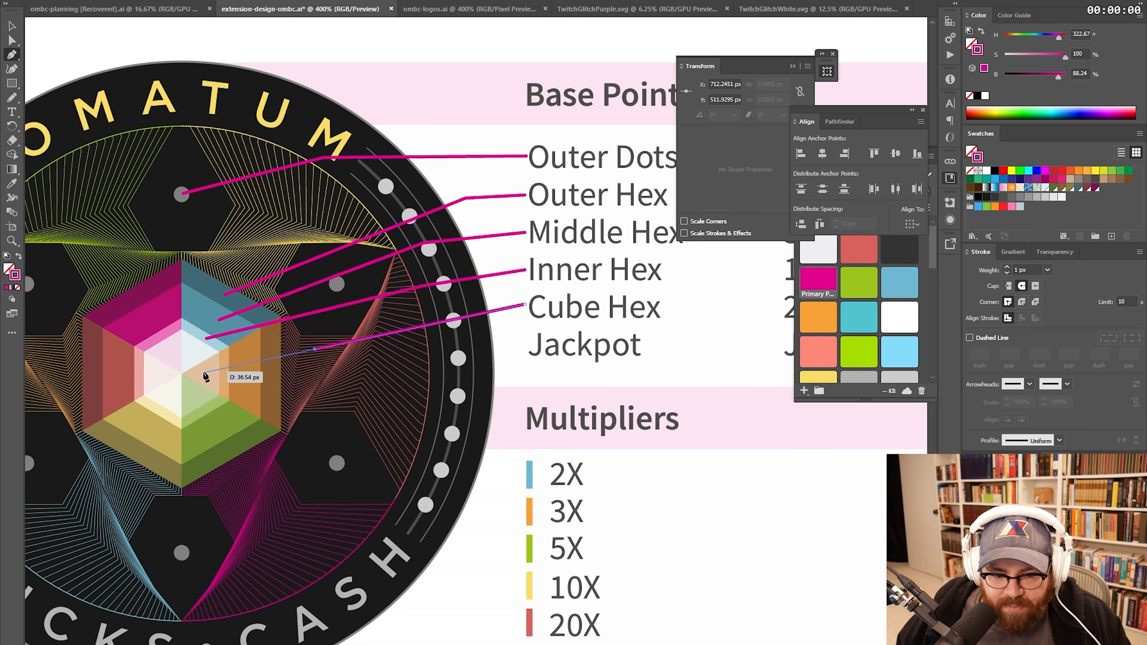
key(Escape)
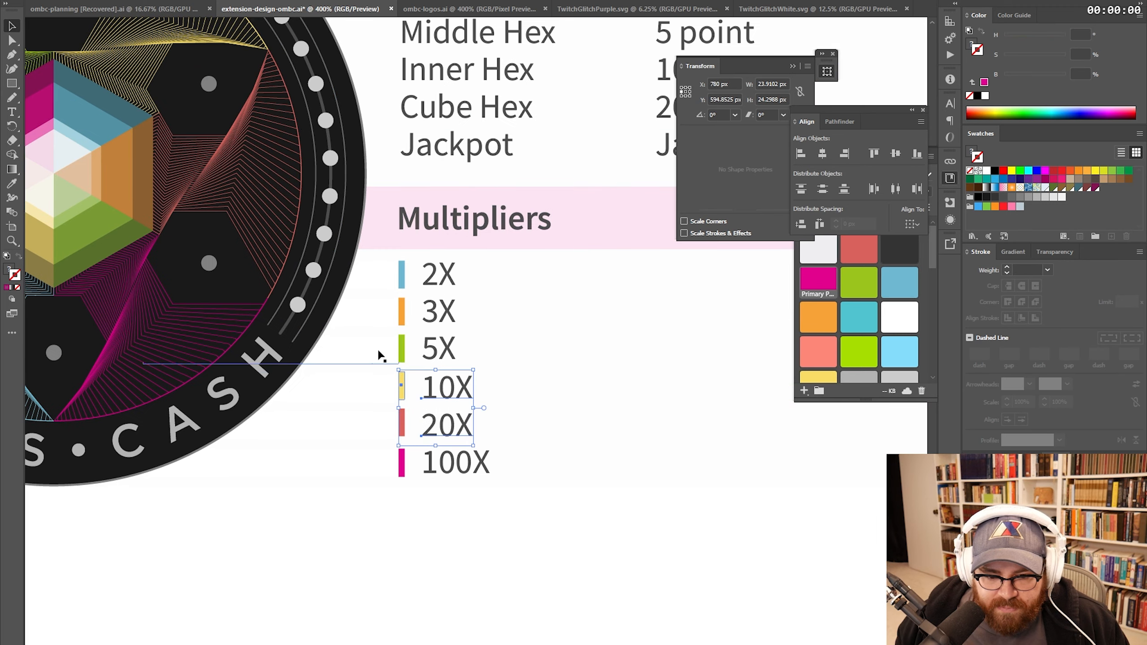
- Select the 10X, 20X, 100X rows and move them beside 2X, 3X, 5X
click(381, 271)
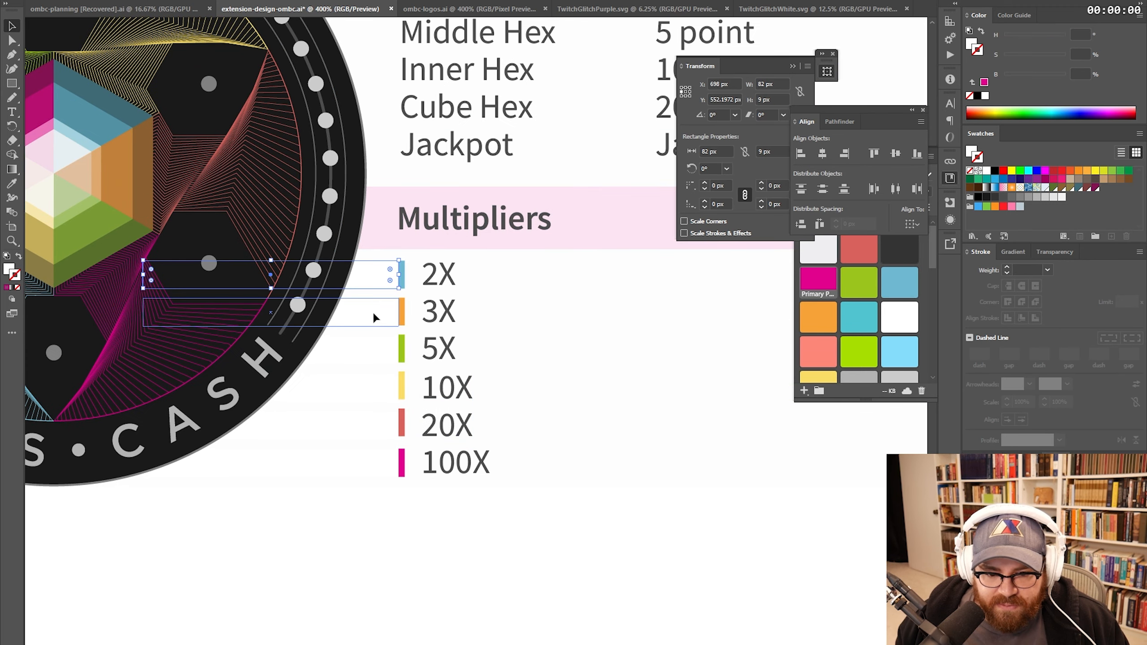
shift+click(373, 310)
shift+click(369, 357)
shift+click(370, 389)
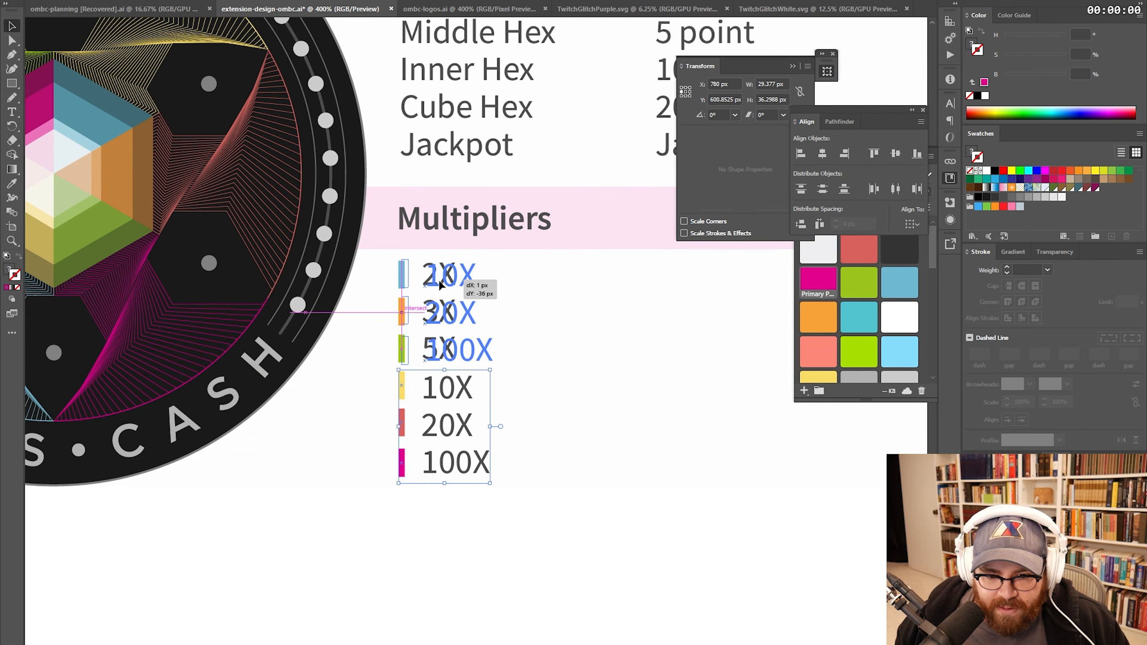
drag(444, 282, 451, 286)
- Nudge the 10X–100X column into line with the 2X–5X column
key(z)
drag(353, 241, 605, 440)
key(v)
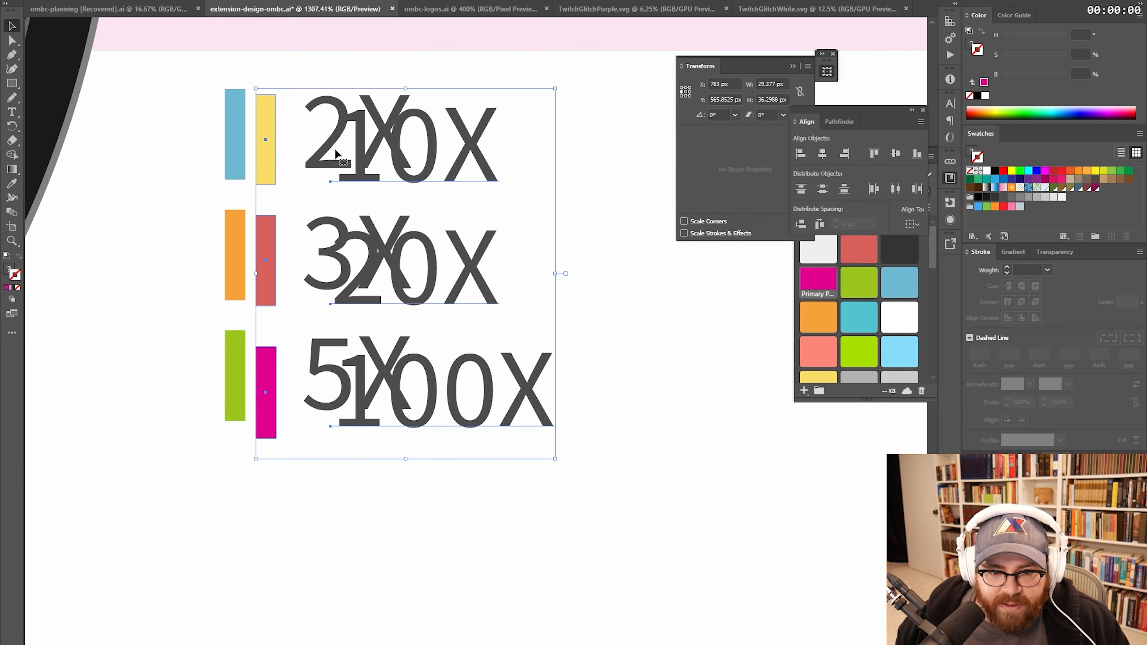
drag(343, 173, 622, 178)
key(z)
alt+click(500, 226)
alt+click(501, 226)
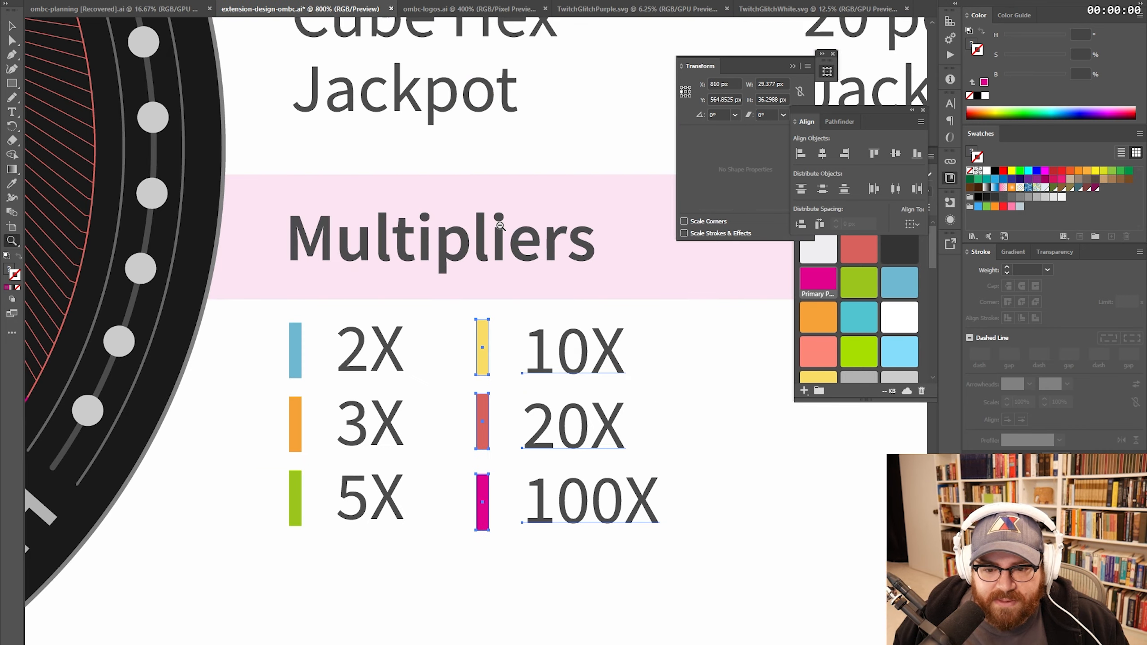
alt+click(500, 224)
drag(506, 484, 422, 344)
key(v)
drag(436, 289, 443, 292)
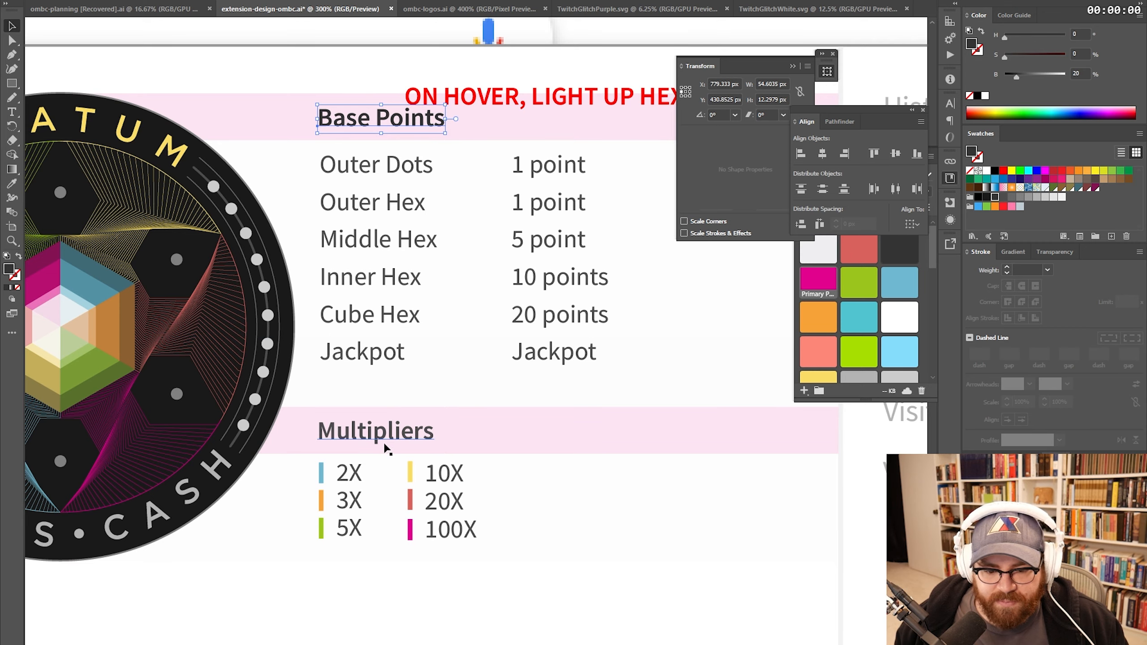
- Select the Multipliers group, zoom in on the Base Points table, then return to 100%
click(384, 447)
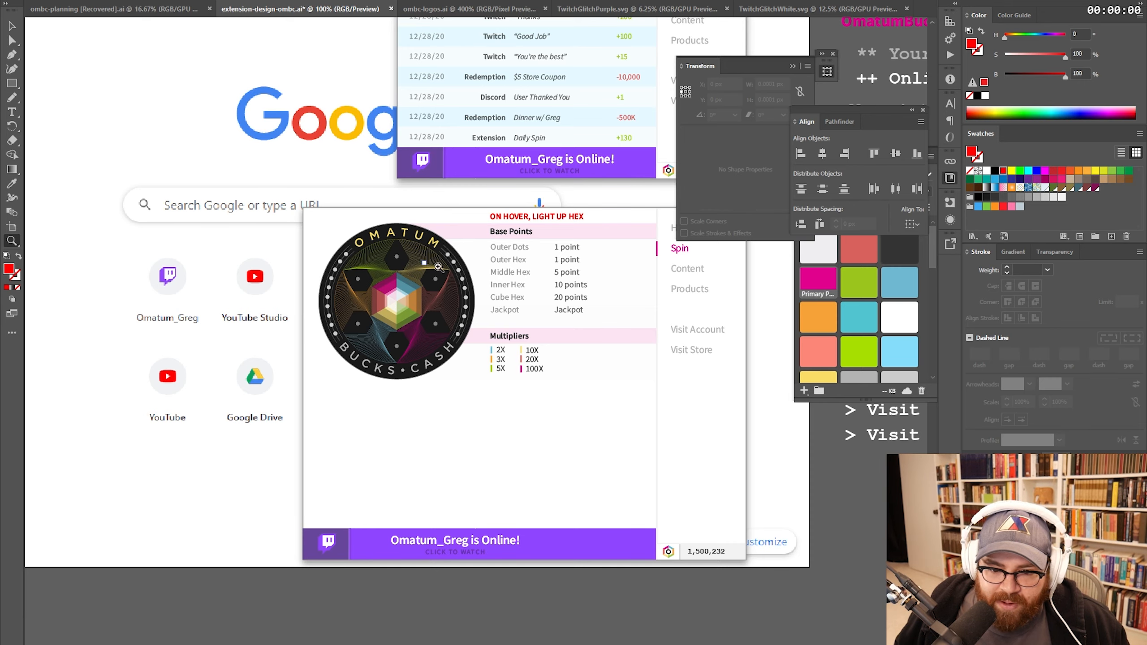
click(532, 285)
click(500, 307)
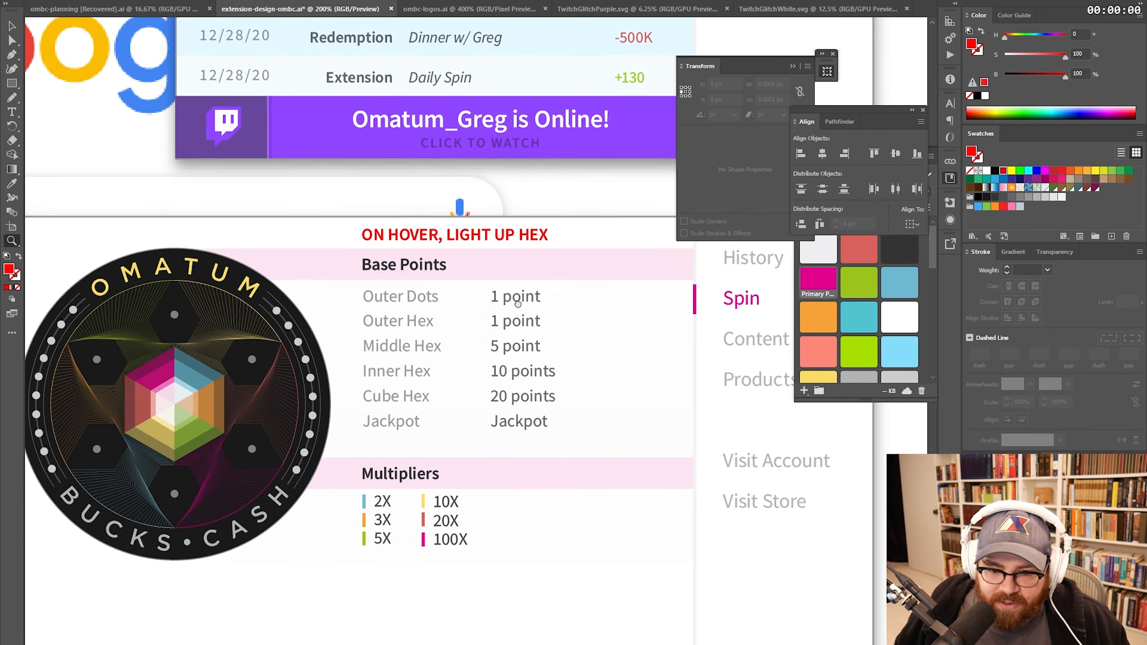
click(434, 298)
click(452, 296)
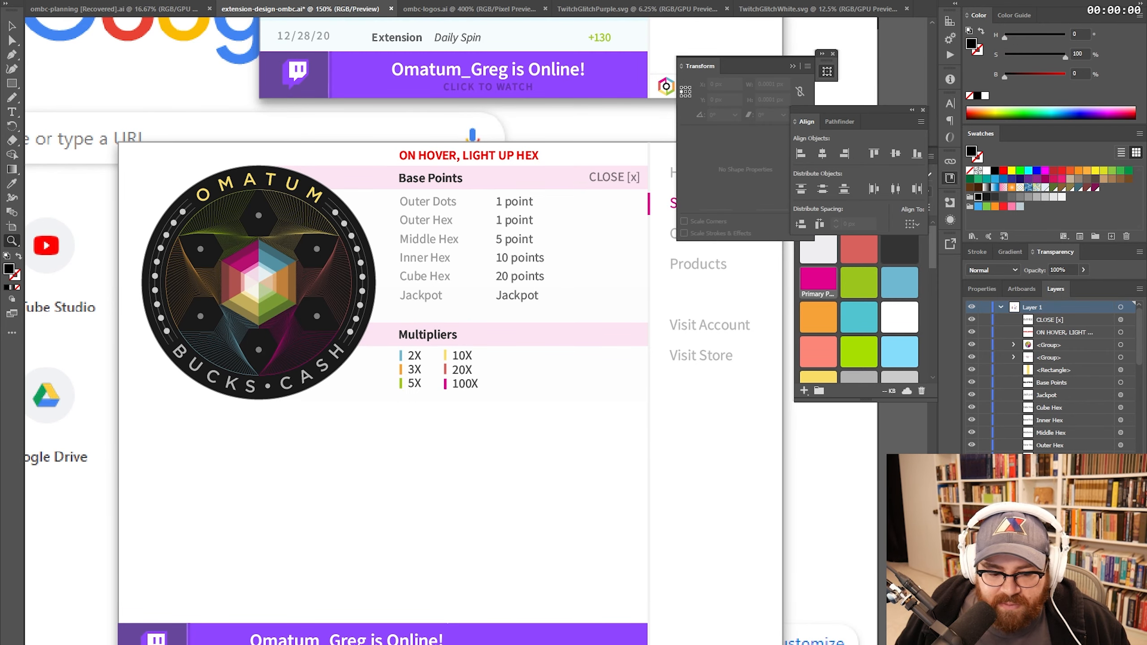
key(ctrl+1)
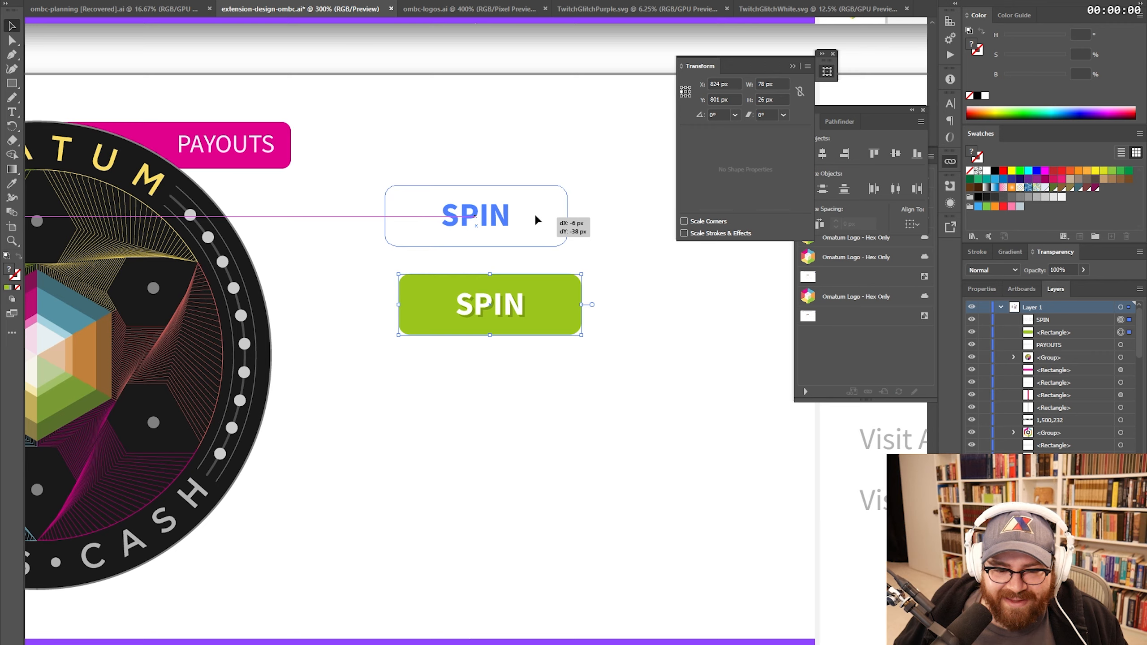
- Add the logo to the green SPIN button selection as the alignment anchor
drag(535, 213, 537, 217)
key(ctrl+z)
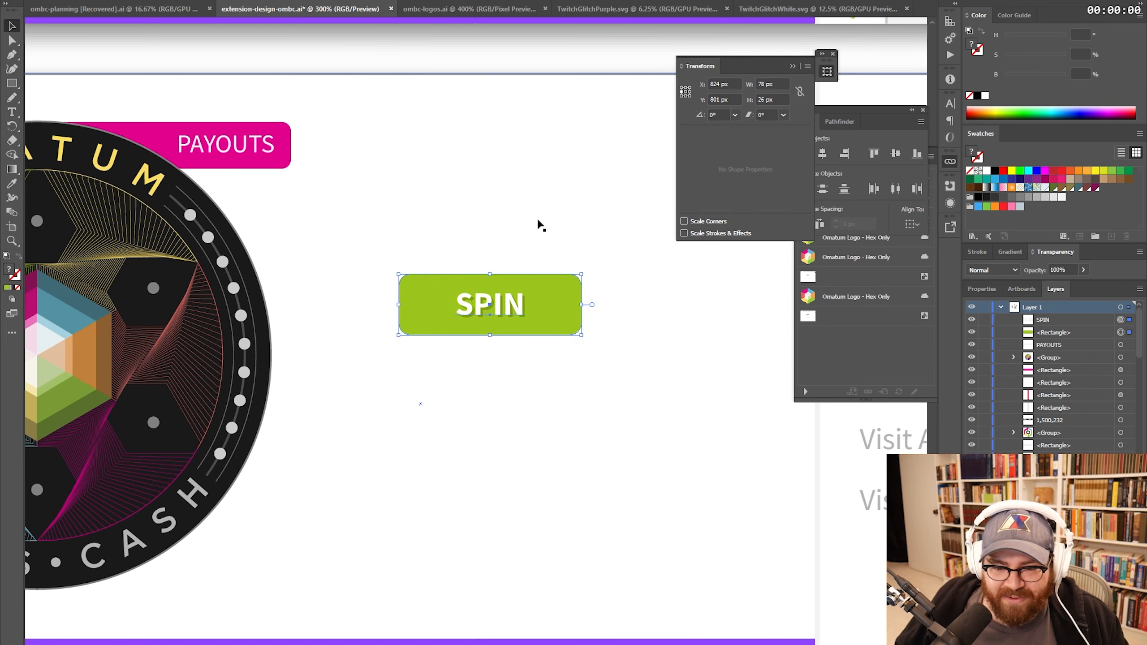
drag(293, 354, 474, 353)
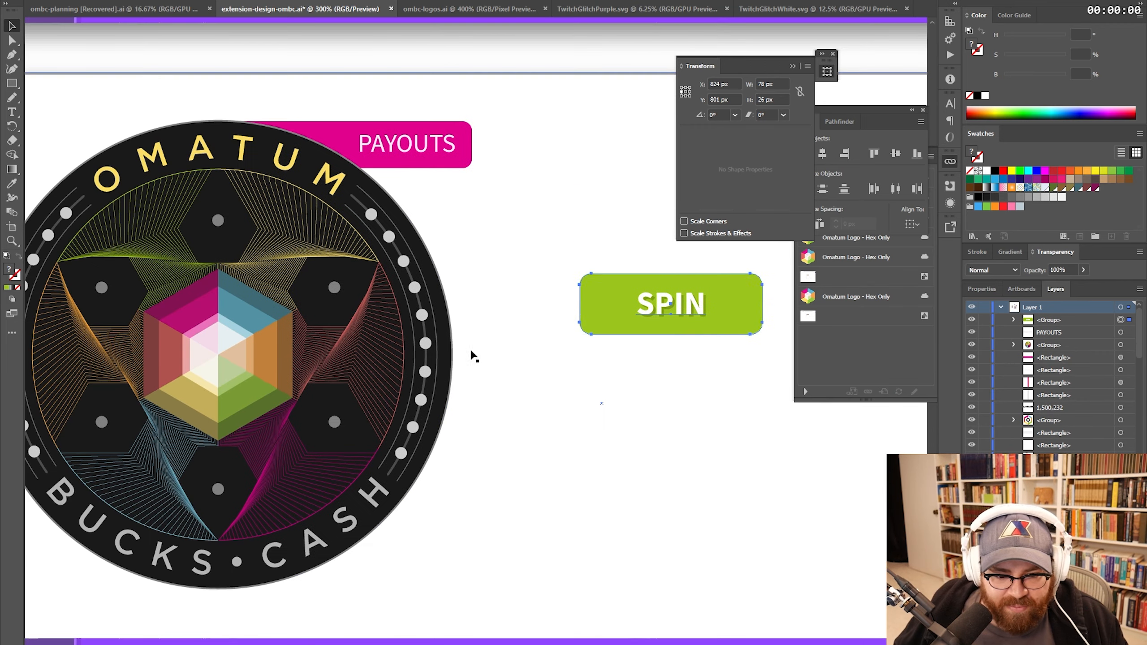
shift+click(222, 349)
click(230, 347)
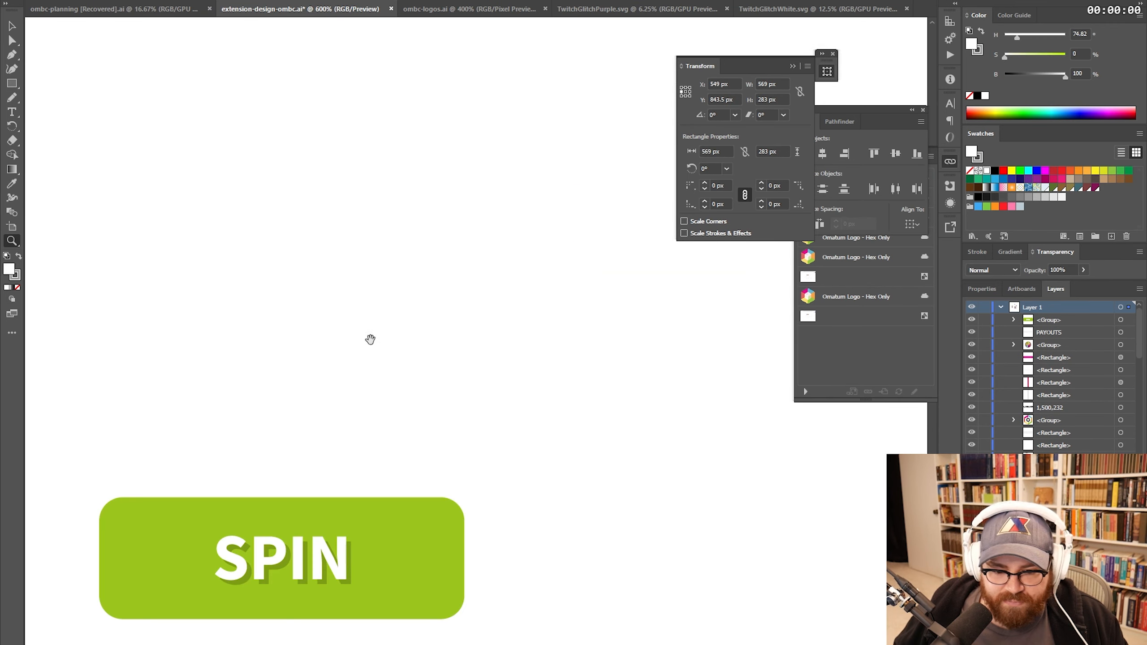
drag(368, 337, 636, 241)
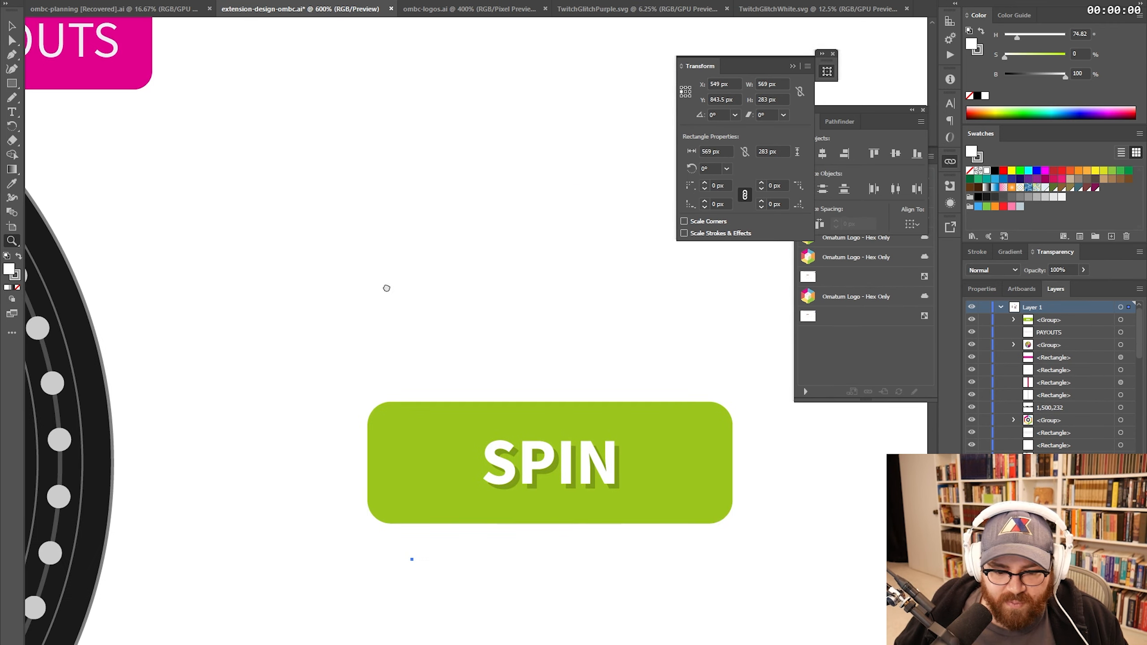
drag(387, 286, 492, 251)
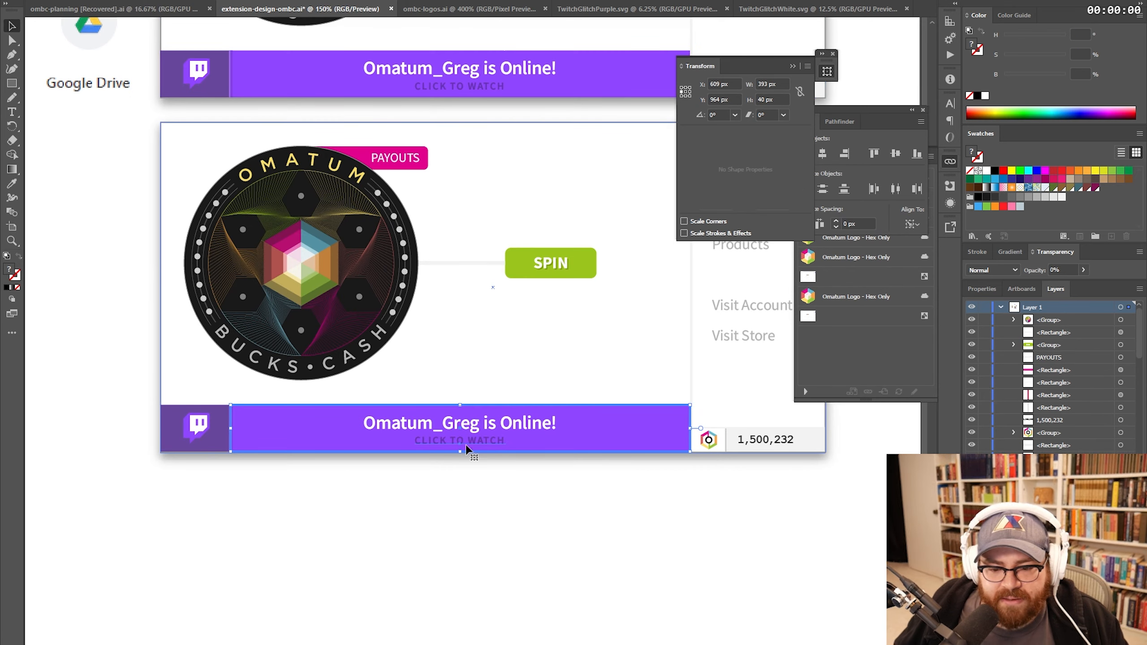
- Zoom in beside the SPIN button and inspect the thin connector line and background rectangle
click(481, 466)
drag(533, 312, 508, 400)
key(z)
click(447, 374)
click(436, 362)
click(435, 361)
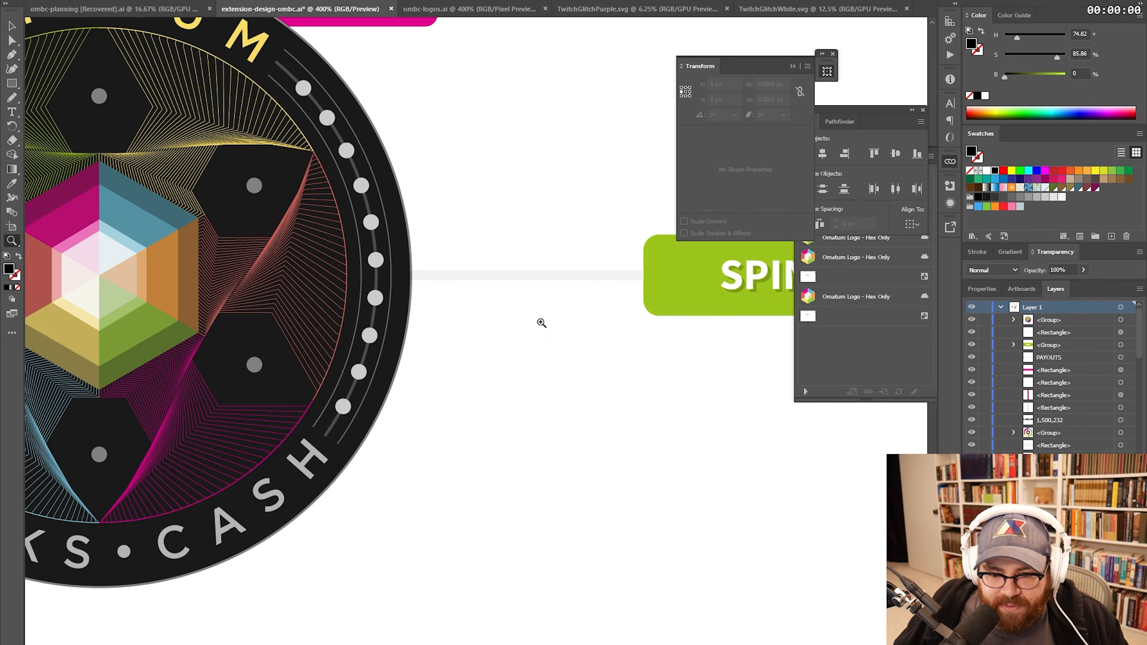
click(543, 316)
ctrl+click(541, 269)
ctrl+click(507, 207)
- Draw a thin 2 px vertical connector line with the Rectangle tool
key(ctrl+minus)
key(ctrl+minus)
key(ctrl+minus)
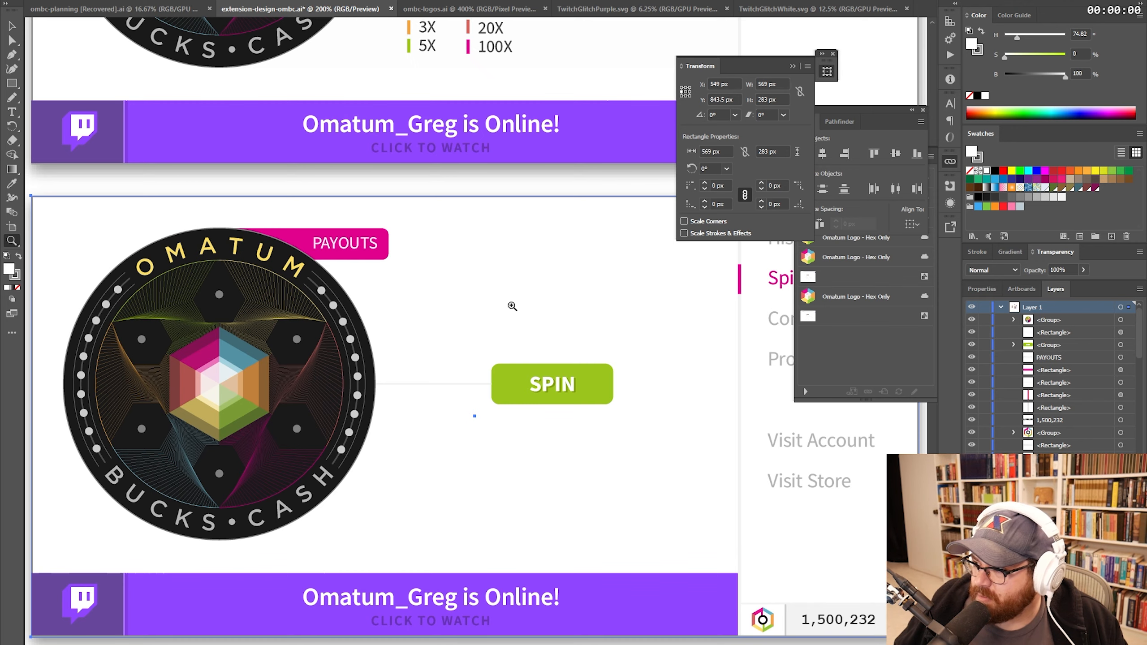
key(ctrl+plus)
key(m)
drag(431, 261, 437, 406)
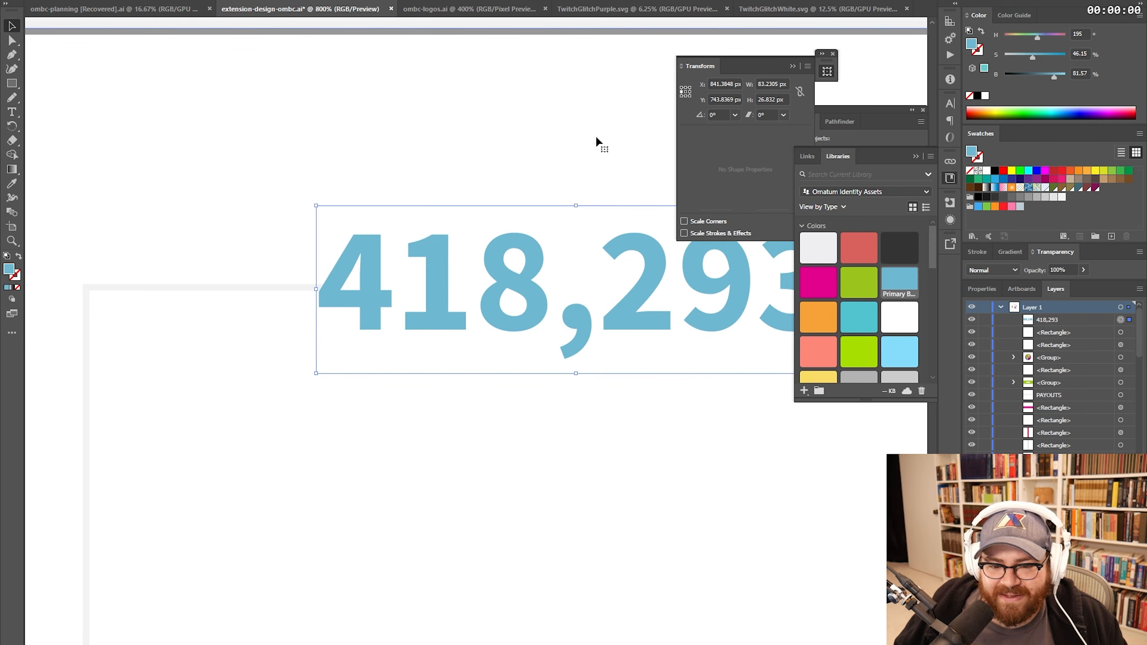
- Select the background rectangle and zoom out toward the whole Spin page
click(596, 138)
key(z)
alt+click(517, 300)
alt+click(518, 300)
alt+click(518, 300)
alt+click(476, 351)
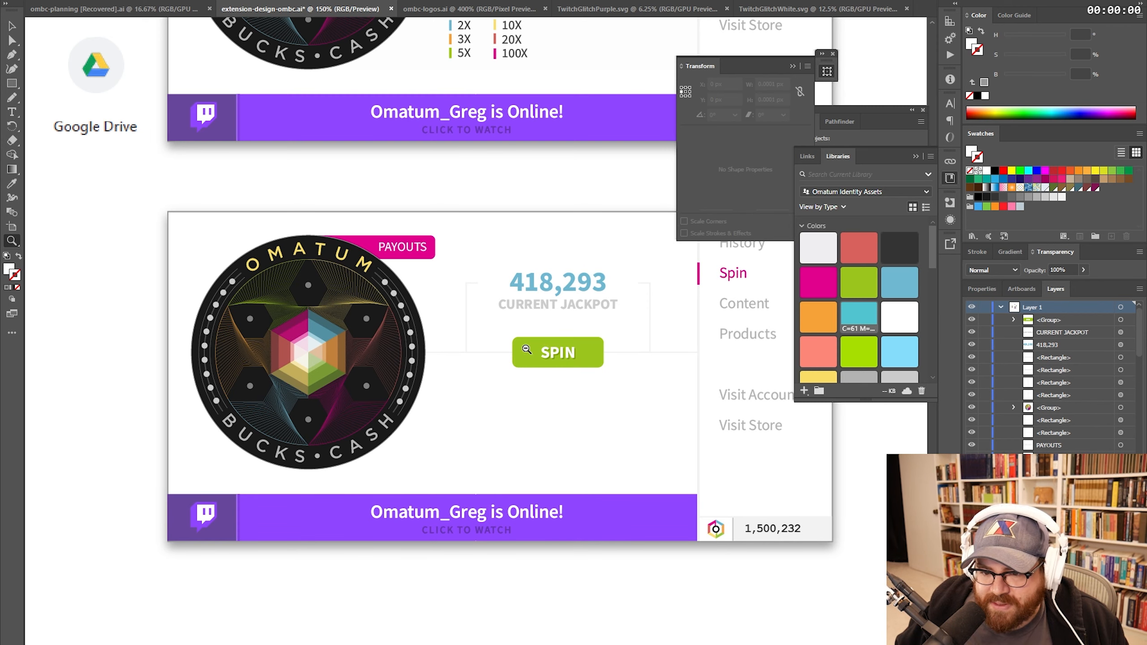
- Replace the SPIN button's label with NEXT SPIN countdown text
key(ctrl+minus)
click(506, 332)
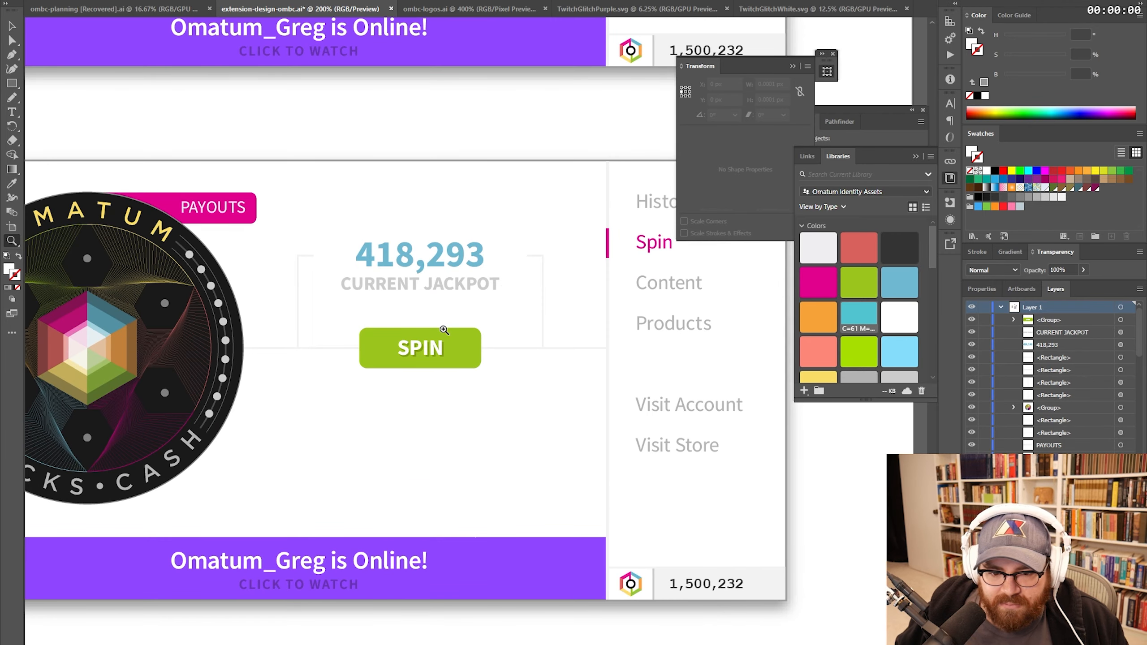
click(427, 360)
key(t)
double_click(498, 313)
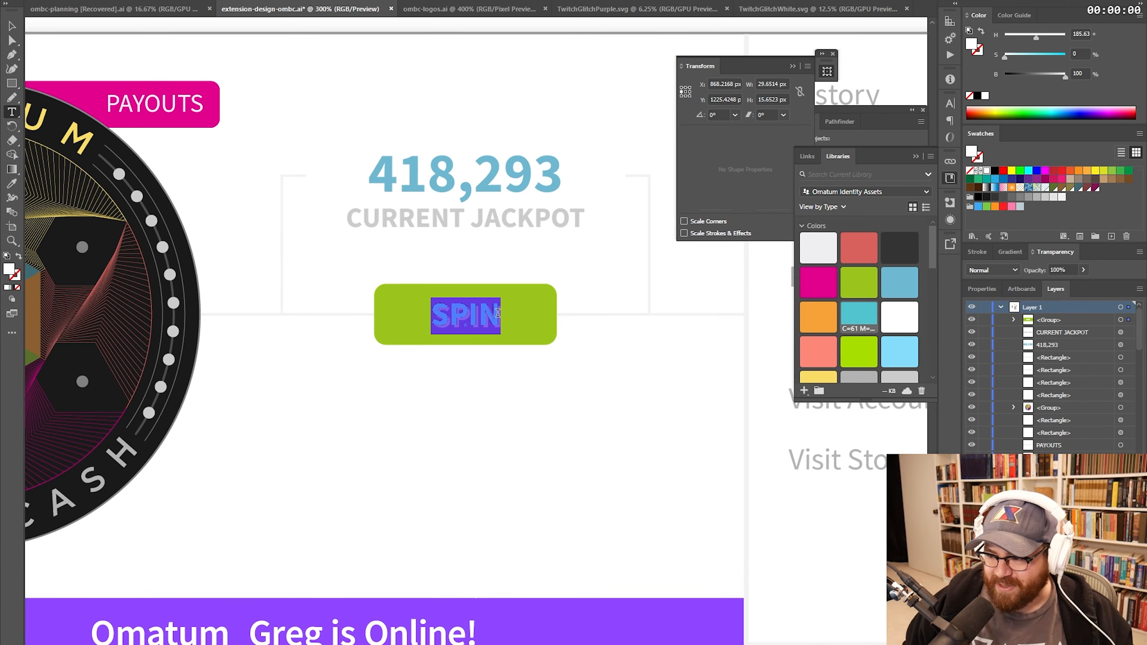
text(NEXT SPIN)
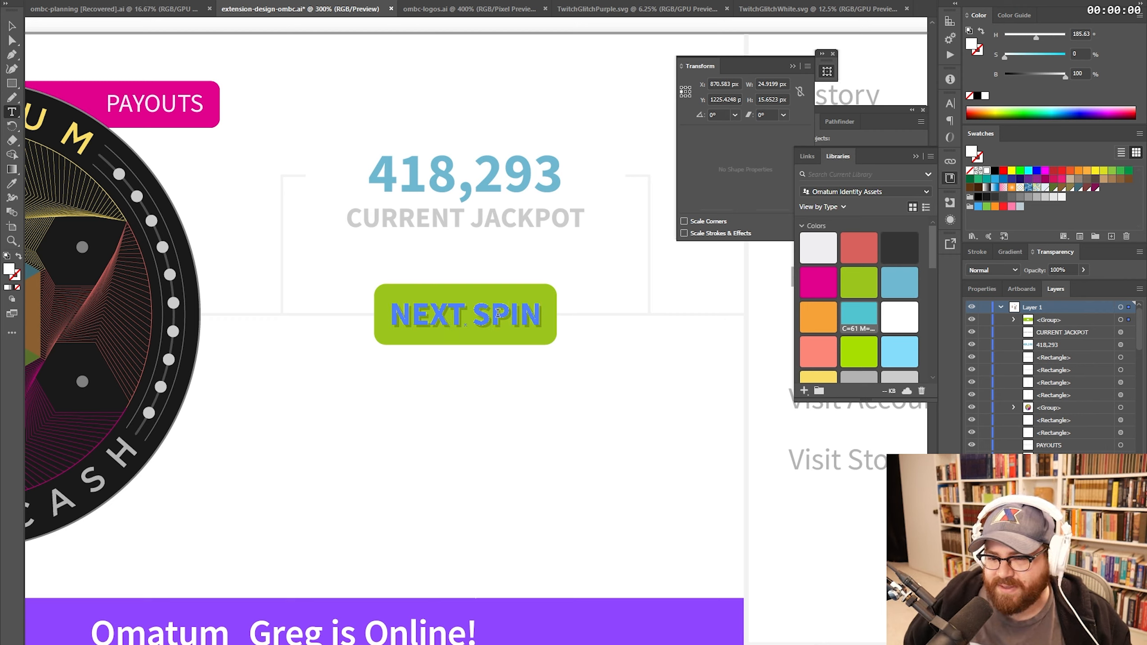
click(16, 32)
click(525, 283)
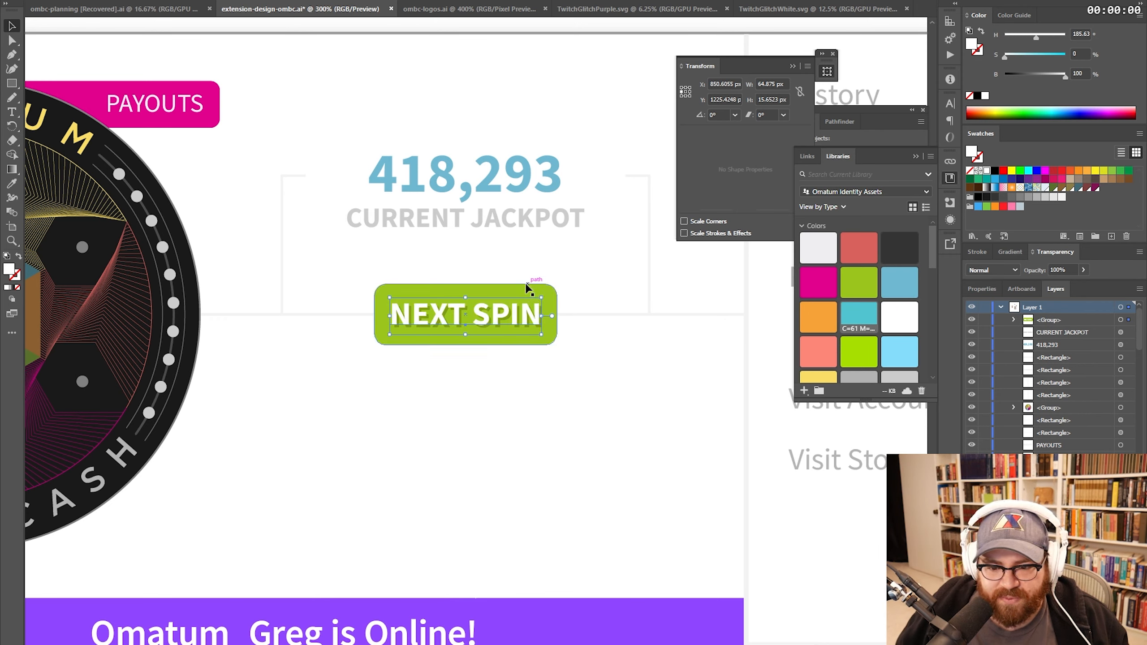
click(522, 285)
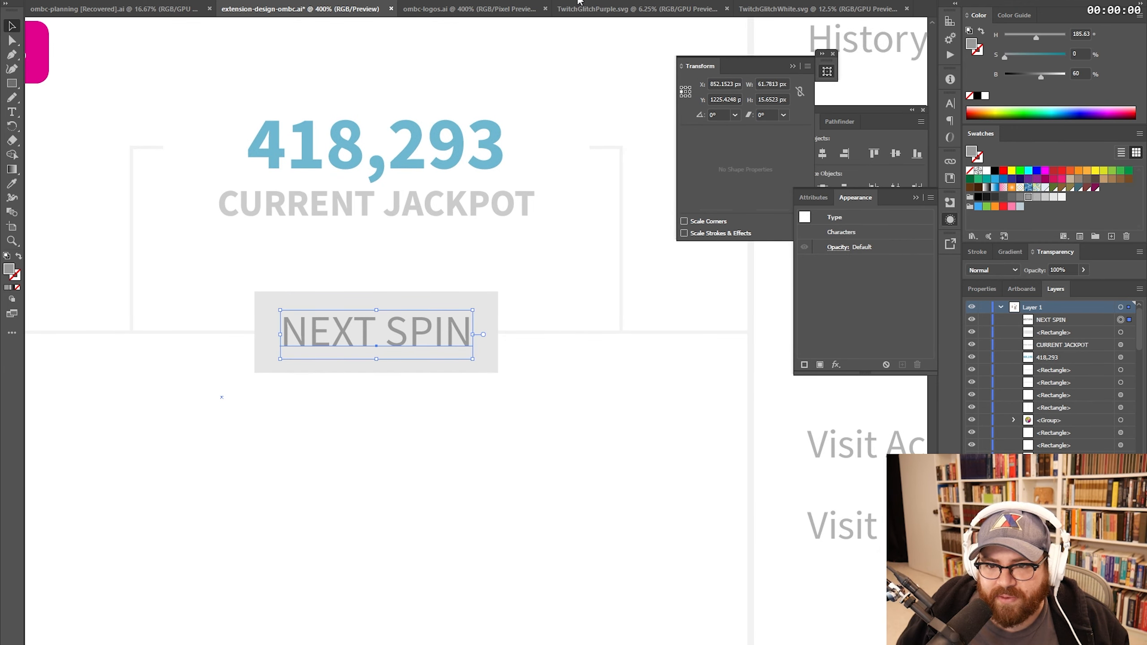
- Widen the grey rectangle behind the text to fit the countdown
scroll(578, 0, down, 5)
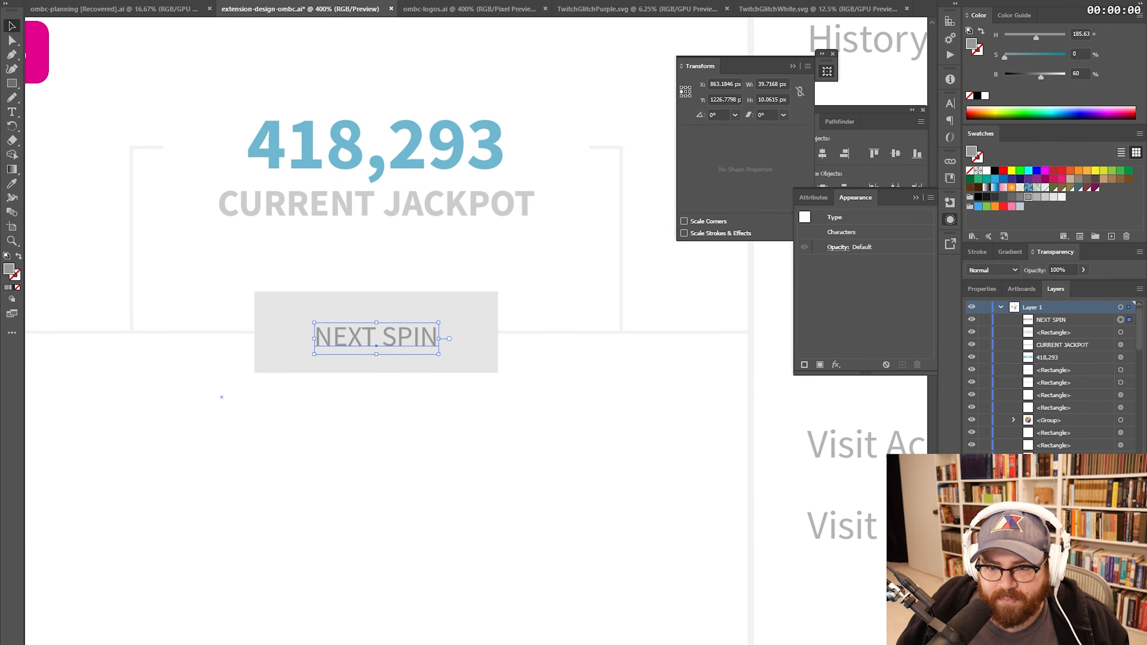
scroll(578, 1, up, 2)
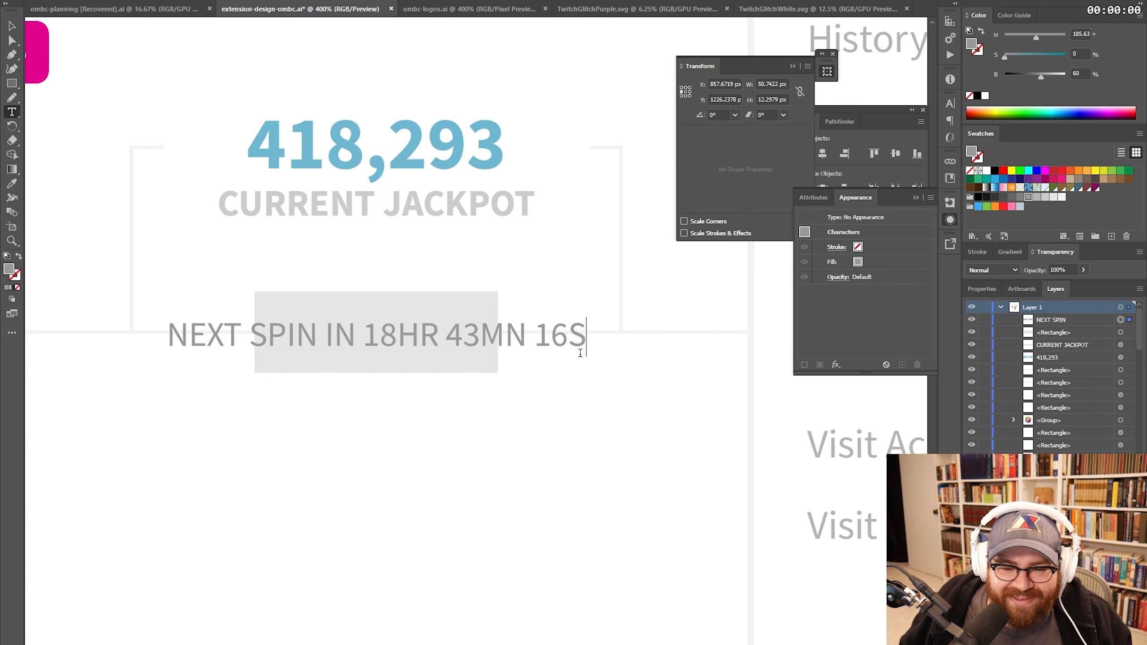
click(11, 26)
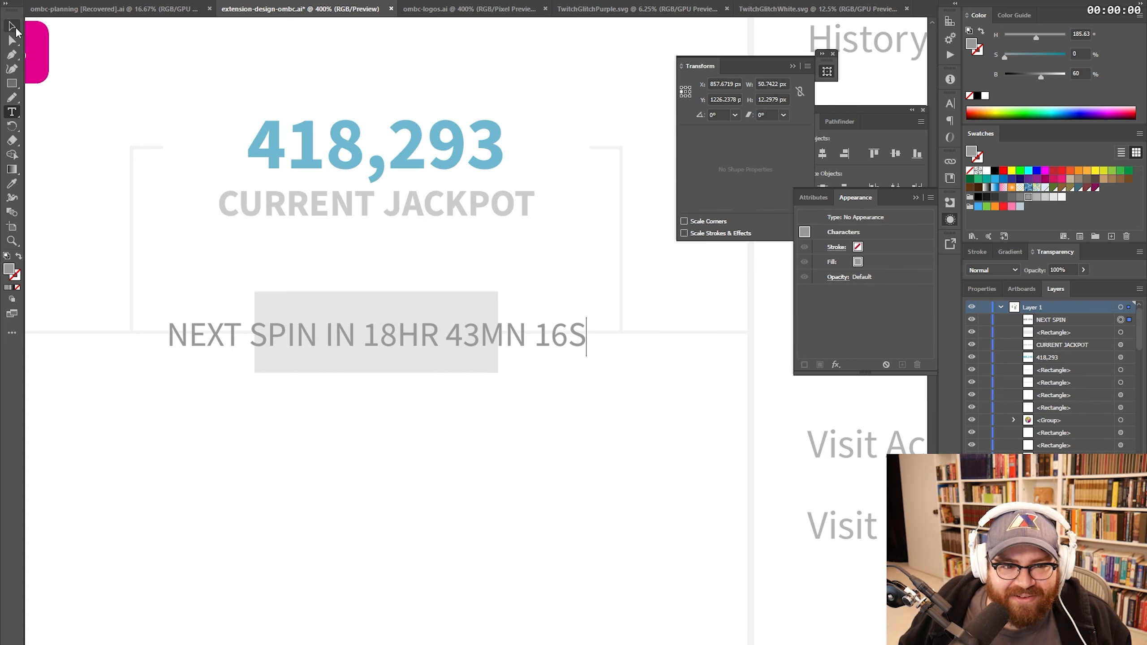
click(417, 307)
drag(498, 333, 599, 336)
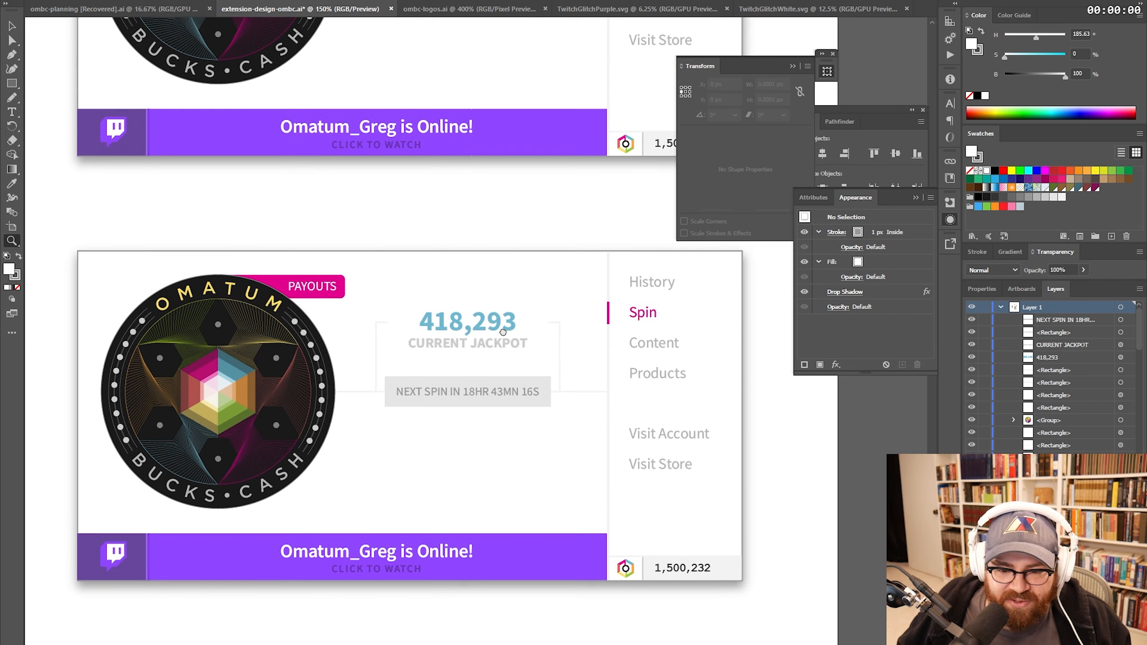
drag(504, 328, 469, 341)
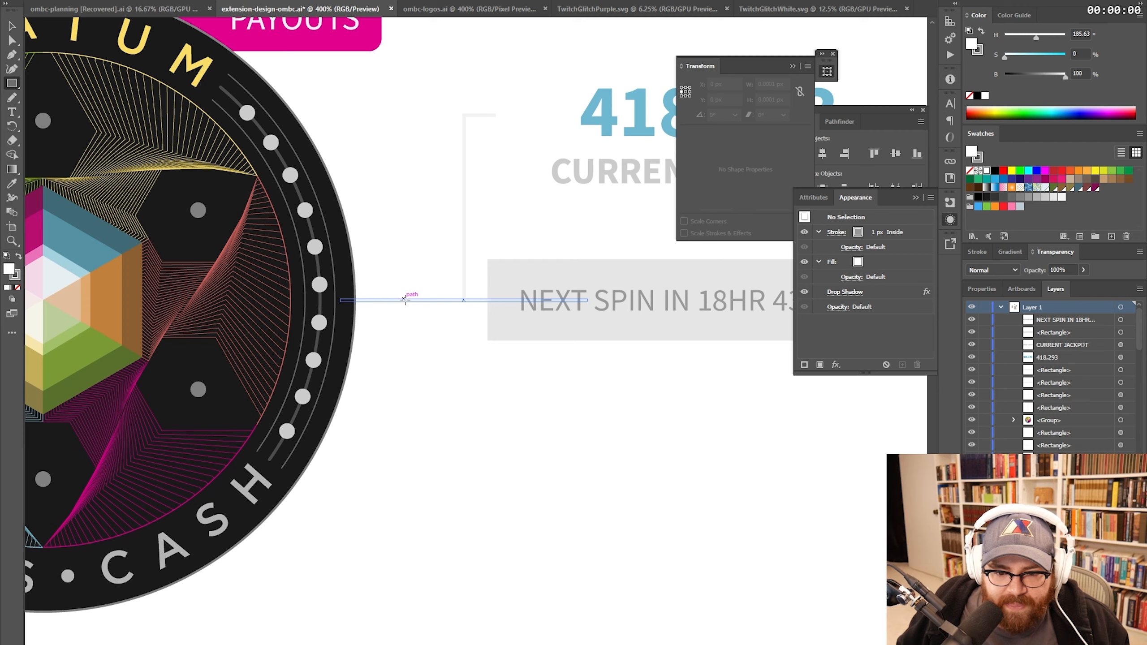
- Draw a thin vertical line, move 25 Points under the countdown, and colour it primary green
drag(404, 298, 409, 463)
key(v)
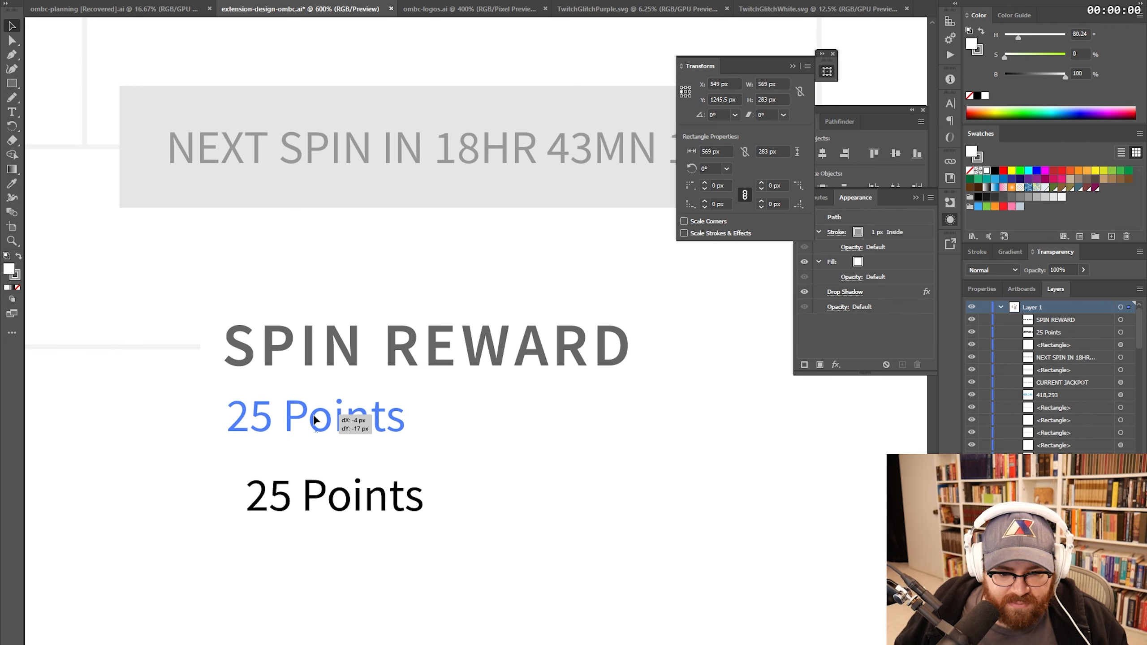
drag(315, 419, 315, 419)
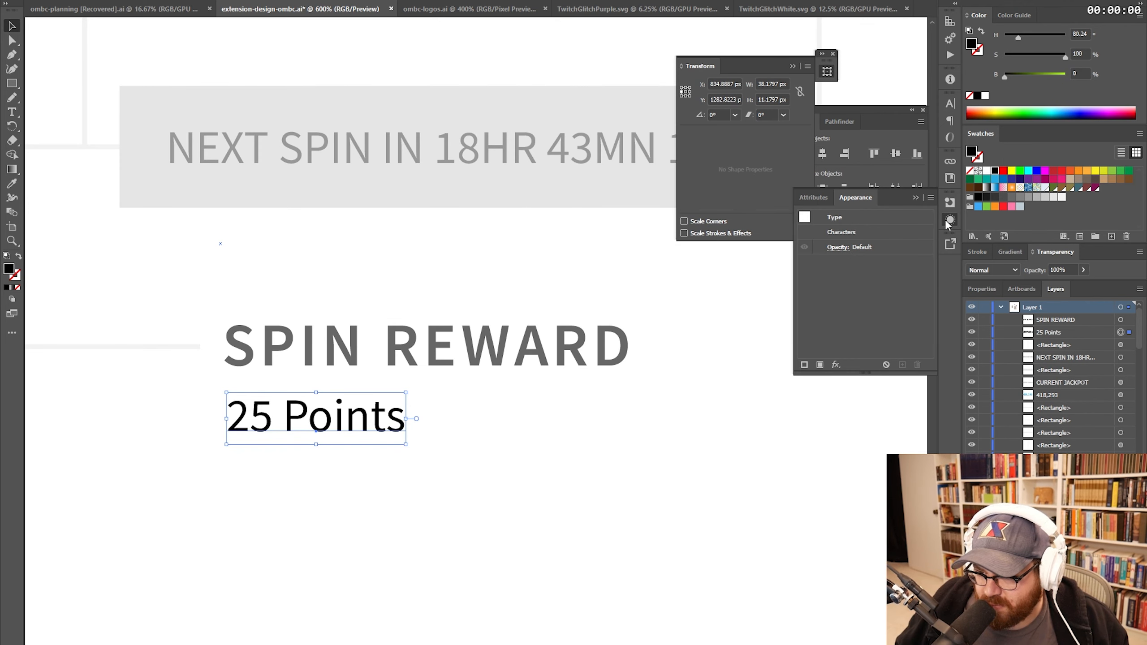
click(950, 178)
click(871, 289)
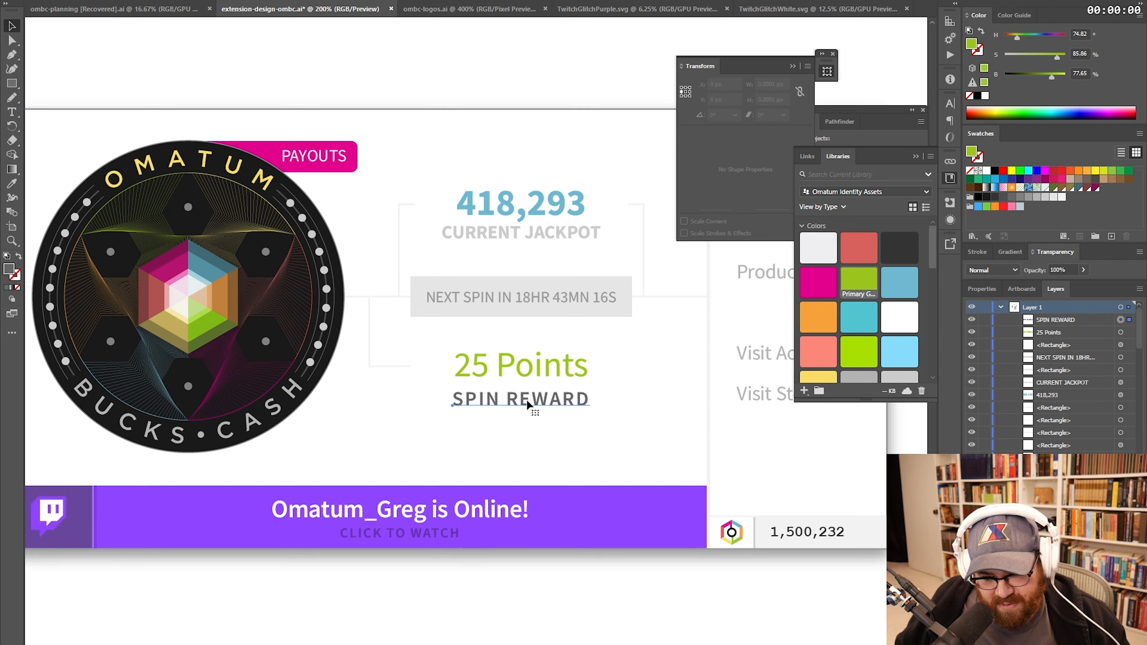
- Position the SPIN REWARD text just below 25 Points
click(526, 384)
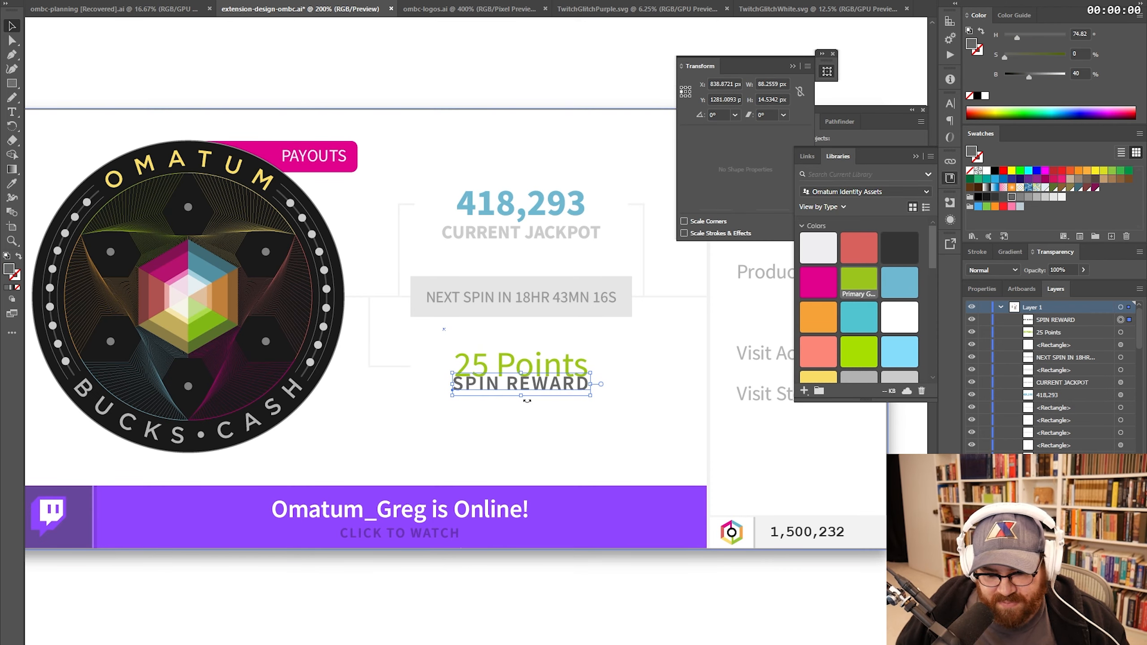
key(shift+Down)
key(Up)
key(Up)
key(Up)
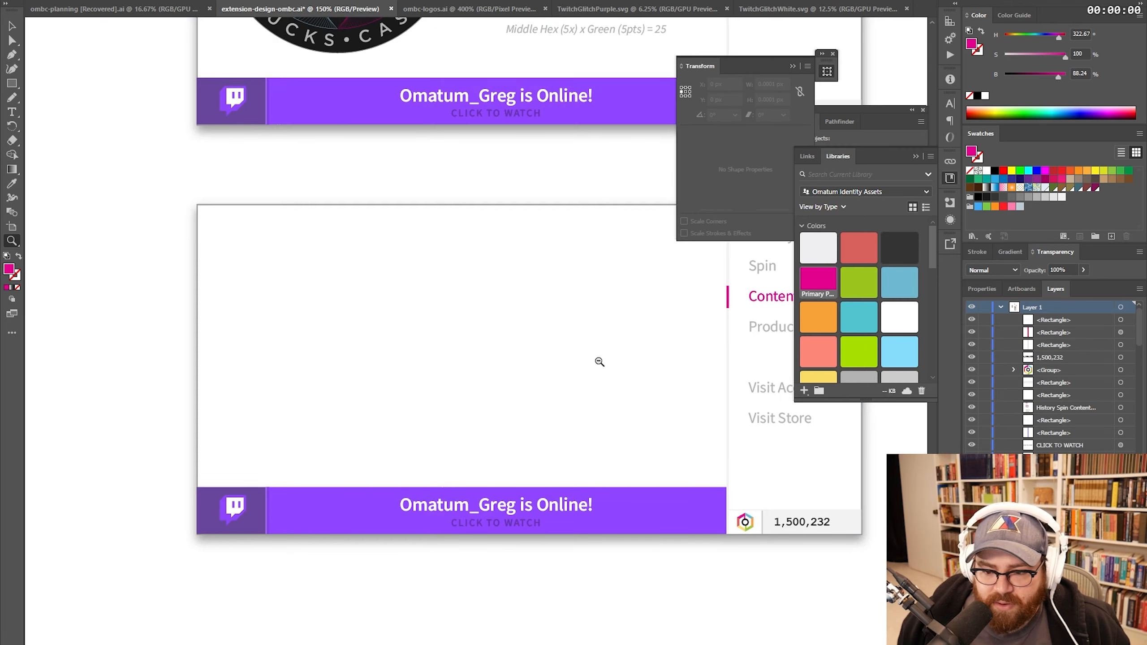
alt+click(599, 361)
drag(535, 269, 544, 418)
scroll(544, 418, up, 15)
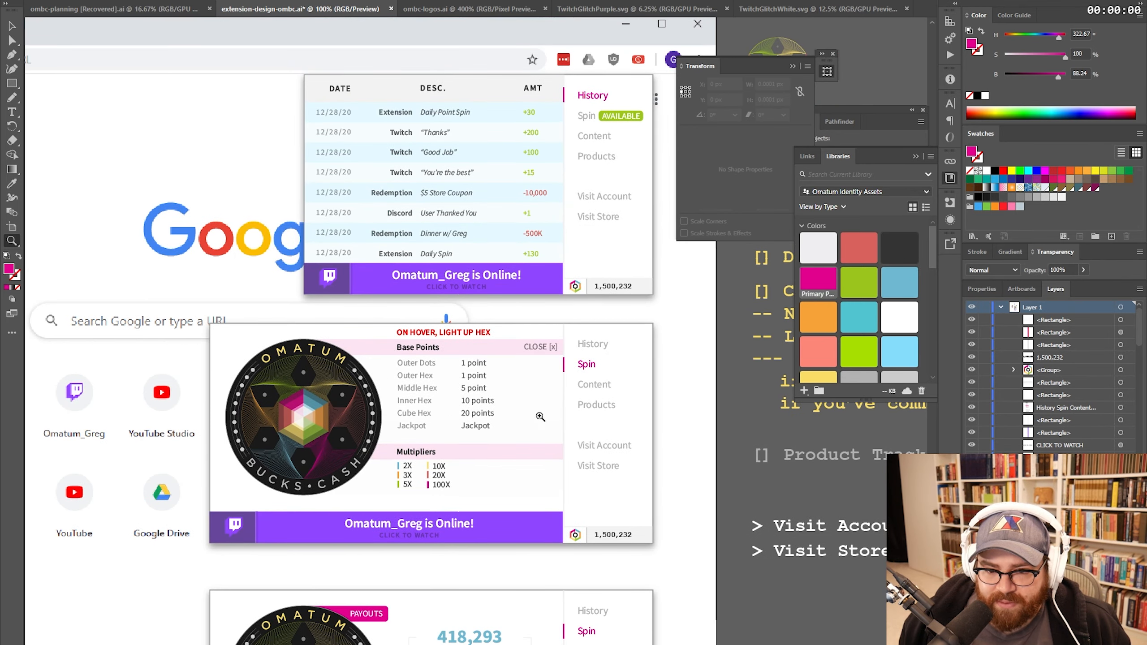
- Select the green AVAILABLE badge in the History mockup's menu
drag(499, 258, 624, 366)
drag(580, 423, 555, 196)
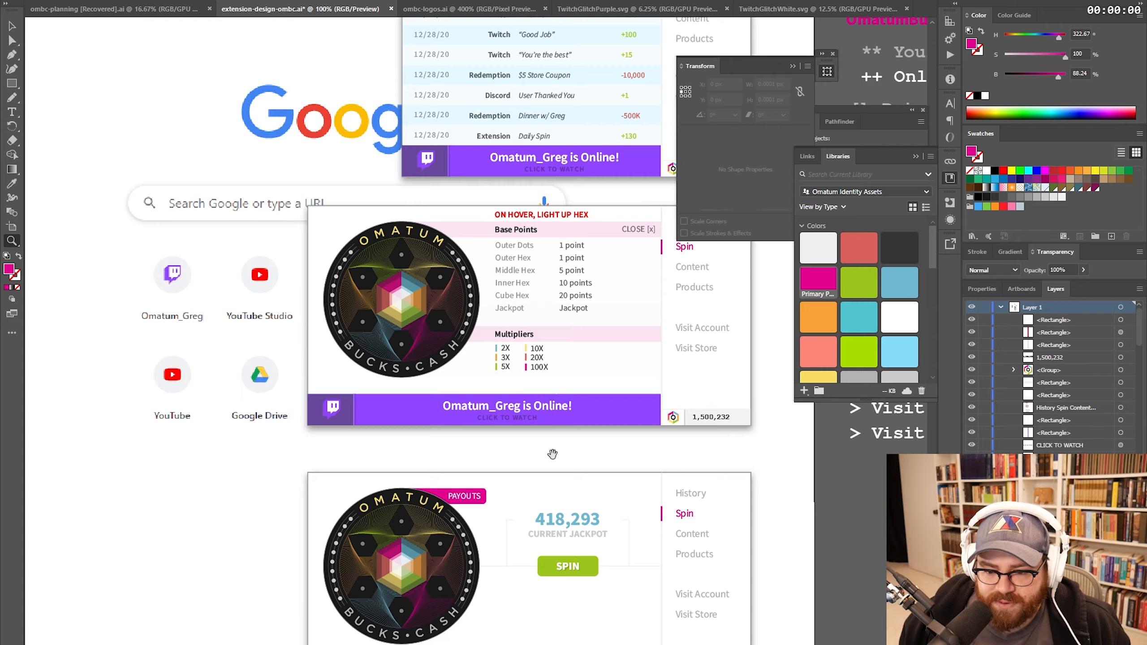
drag(552, 453, 548, 291)
drag(544, 382, 315, 551)
drag(516, 223, 521, 475)
click(501, 277)
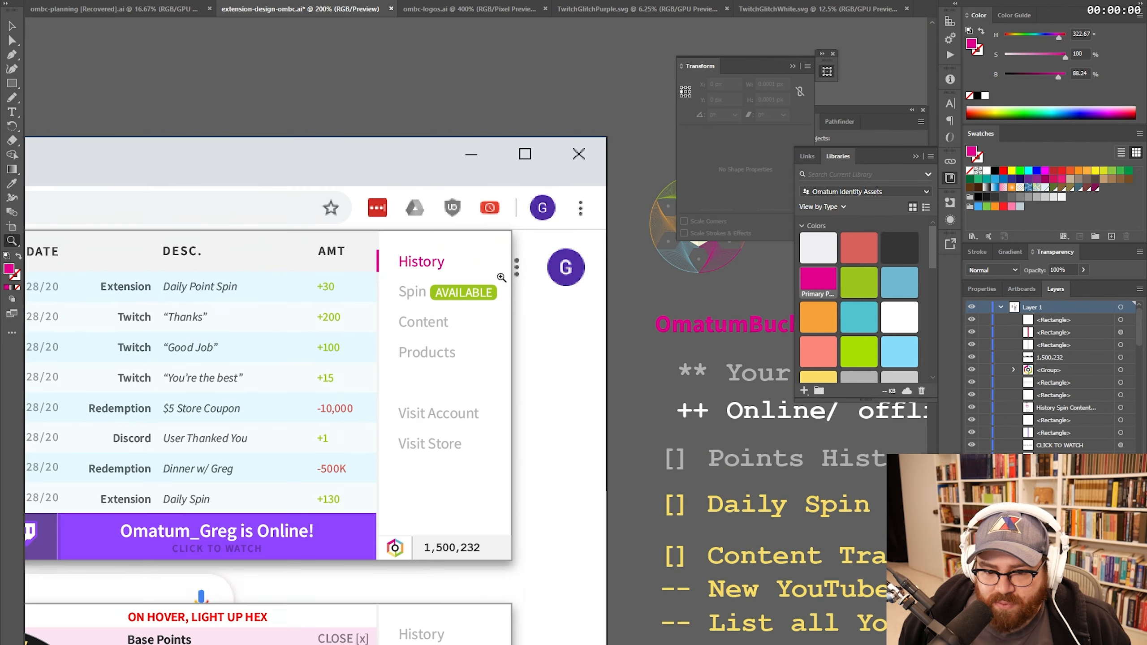
click(500, 274)
click(429, 399)
key(v)
click(533, 267)
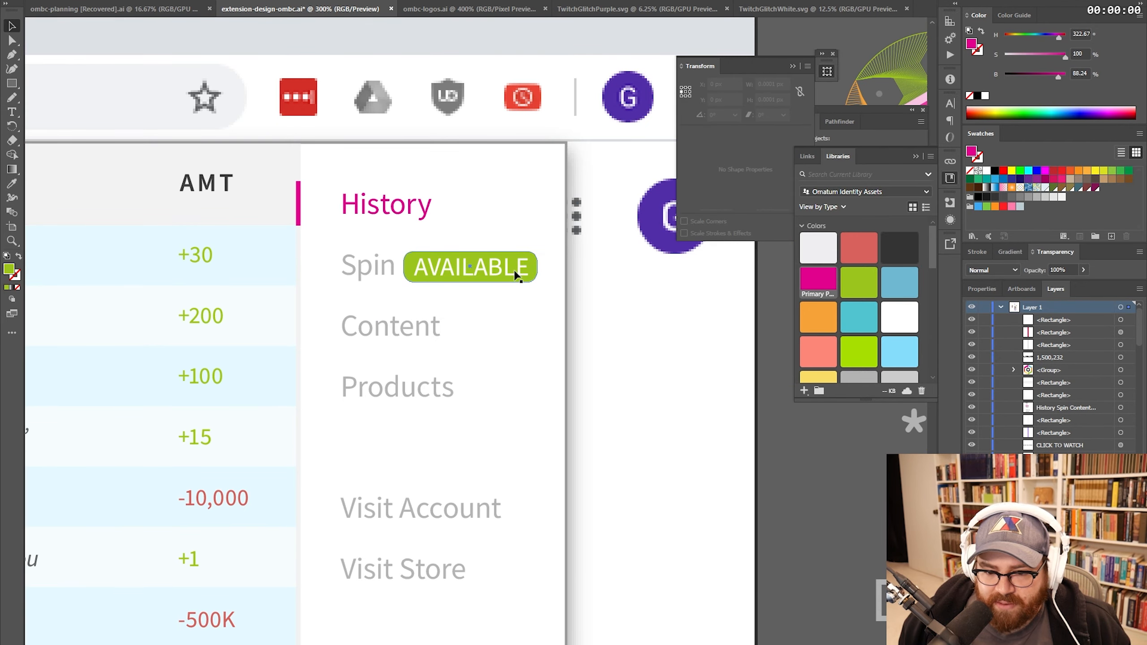
- Retype the badge beside Content in the Content page menu to 90
key(z)
alt+click(481, 409)
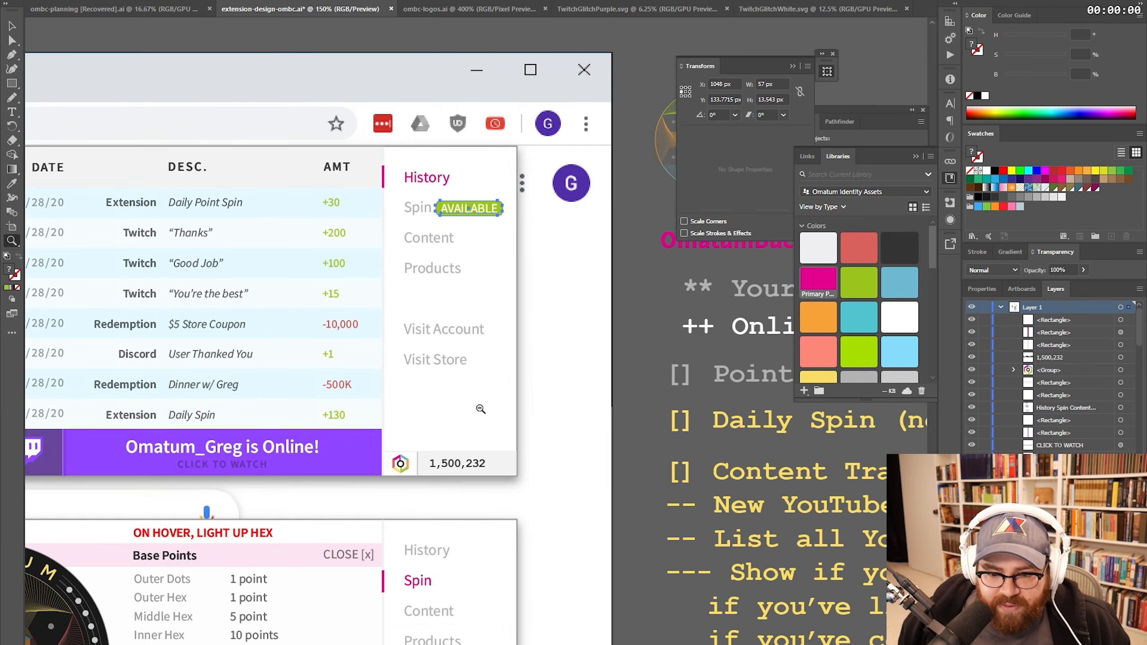
alt+click(480, 410)
drag(475, 445, 483, 257)
drag(458, 585, 474, 223)
drag(485, 413, 471, 235)
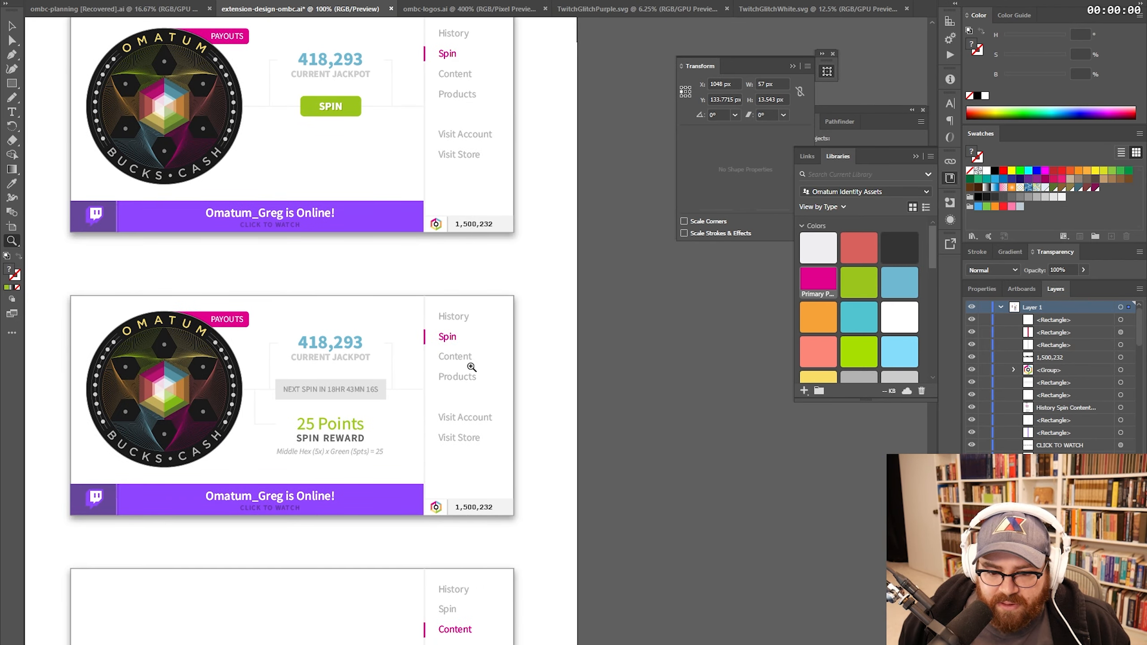
click(471, 367)
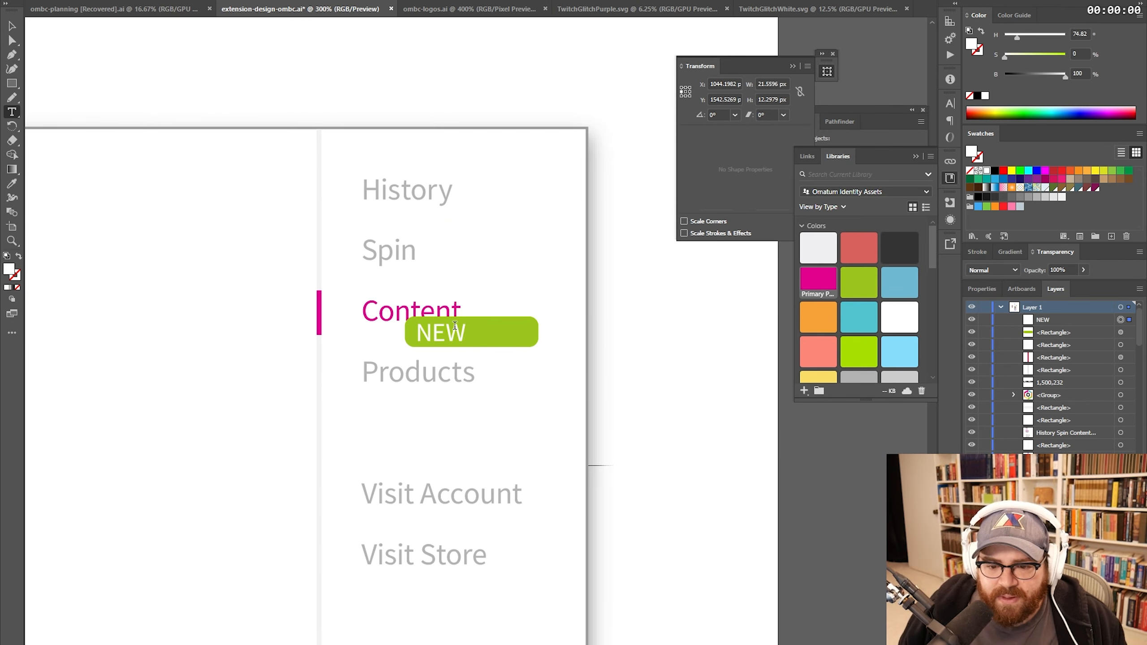
double_click(455, 325)
text(90)
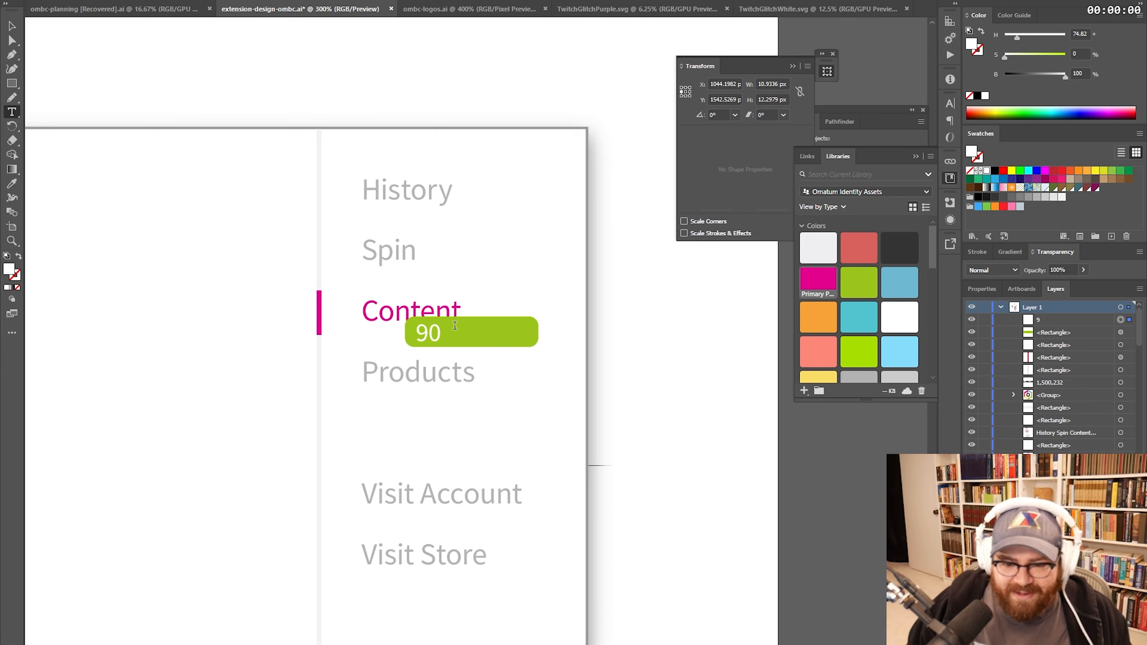
key(Escape)
- Zoom out to the Content card and bring the Notepad notes to the front
key(ctrl+minus)
key(ctrl+minus)
key(alt+Tab)
click(581, 175)
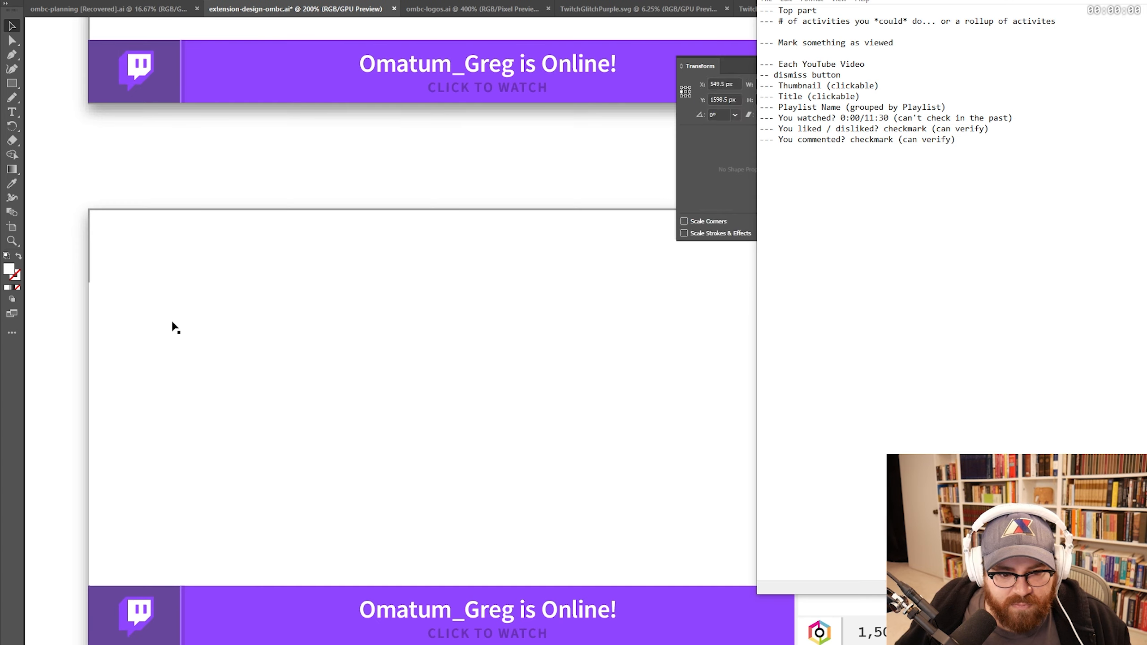
- Select the row's placeholder rectangles and check the sizes of the left boxes
click(171, 326)
shift+click(96, 327)
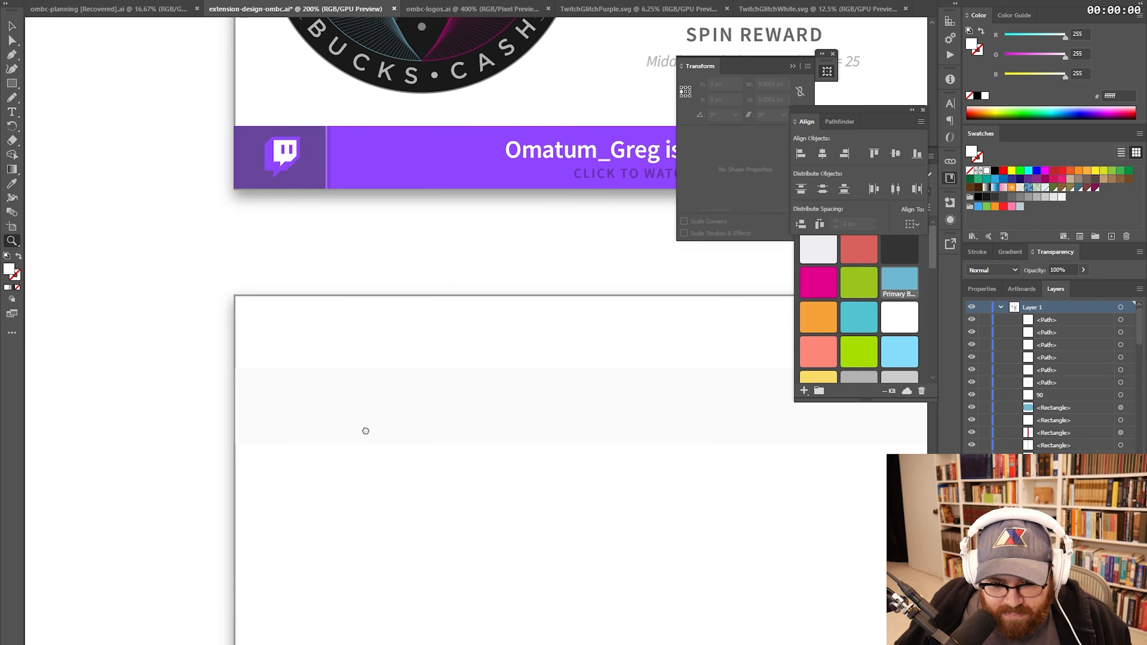
key(v)
click(275, 406)
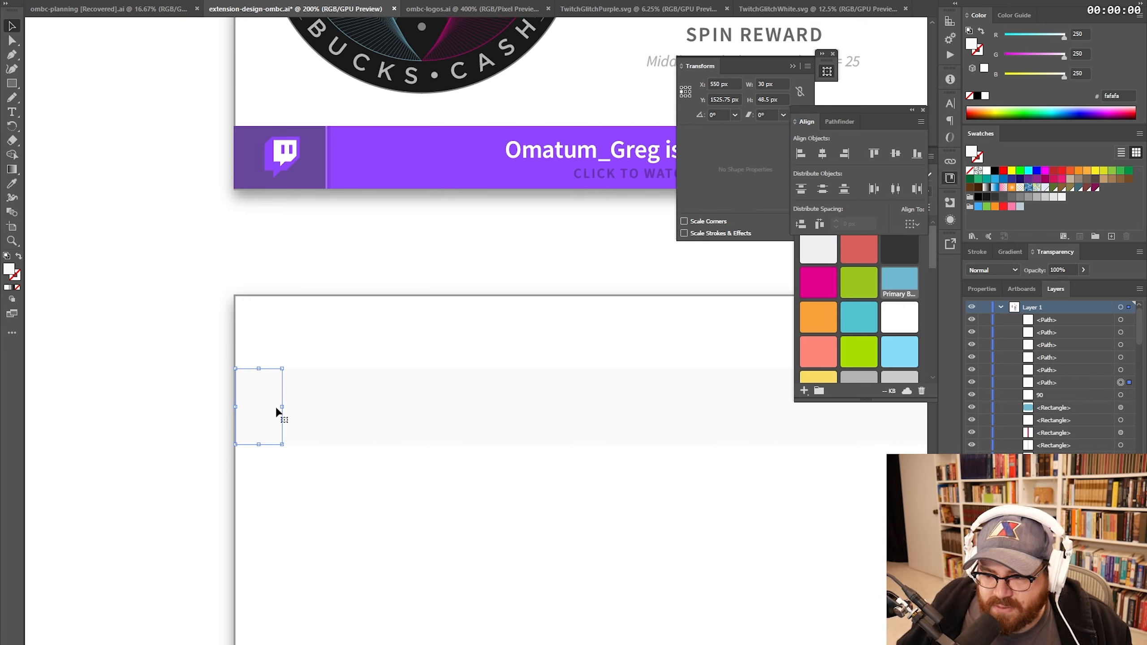
click(457, 396)
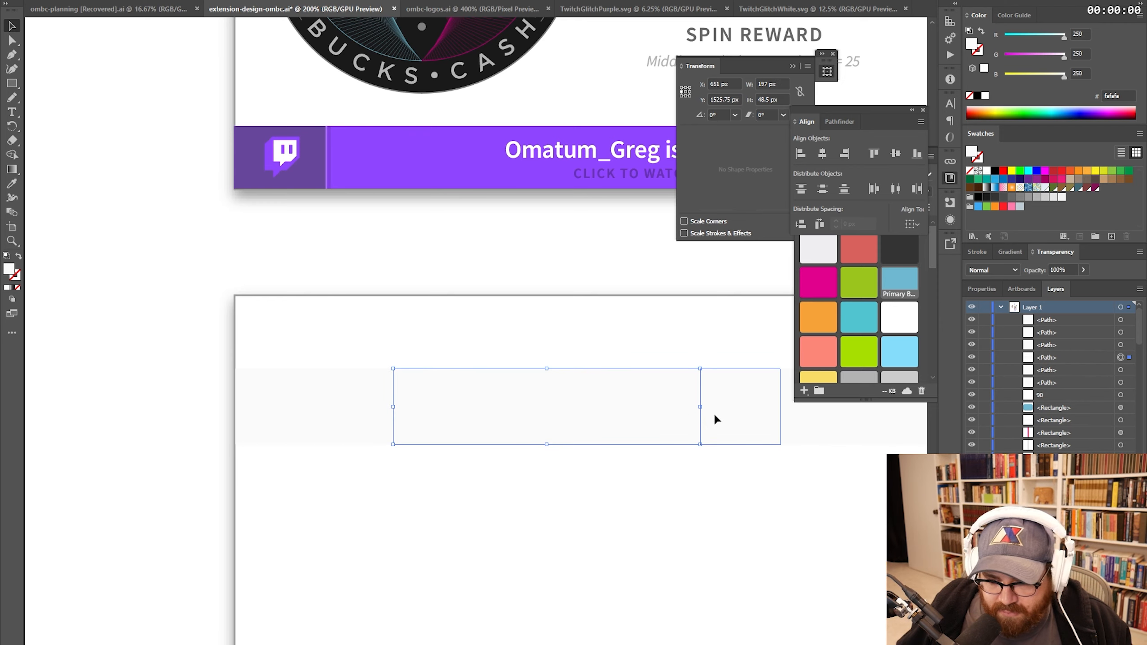
scroll(538, 412, right, 5)
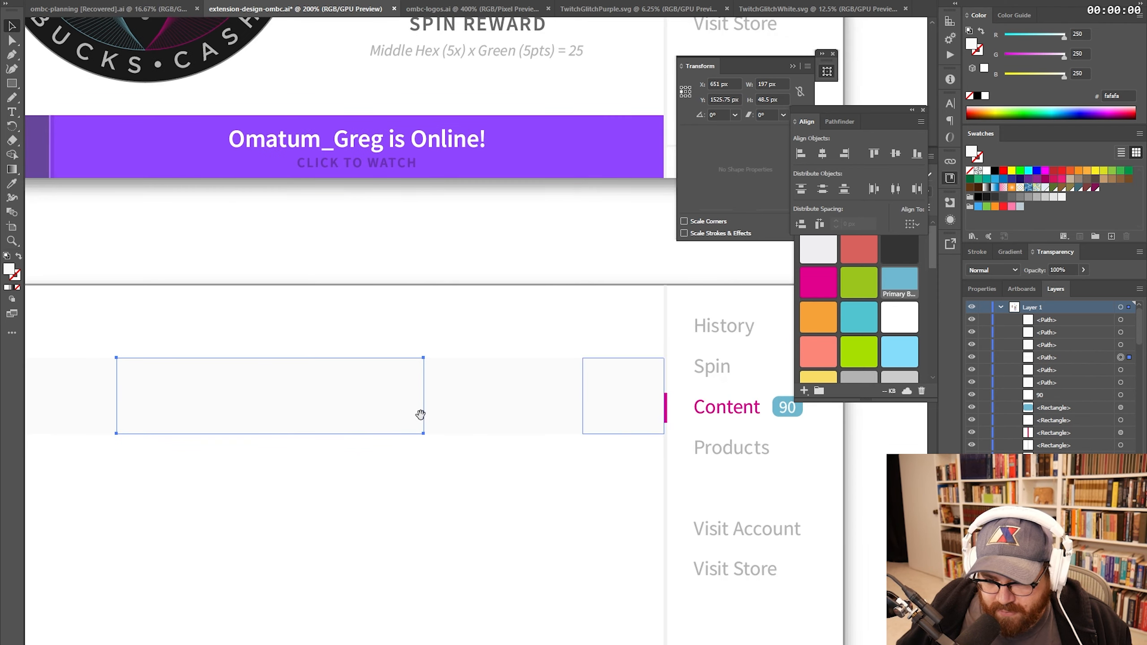
click(621, 399)
- Compare the sizes of neighbouring boxes across the video row
click(550, 406)
click(475, 397)
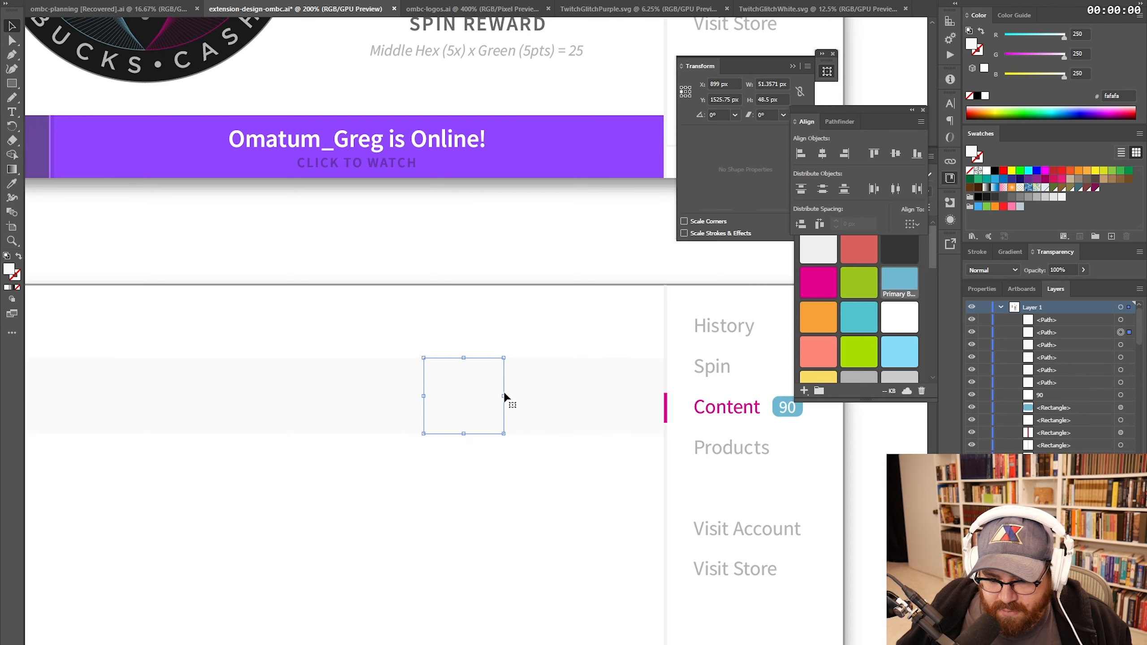
click(544, 397)
click(624, 398)
click(544, 396)
click(456, 395)
key(space)
drag(390, 368, 436, 389)
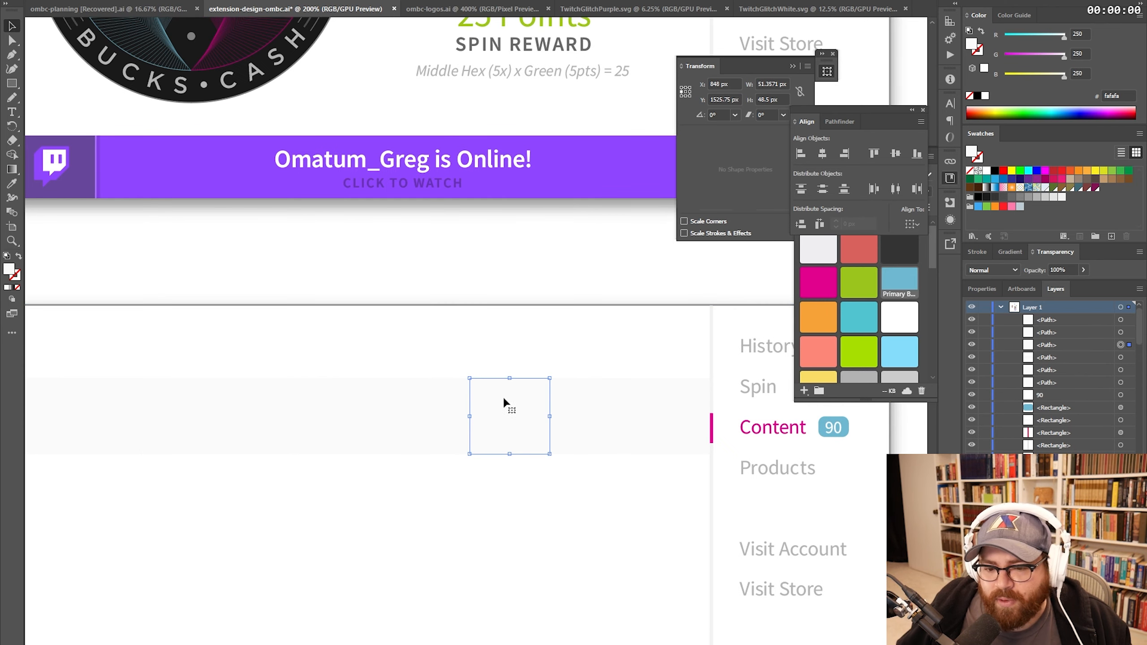
click(580, 421)
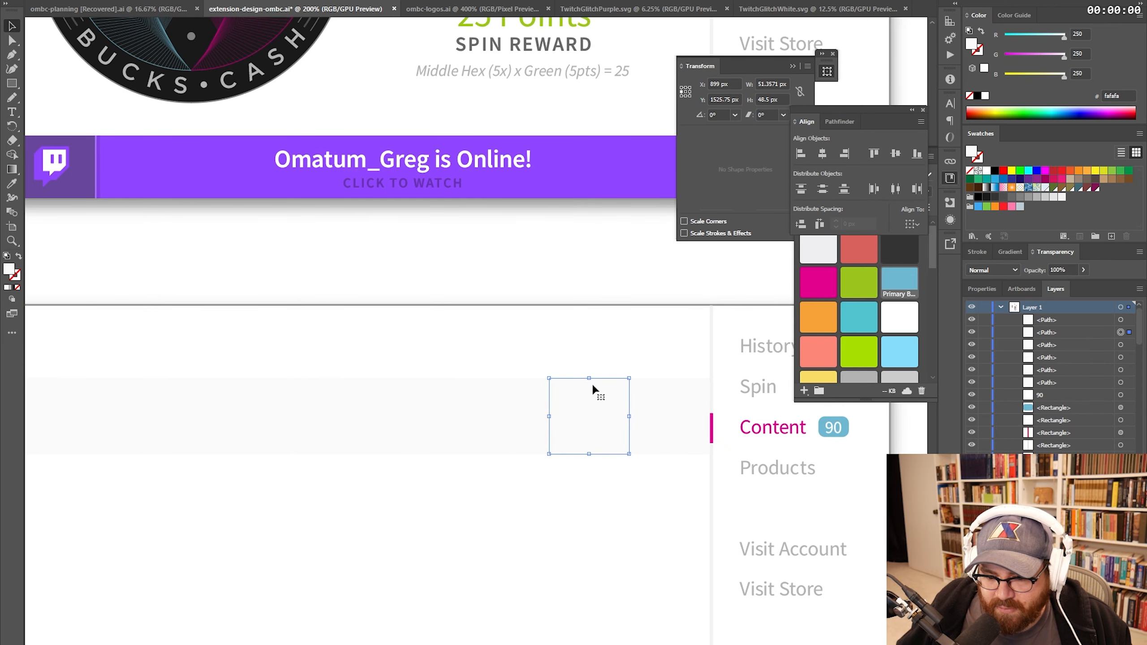
click(650, 379)
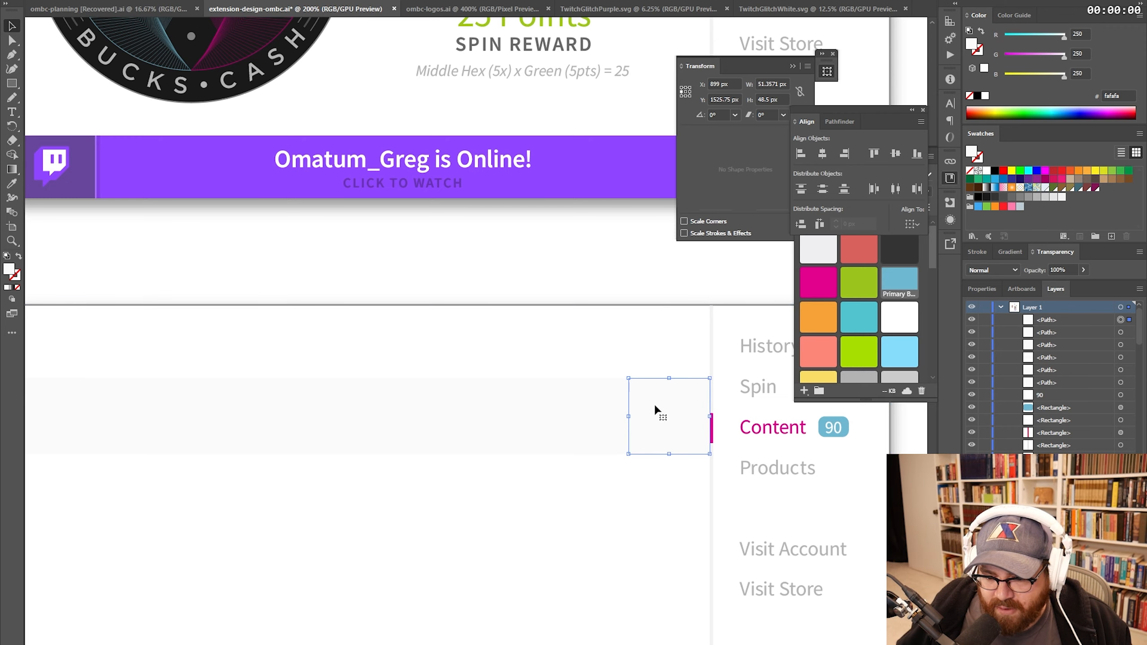
click(628, 402)
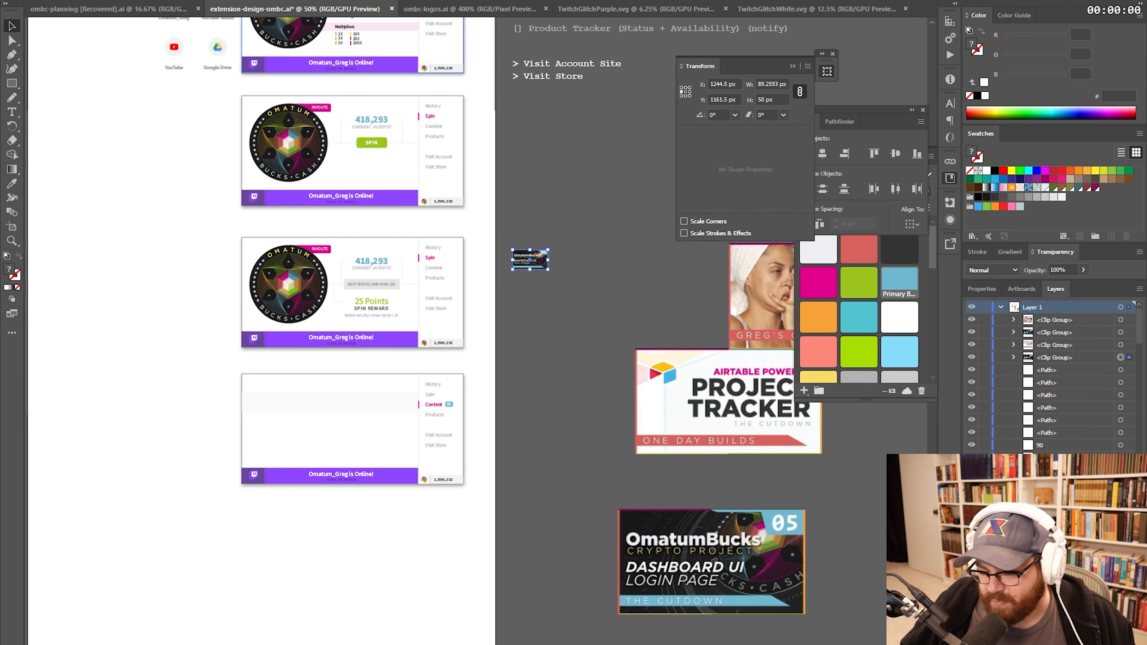
- Deselect the shrunken thumbnail image and zoom in on the Content page row
click(548, 282)
key(z)
click(530, 320)
click(529, 319)
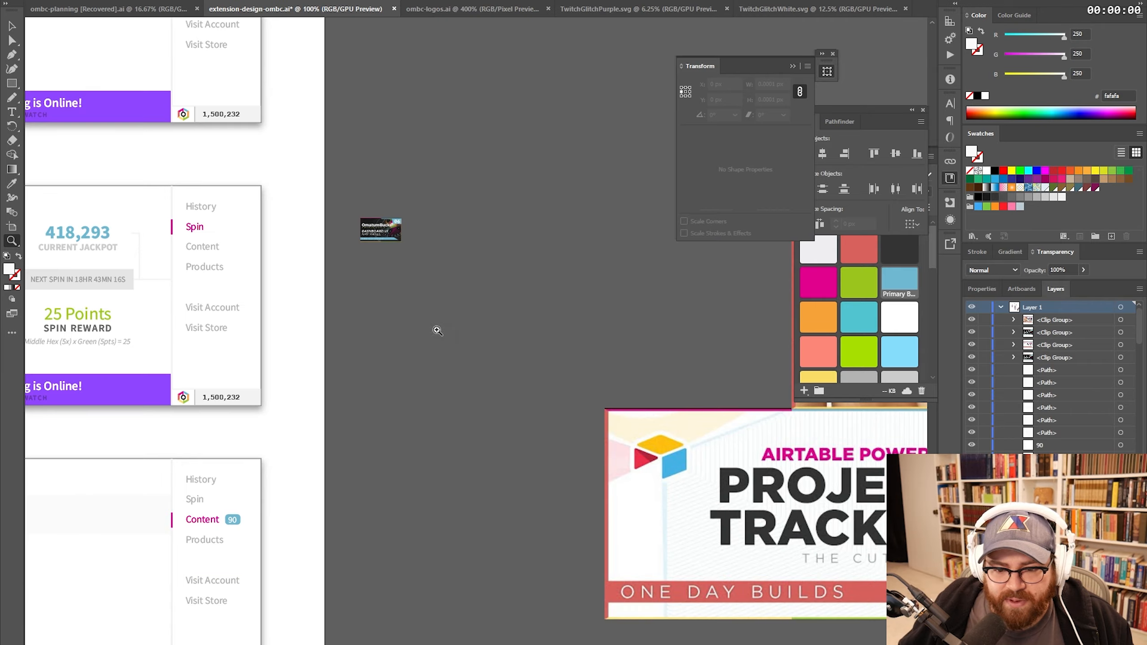
drag(437, 330, 745, 260)
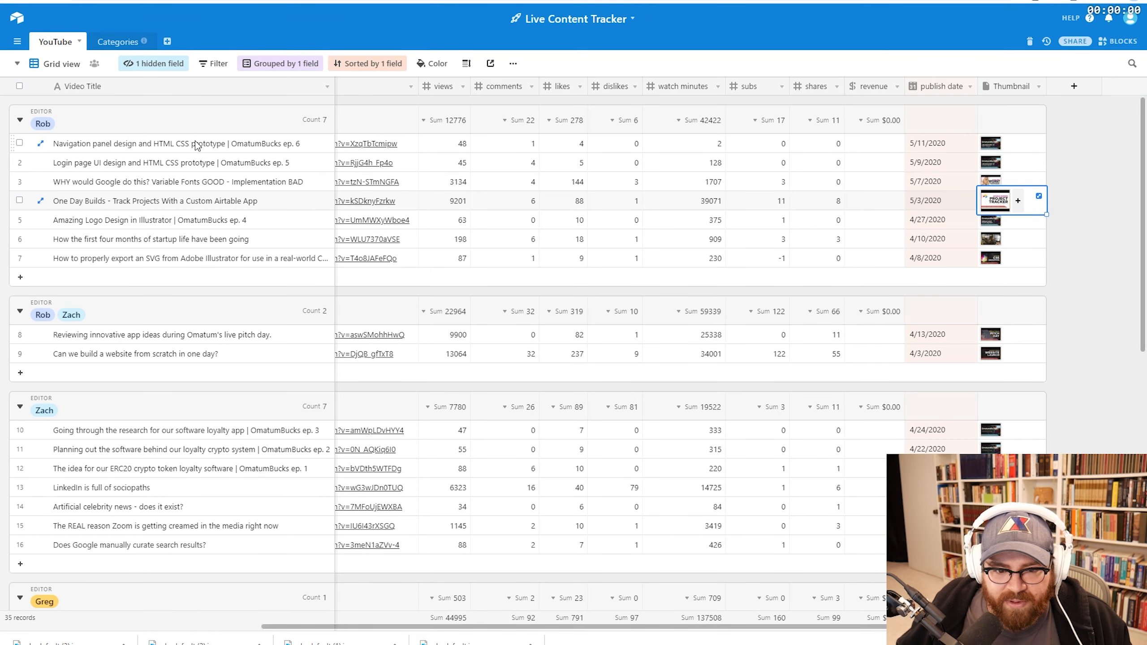
- Copy the episode 6 title from Airtable, undo the accidental AVAILABLE overwrite, and place it beside the thumbnail
triple_click(240, 67)
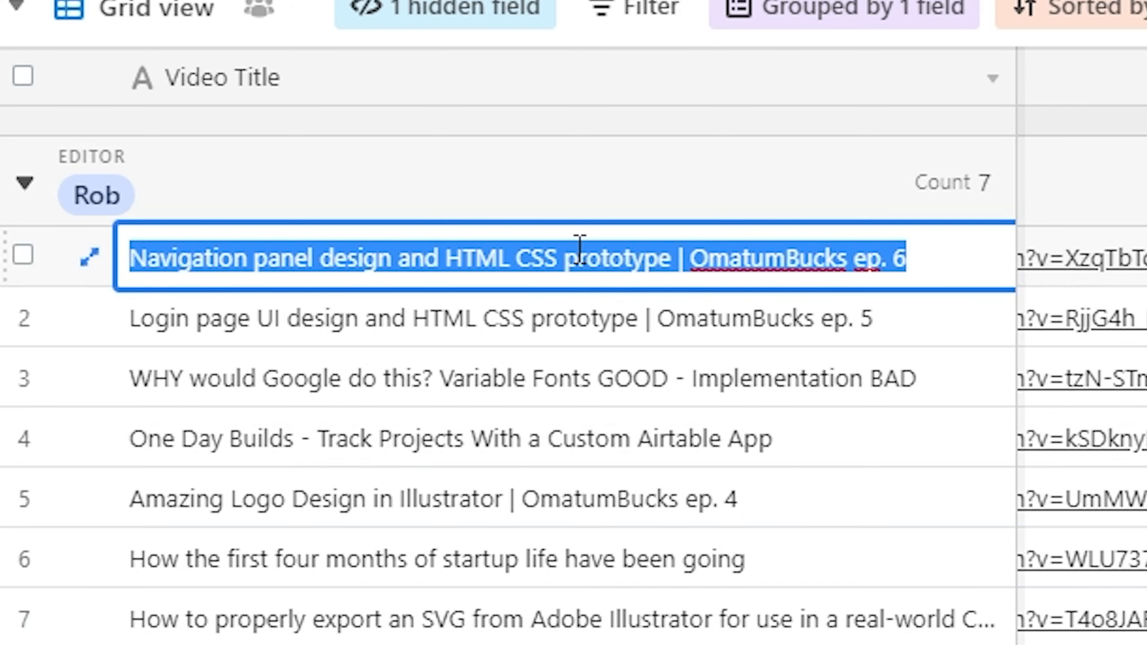
text(AVAILABLE)
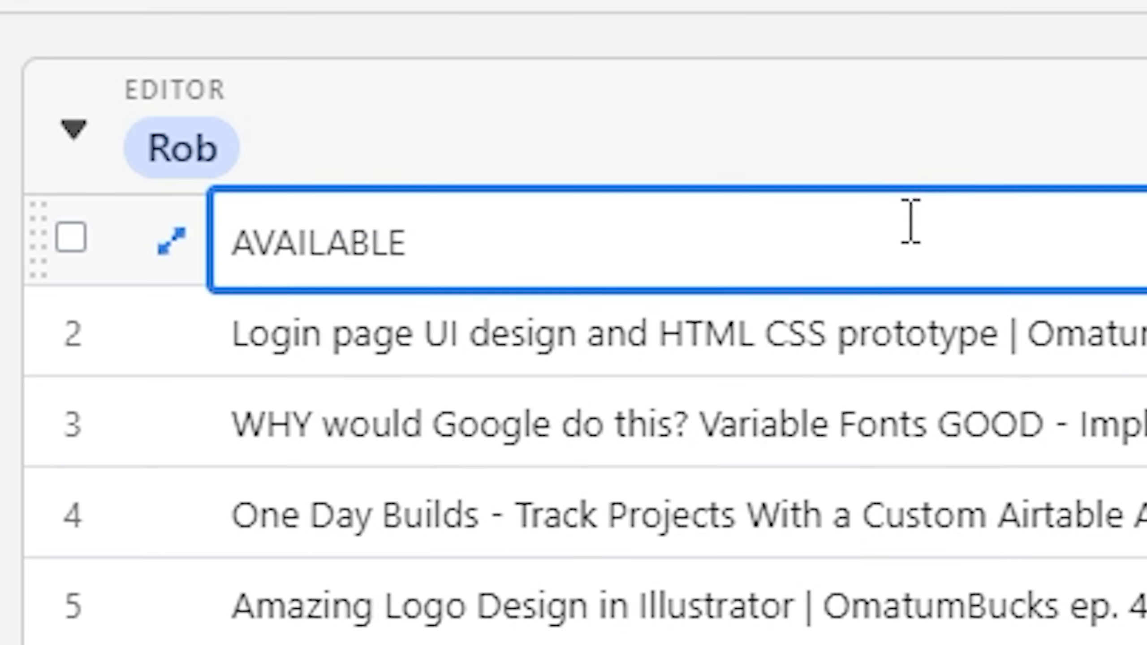
click(517, 379)
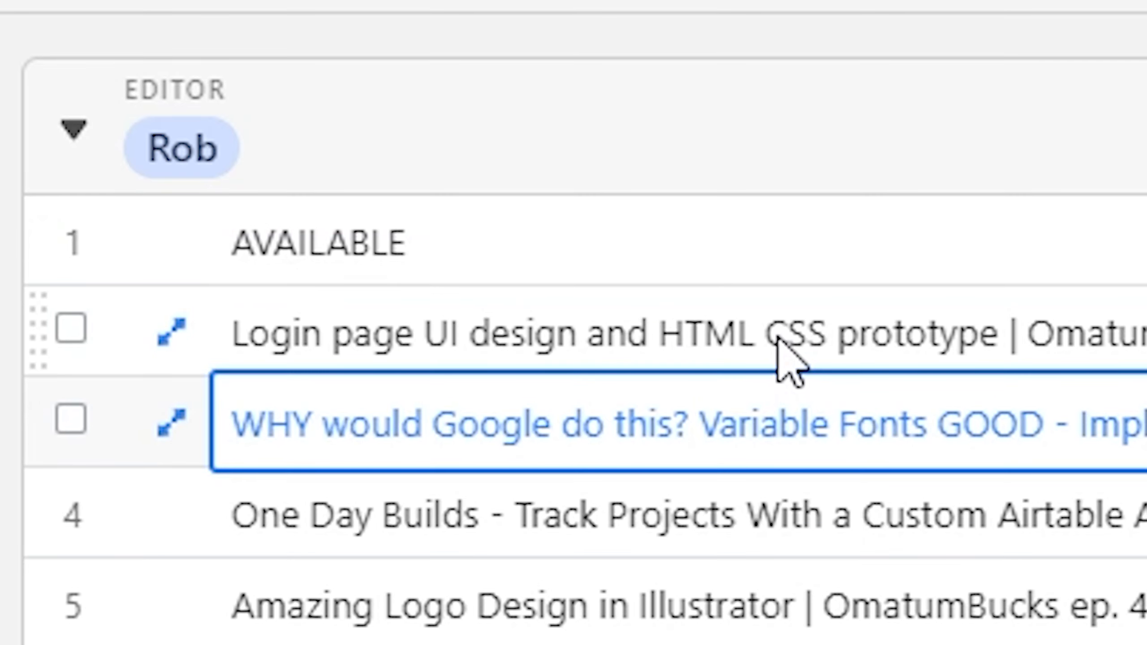
key(ctrl+z)
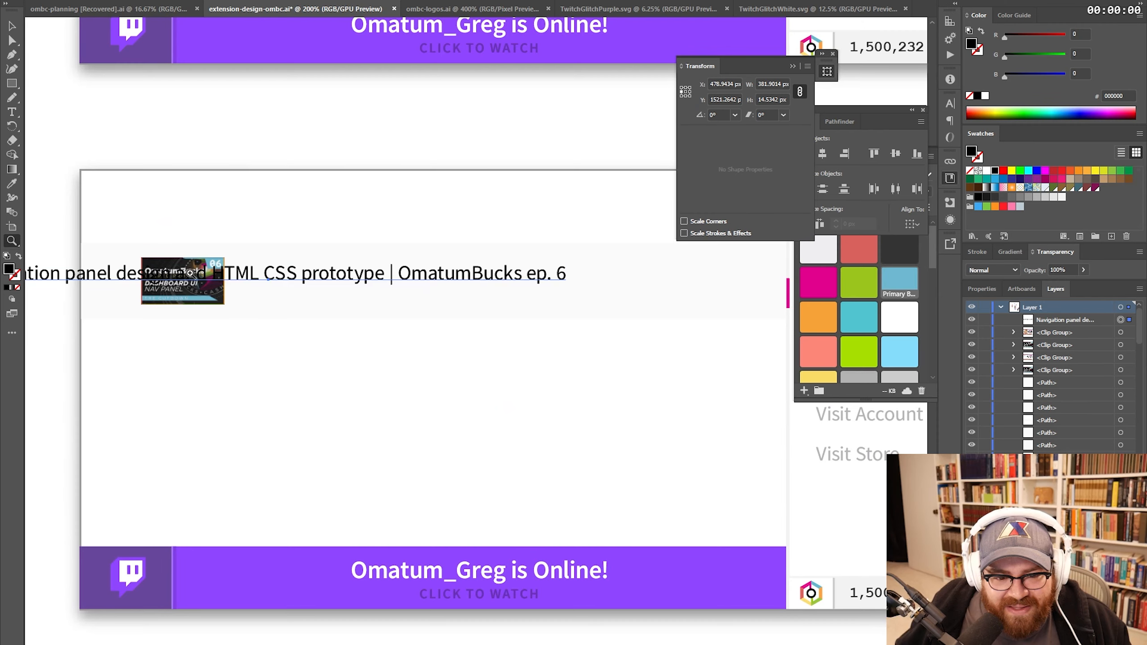
drag(145, 272, 421, 277)
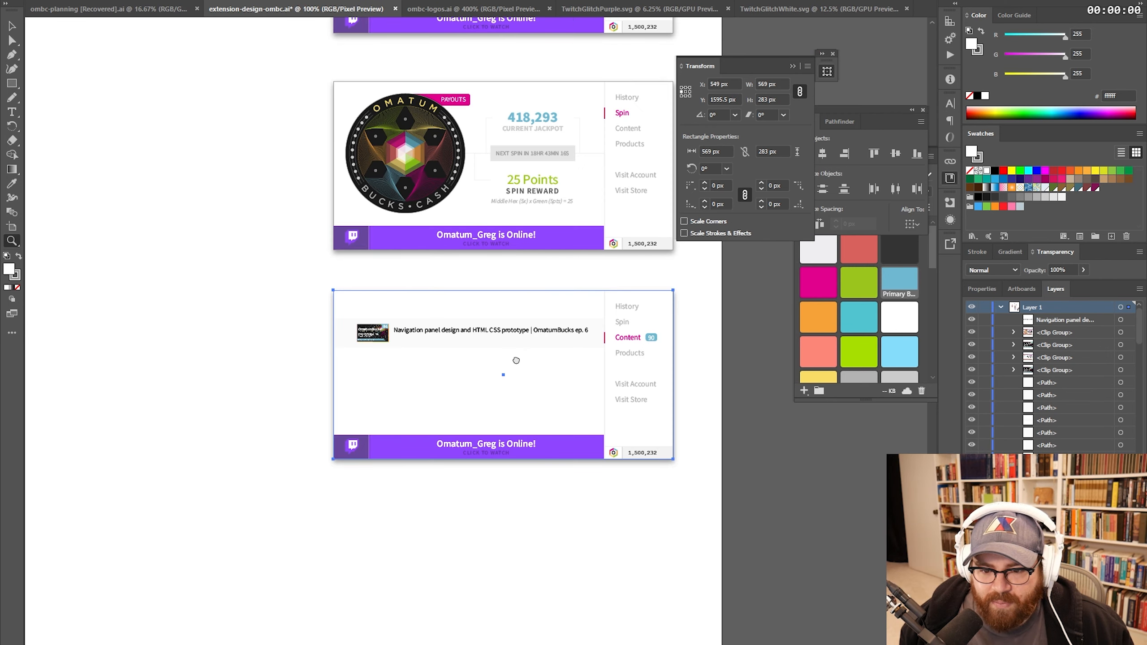
- Pan and zoom out to see the whole Content artboard beside the other artboard
drag(515, 324, 577, 434)
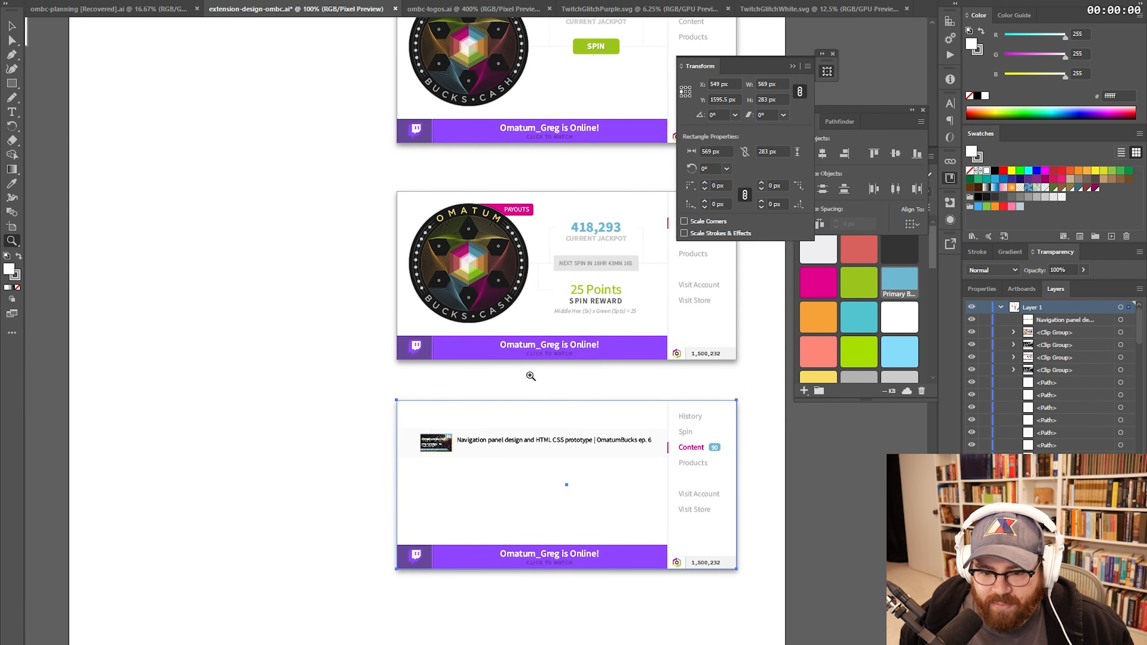
alt+click(531, 376)
alt+click(531, 376)
alt+click(530, 372)
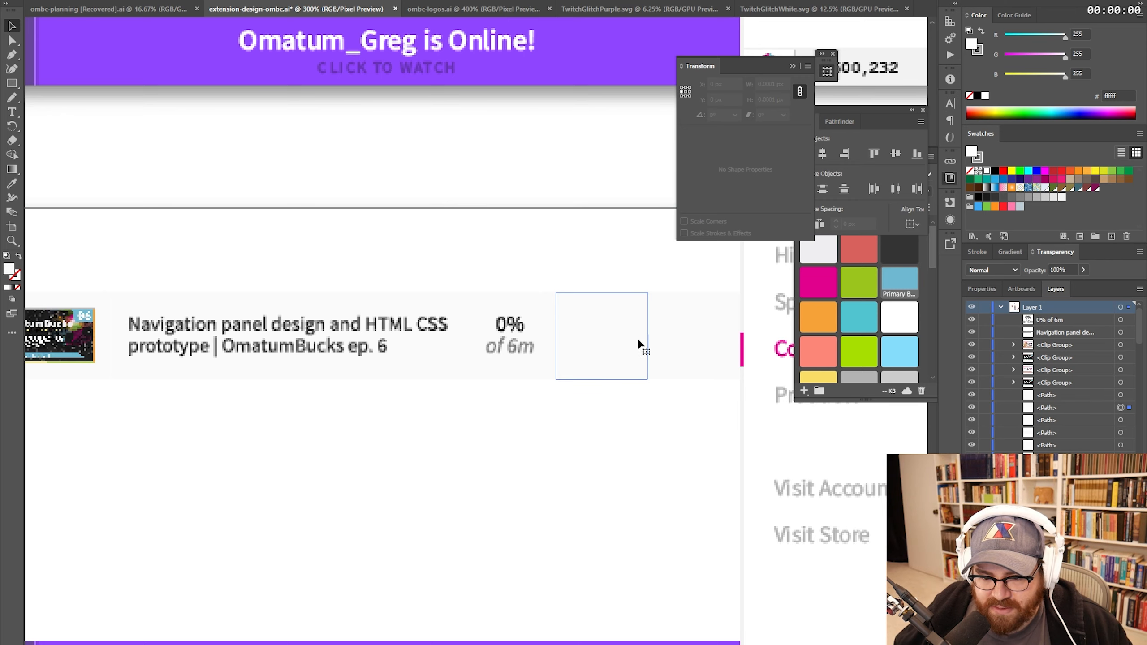
- Shrink the row-end boxes into small status squares, filling the left one green
drag(637, 343, 696, 342)
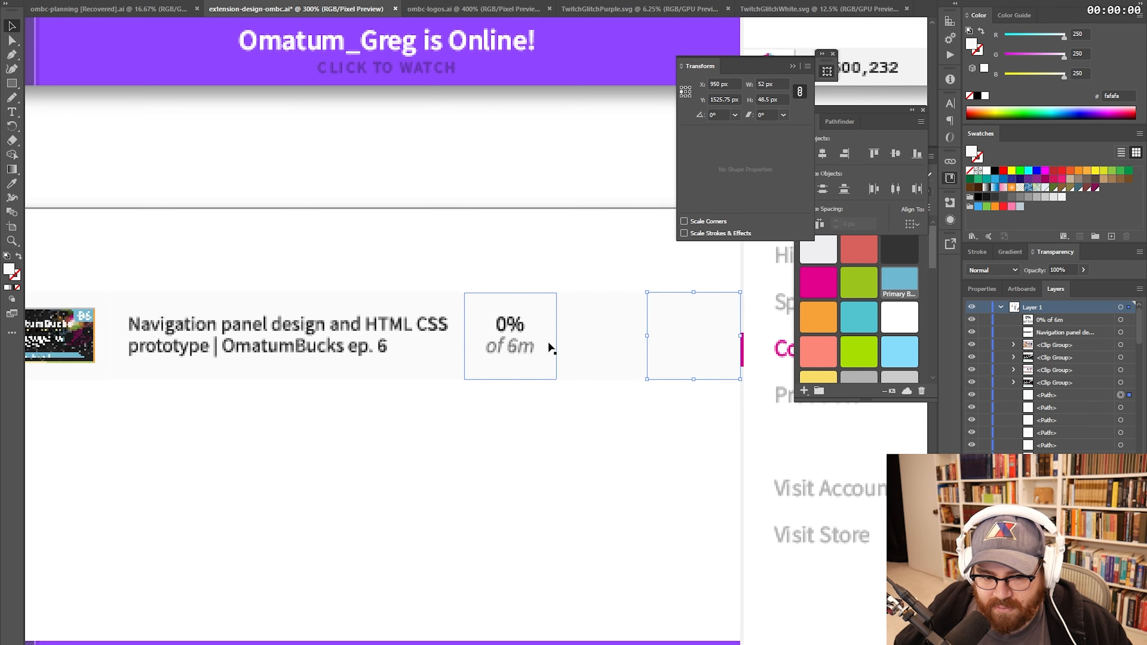
click(581, 352)
key(ctrl+=)
drag(510, 286, 576, 343)
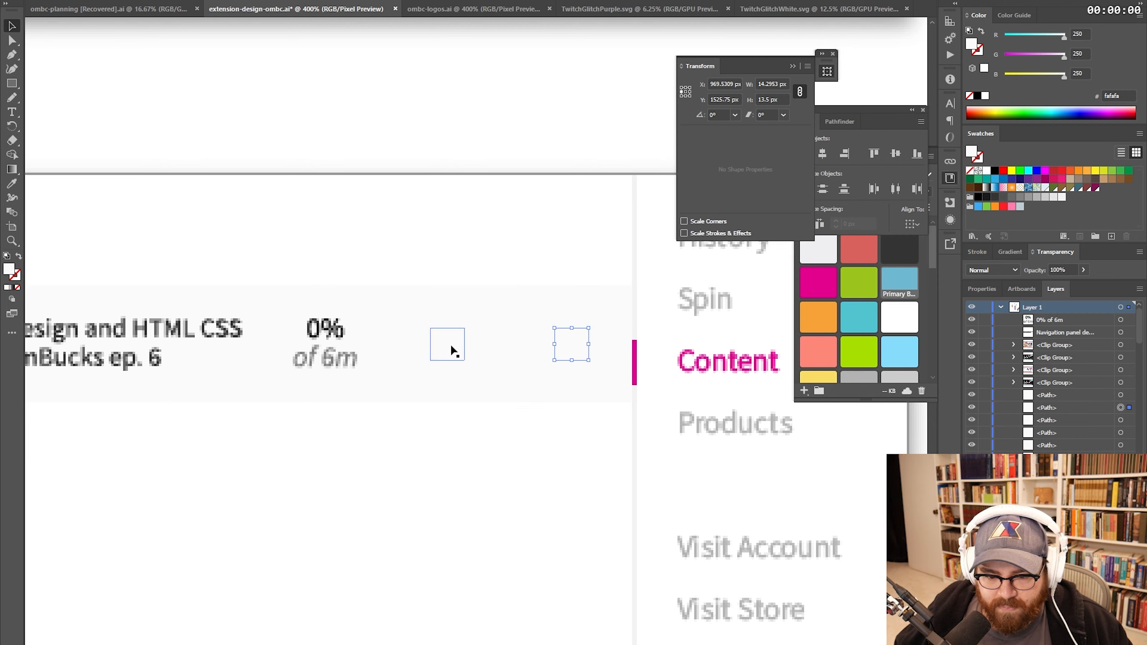
click(451, 346)
click(858, 351)
click(561, 354)
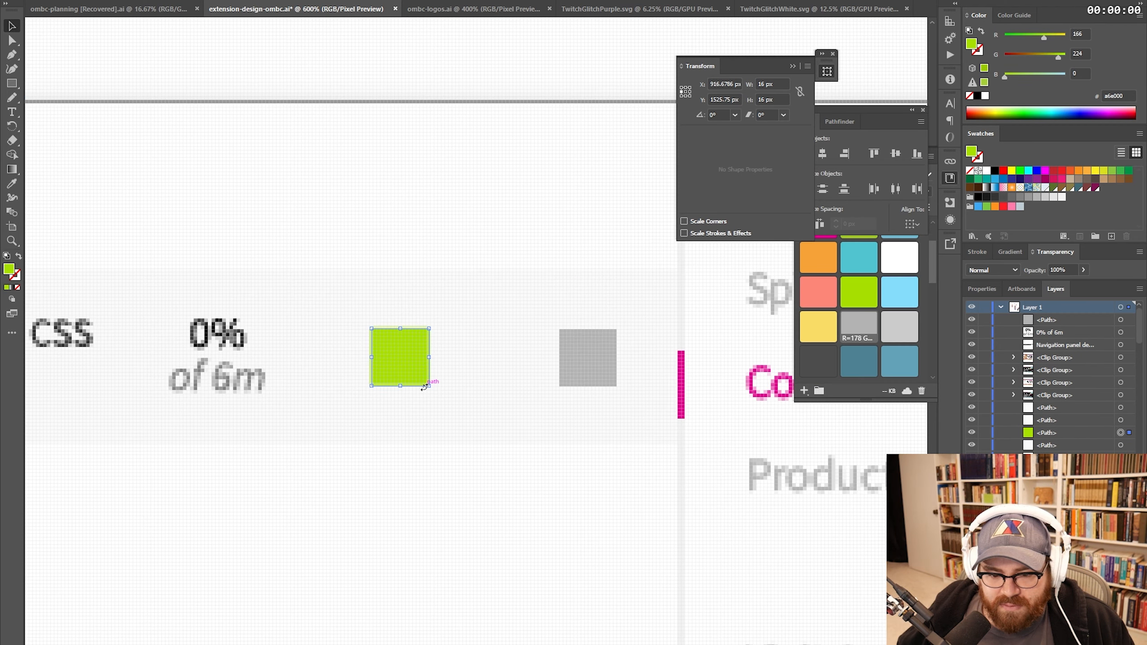
drag(425, 387, 415, 370)
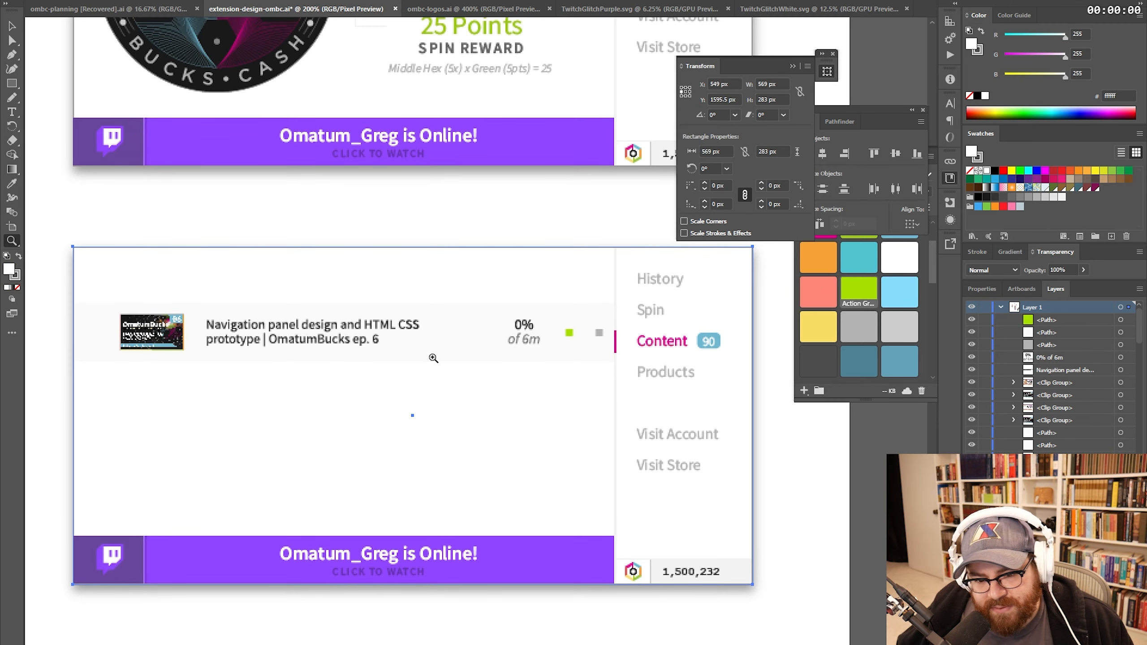
- Nudge the title up and give the December 12th, 2020 date 50% opacity
click(398, 361)
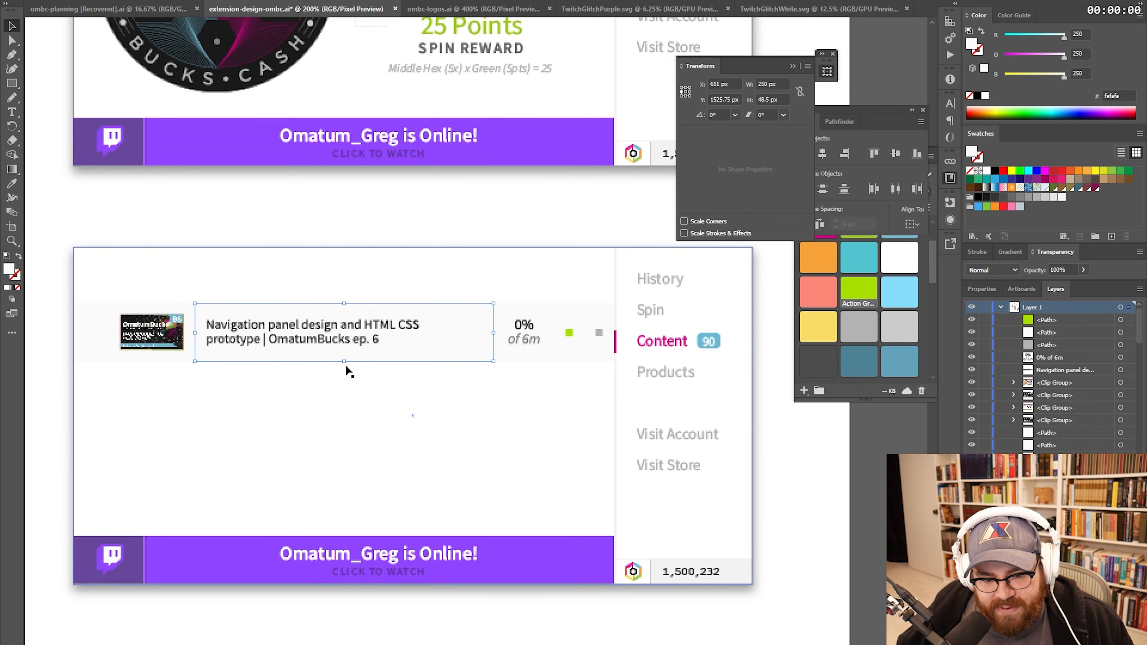
drag(347, 336, 362, 372)
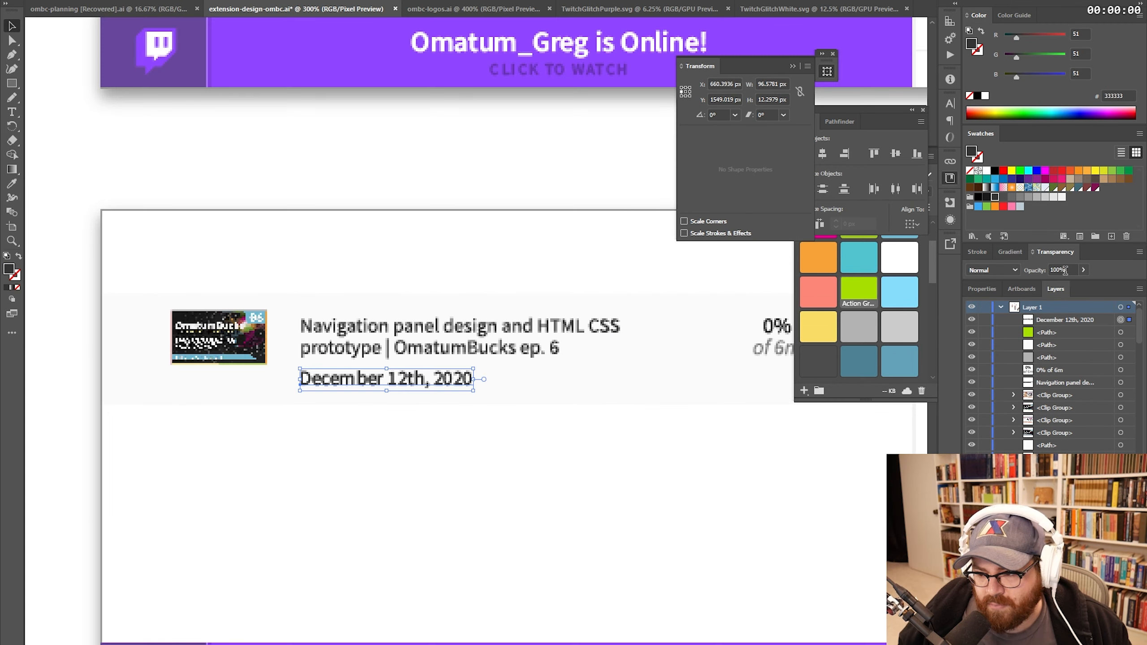
double_click(1062, 270)
text(50)
key(Return)
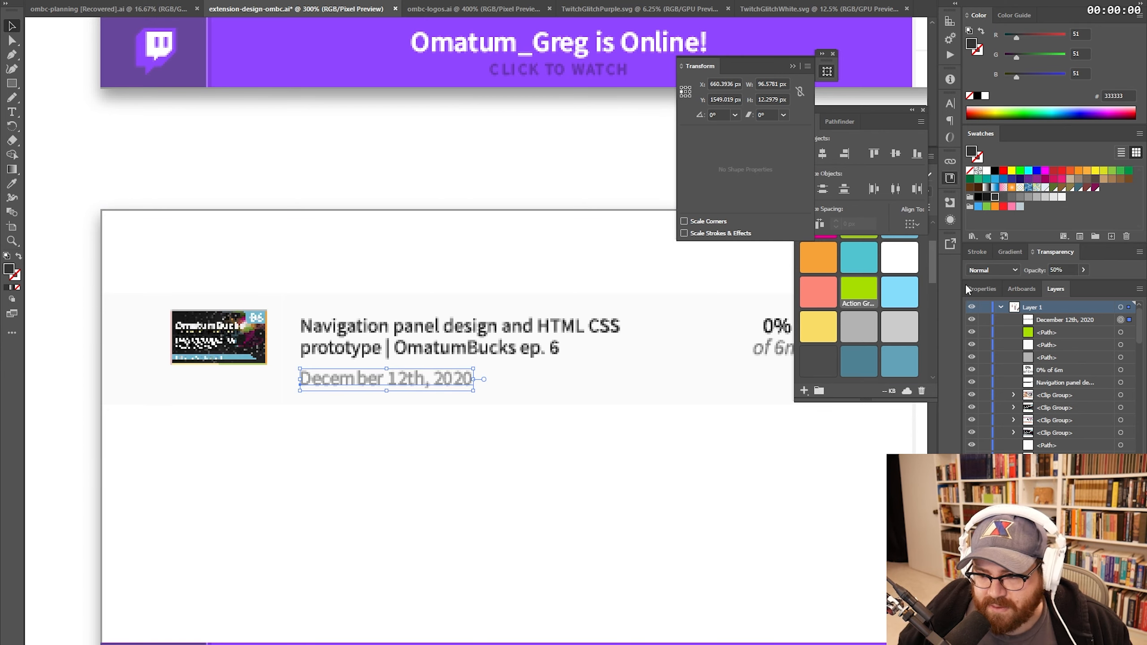
- Widen the green status square to 7 px and select the grey square
drag(1067, 270, 1003, 275)
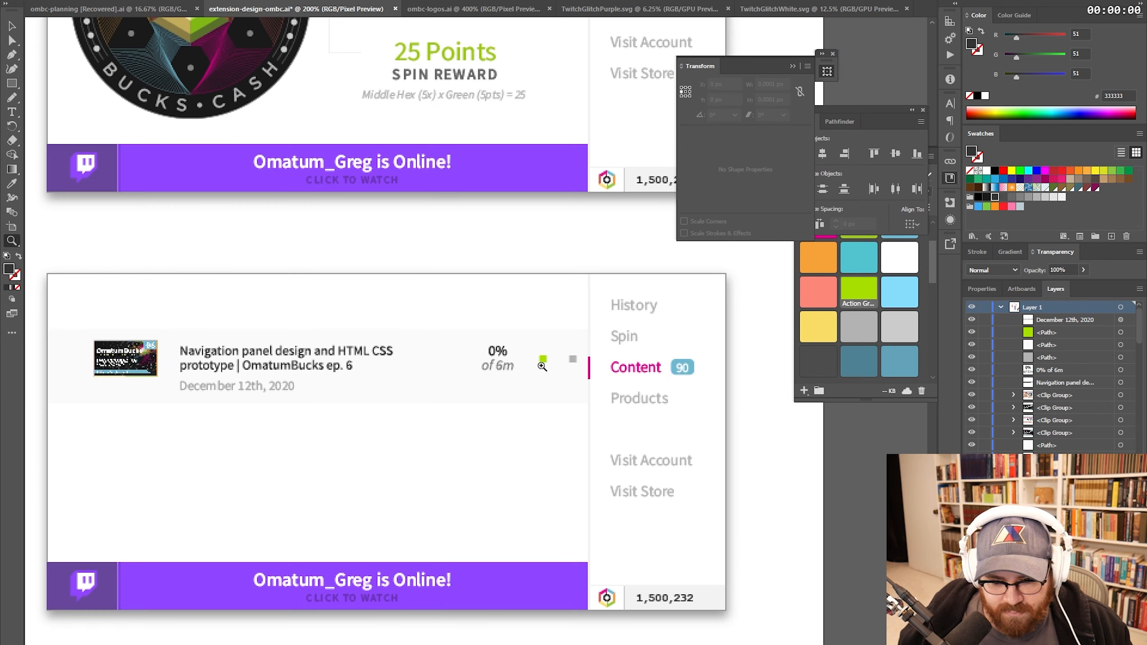
drag(517, 345, 573, 396)
key(v)
click(463, 202)
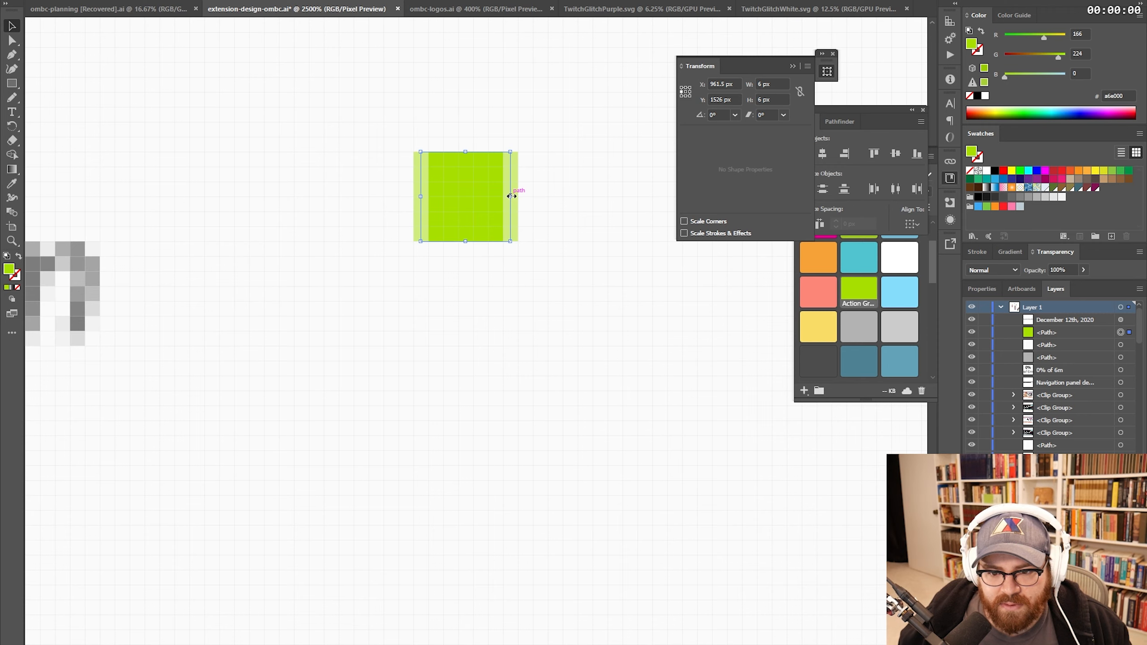
drag(512, 196, 519, 196)
alt+click(566, 303)
alt+click(565, 303)
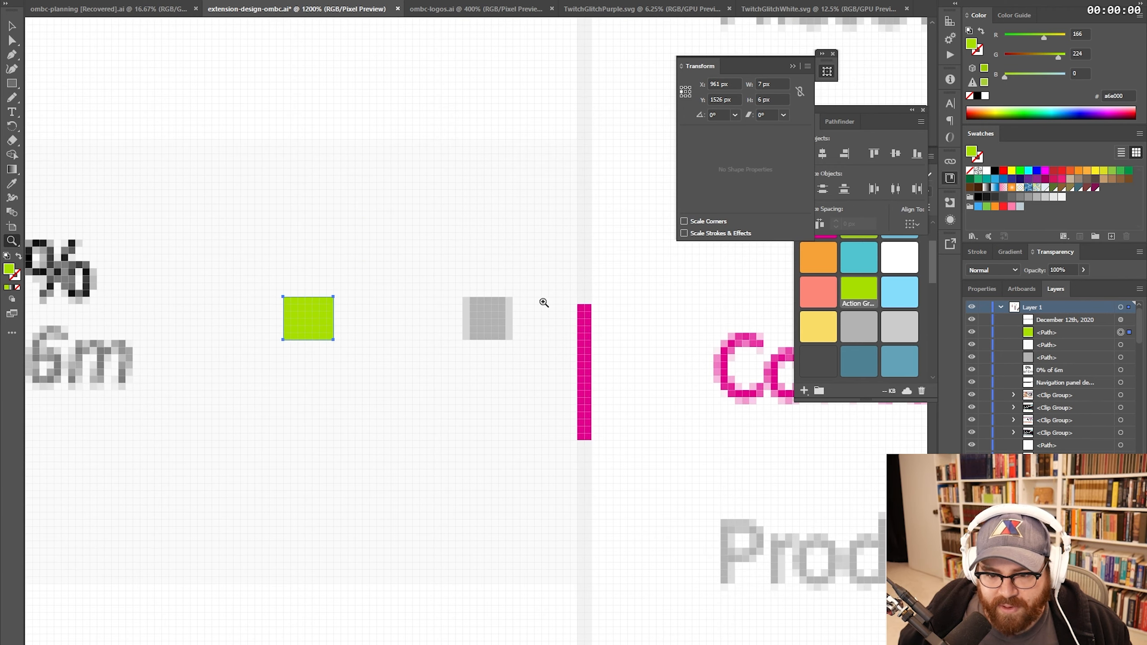
click(489, 321)
click(489, 321)
key(v)
click(487, 322)
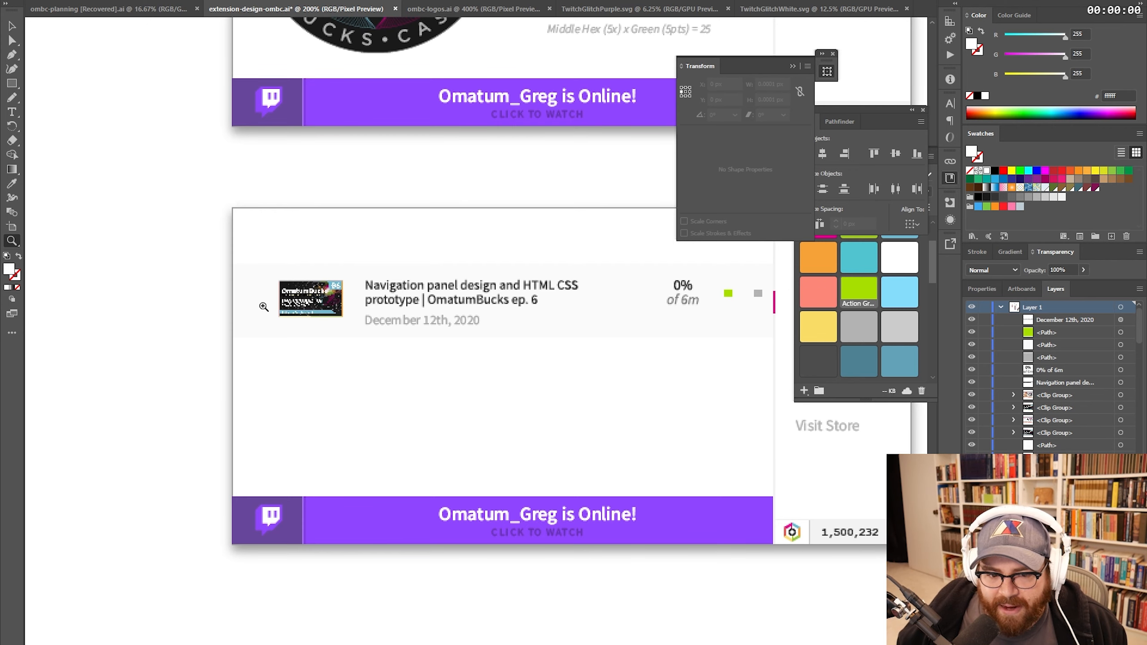
- Zoom in on the thumbnail and select the pale box to its left
click(269, 306)
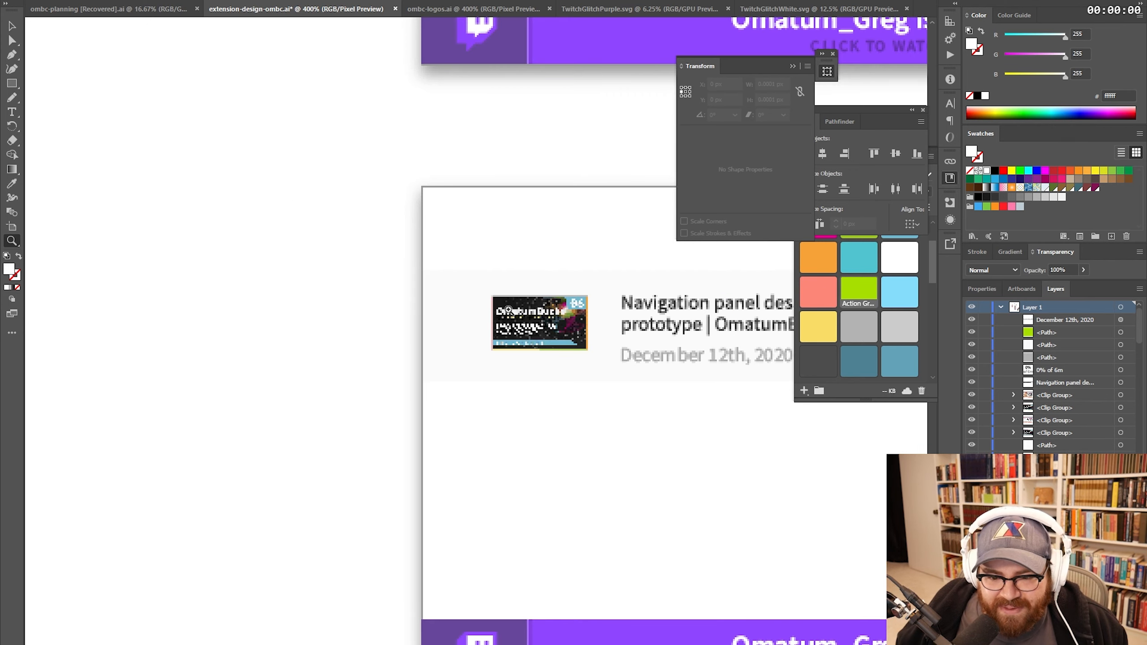
click(507, 306)
key(v)
click(416, 355)
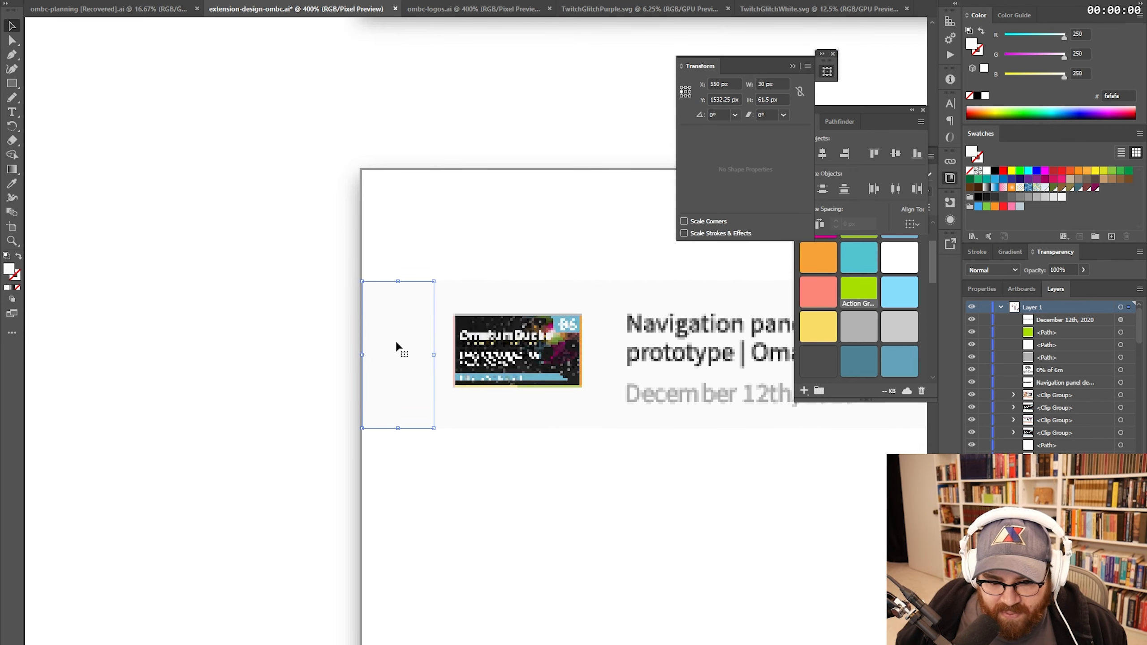